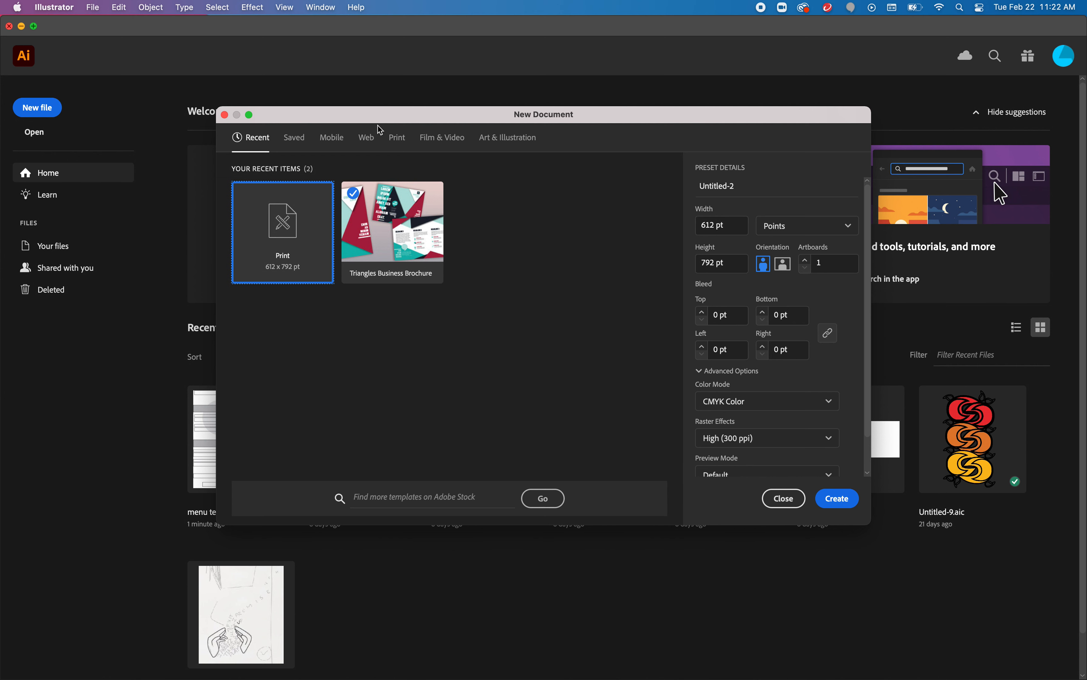
Step: Create a print document from the Tabloid preset with inches as the unit, and collapse the floating Color panel
{"action": "left_click", "coordinate": [396, 143]}
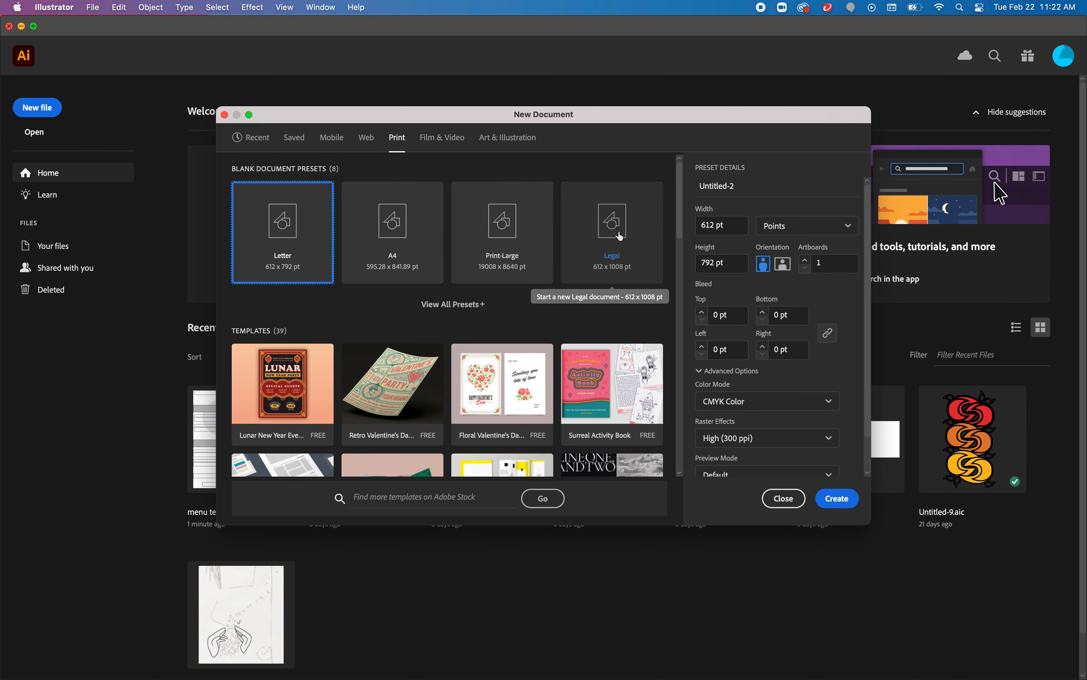
{"action": "left_click", "coordinate": [451, 305]}
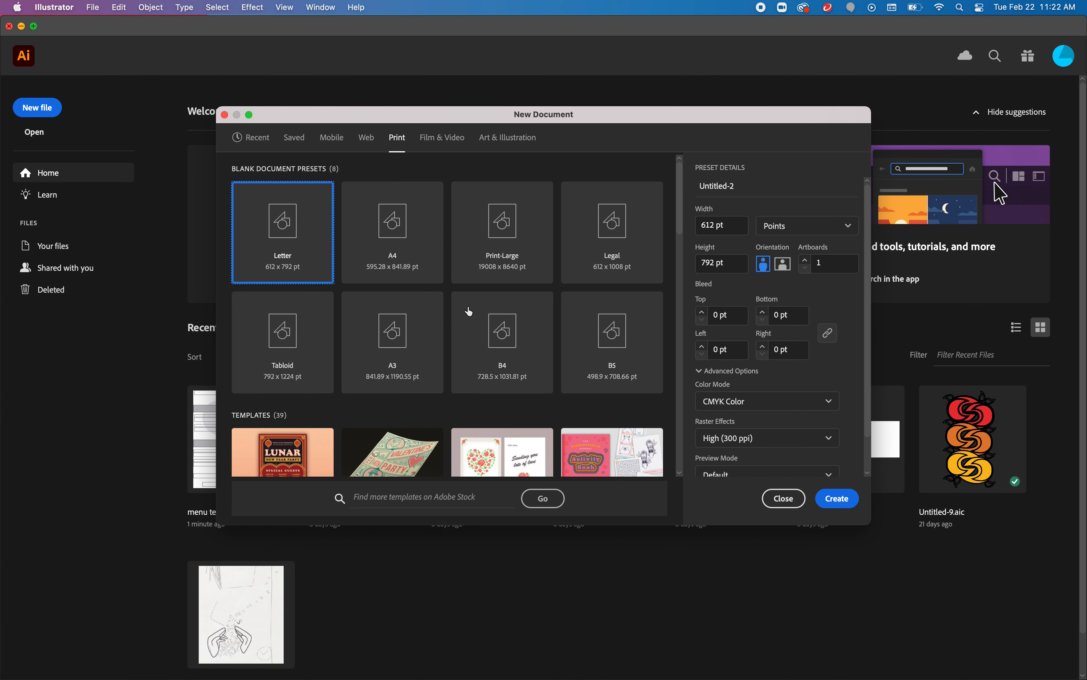
{"action": "left_click", "coordinate": [279, 341]}
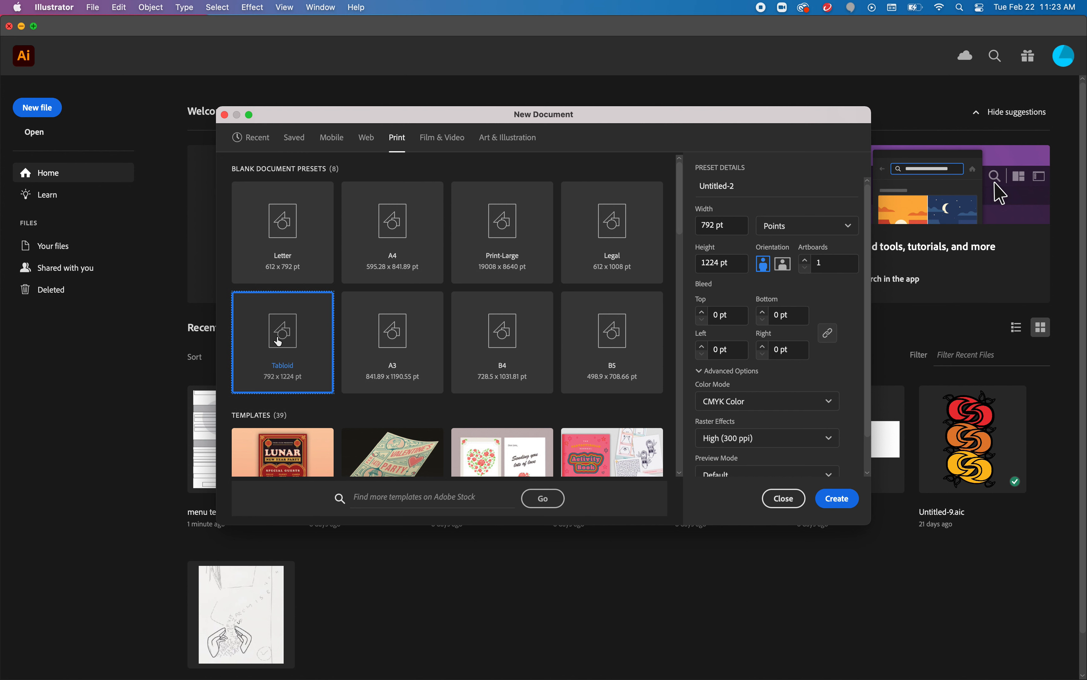
{"action": "left_click", "coordinate": [812, 231]}
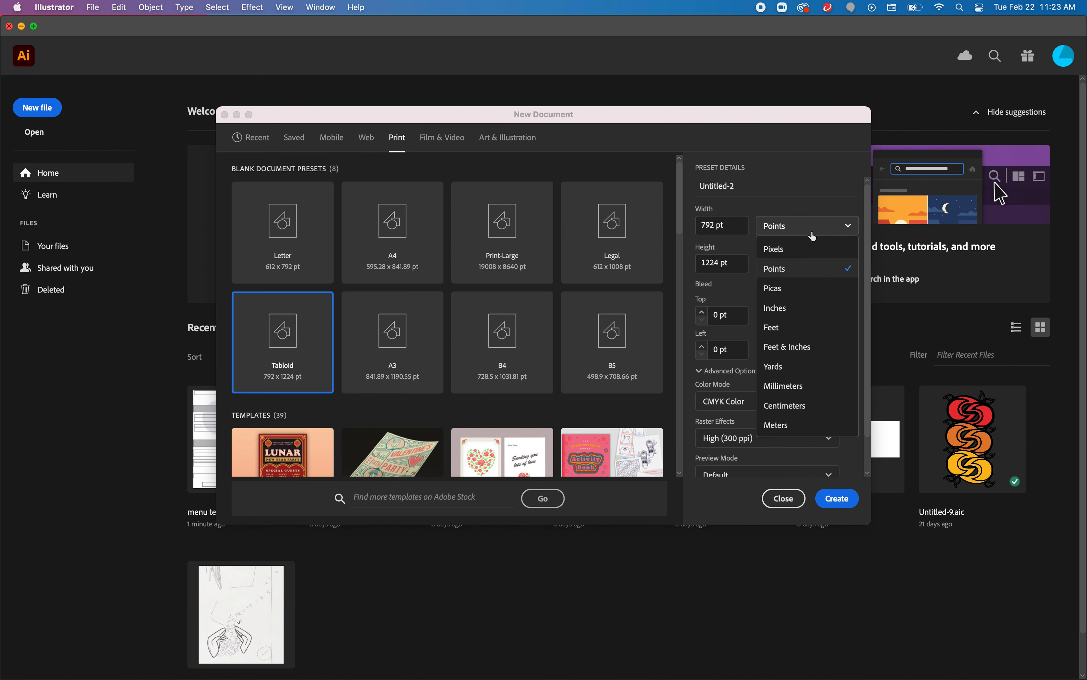
{"action": "left_click", "coordinate": [810, 308]}
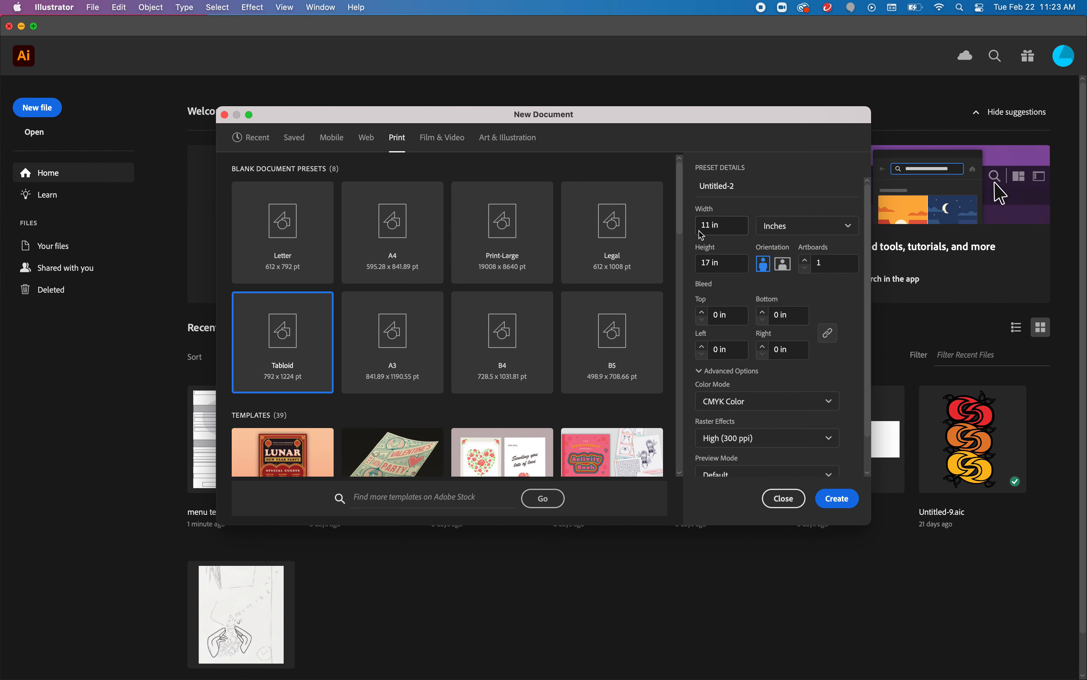
{"action": "left_click", "coordinate": [844, 501]}
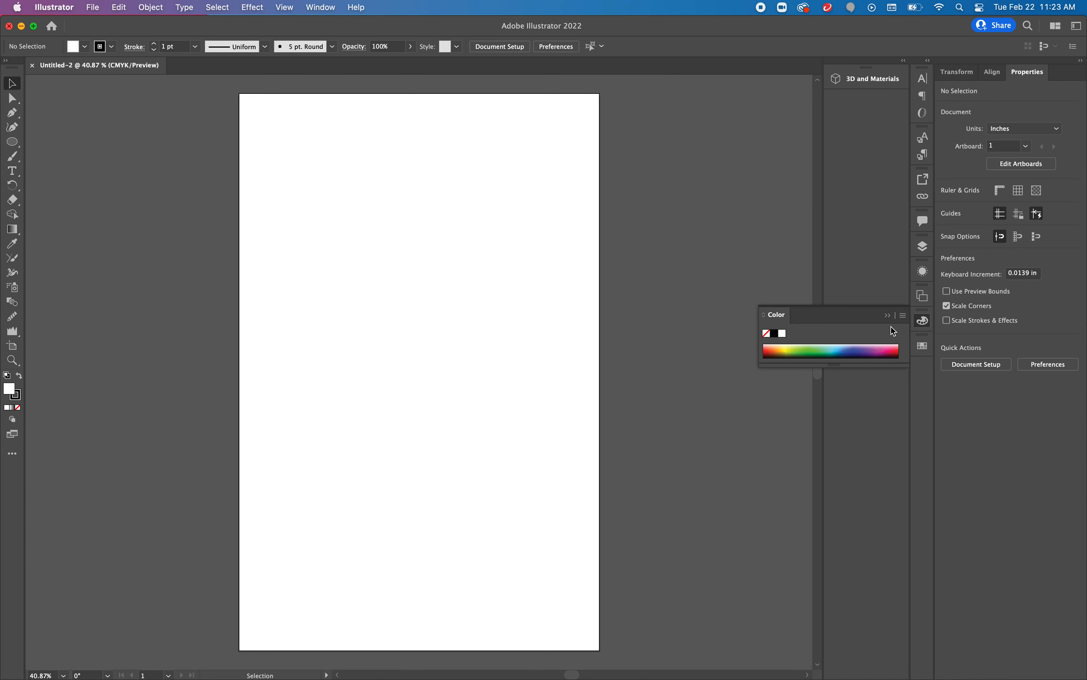
{"action": "left_click", "coordinate": [888, 316]}
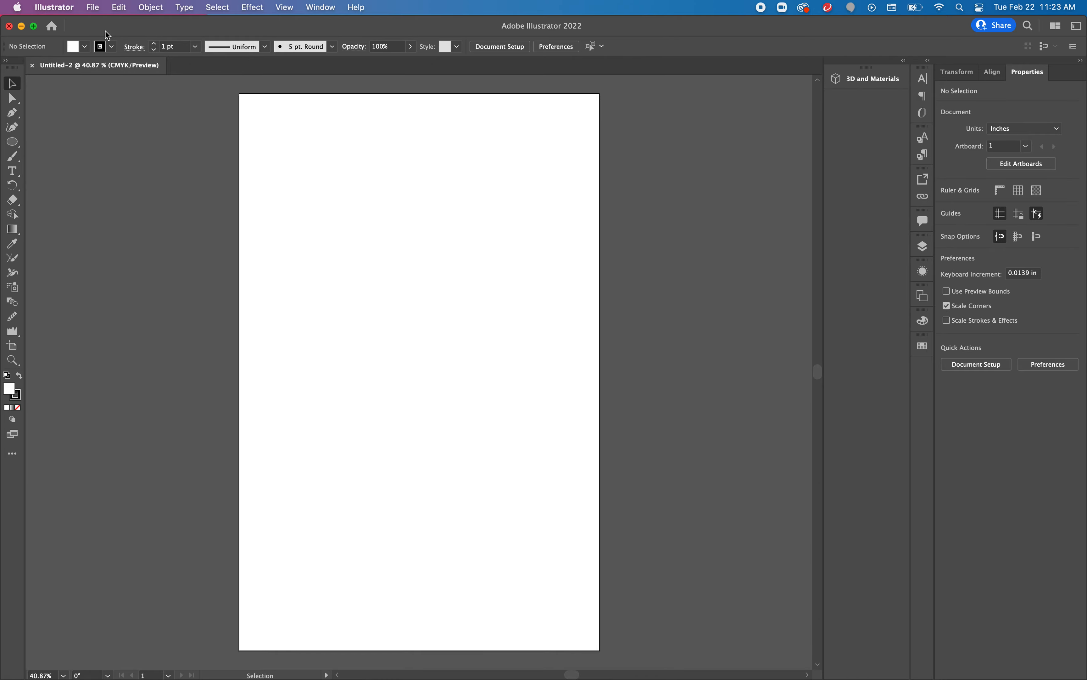
Step: Open the desktop image Screen Shot 2022-02-22 at 7.54.56 AM.png, the yellow burger menu, in Illustrator
{"action": "left_click", "coordinate": [22, 26]}
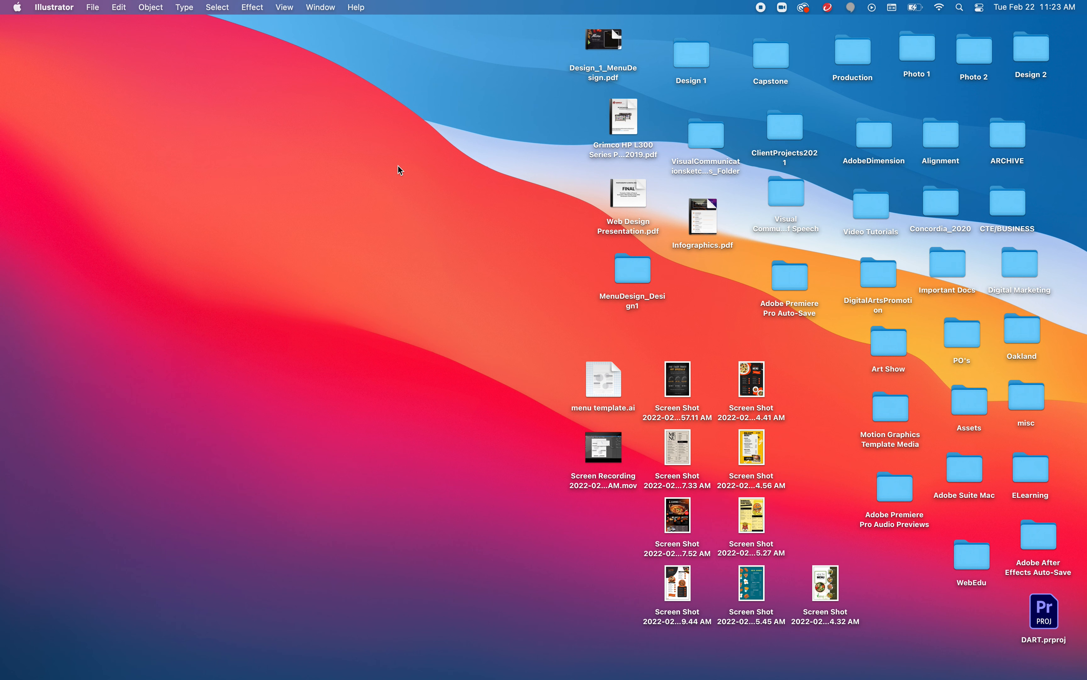
{"action": "left_click", "coordinate": [753, 458]}
{"action": "double_click", "coordinate": [753, 458]}
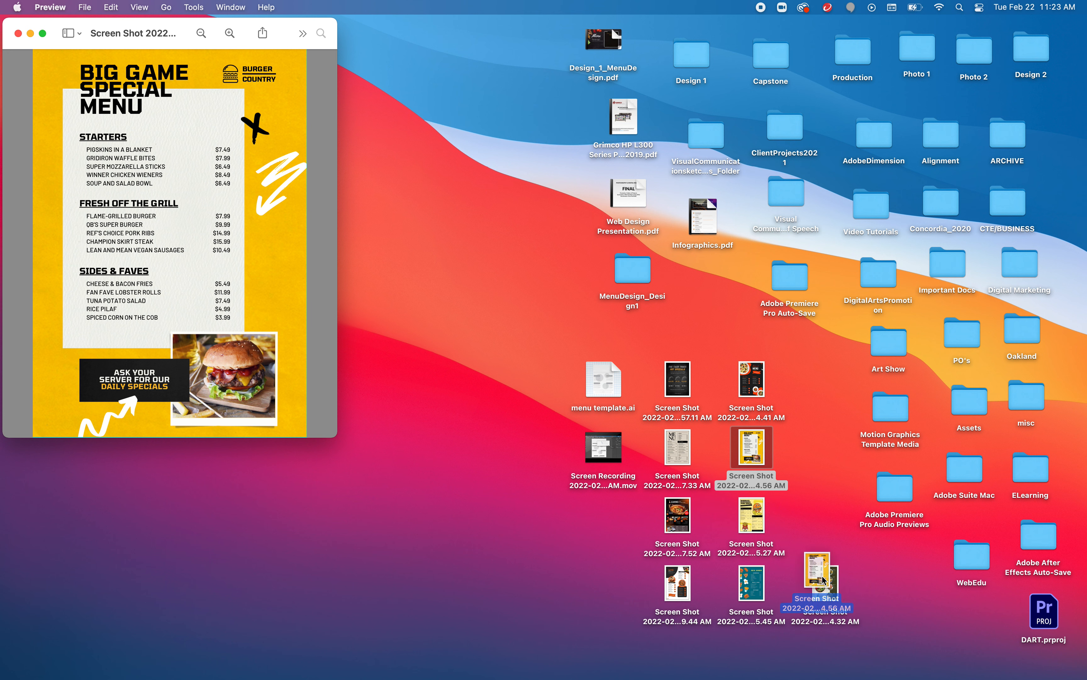
{"action": "mouse_move", "coordinate": [1038, 674]}
{"action": "left_click_drag", "start_coordinate": [1039, 677], "coordinate": [600, 671]}
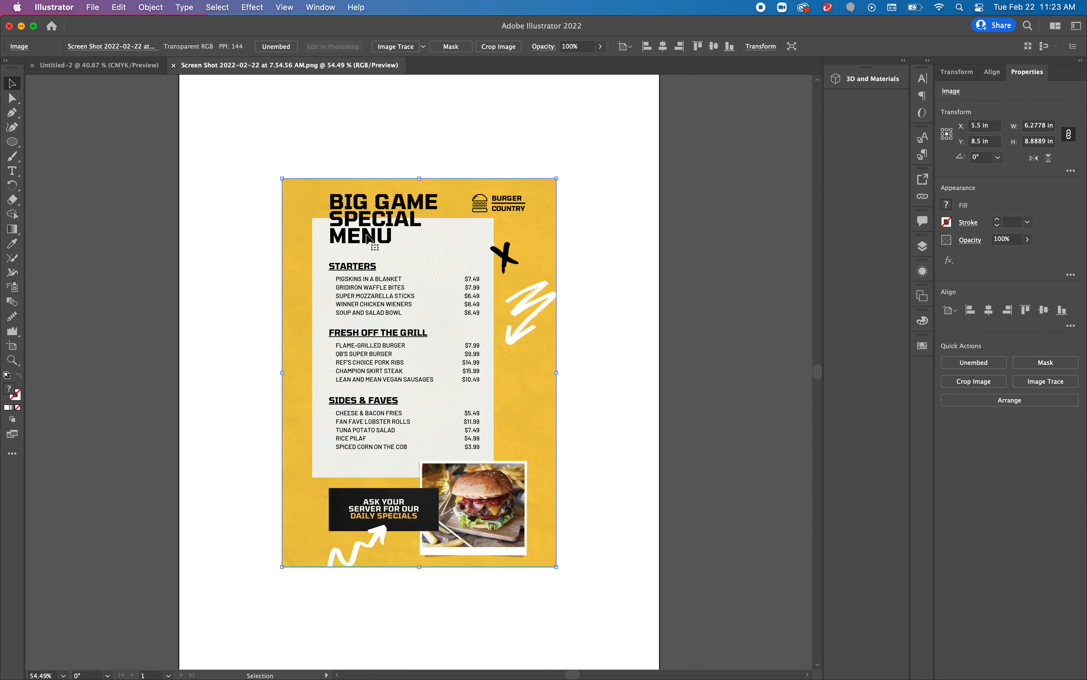
Step: Move the menu screenshot from its own document into Untitled-2 and place it beside the artboard as a reference
{"action": "key", "text": "super+x"}
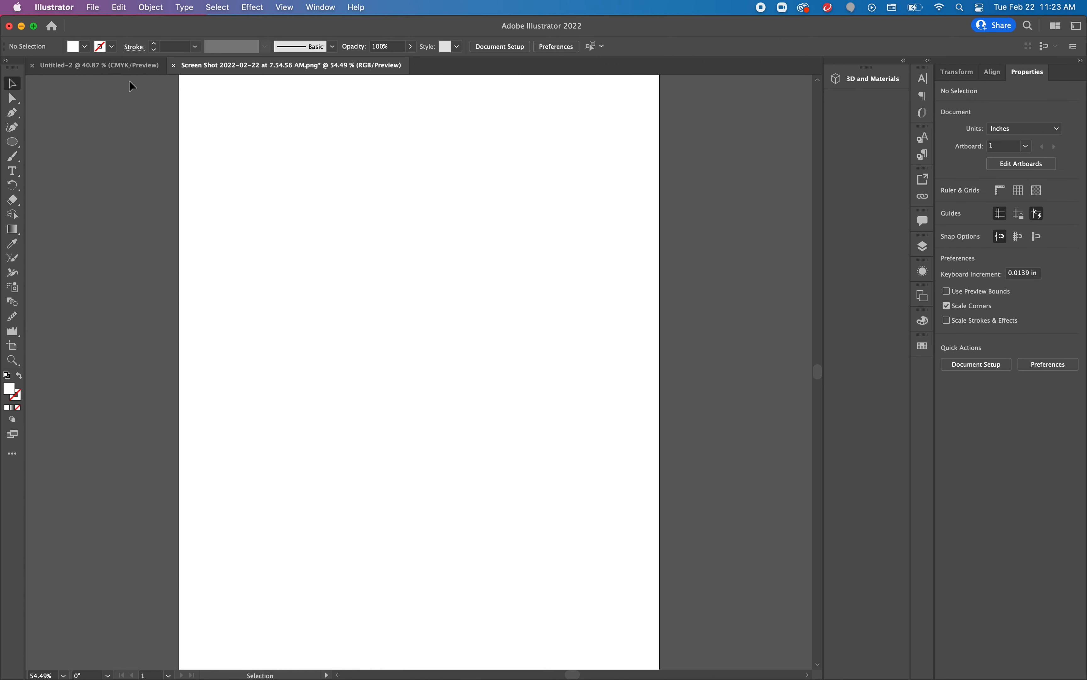
{"action": "left_click", "coordinate": [128, 67]}
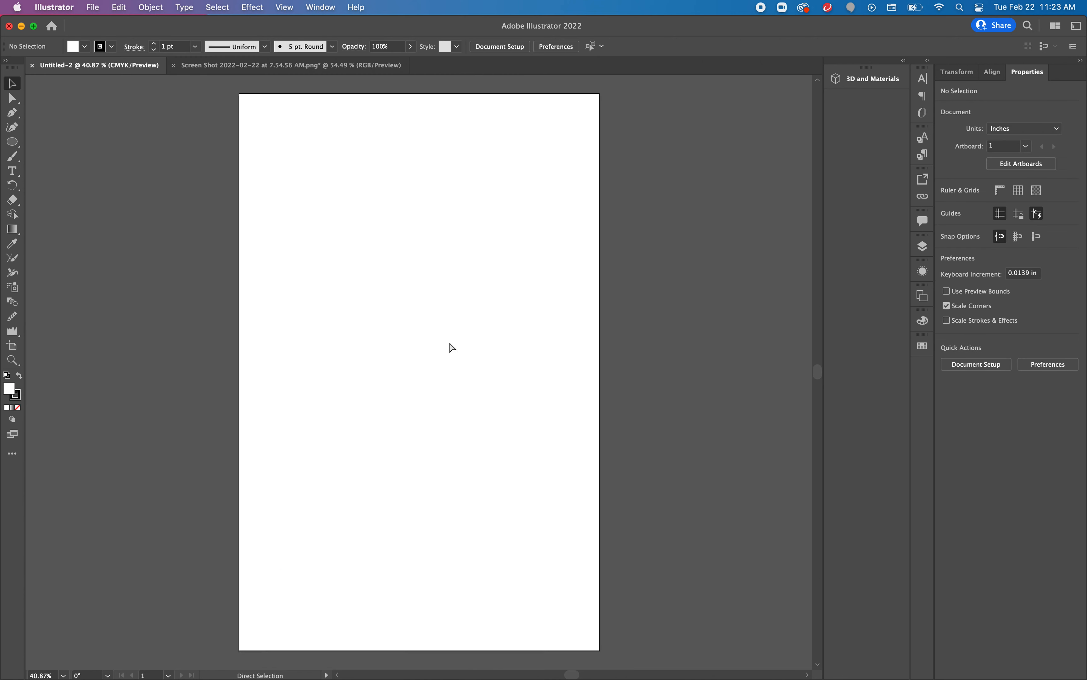
{"action": "key", "text": "super+v"}
{"action": "left_click_drag", "start_coordinate": [440, 283], "coordinate": [734, 157]}
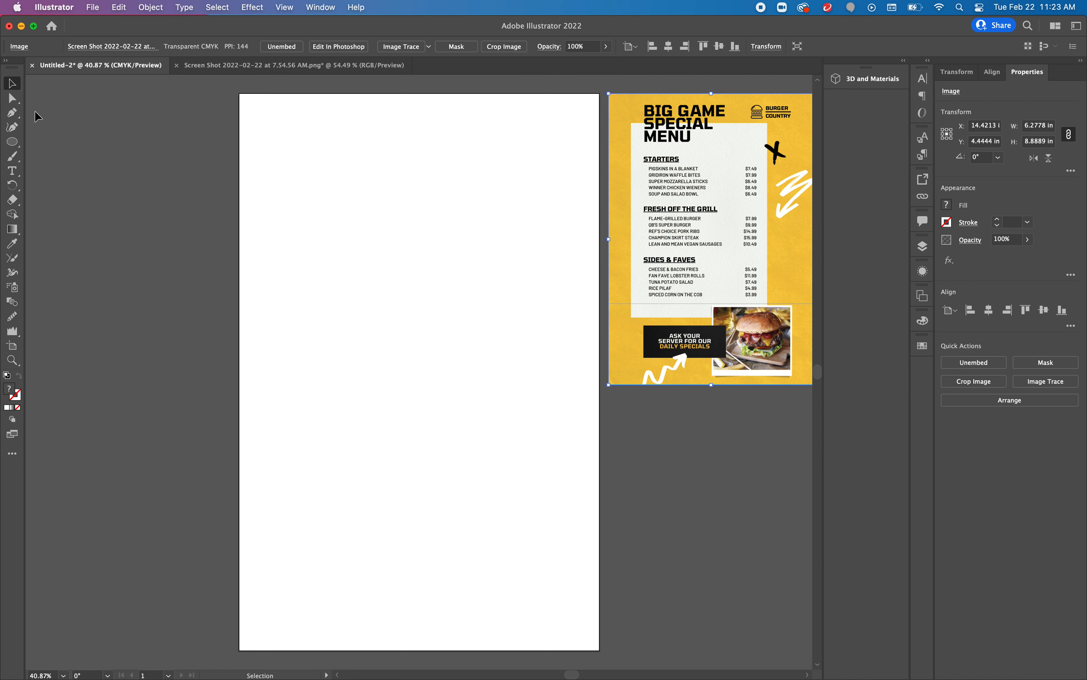
Step: Draw an 11 × 17 in rectangle covering the whole artboard
{"action": "left_click", "coordinate": [13, 152]}
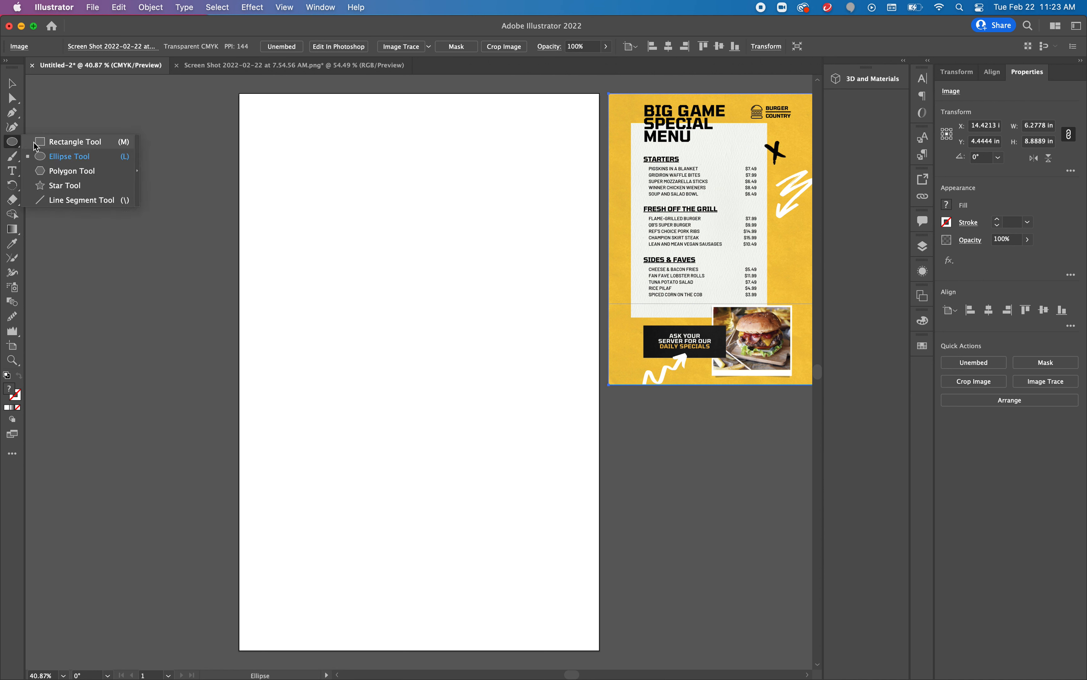
{"action": "left_click", "coordinate": [52, 141]}
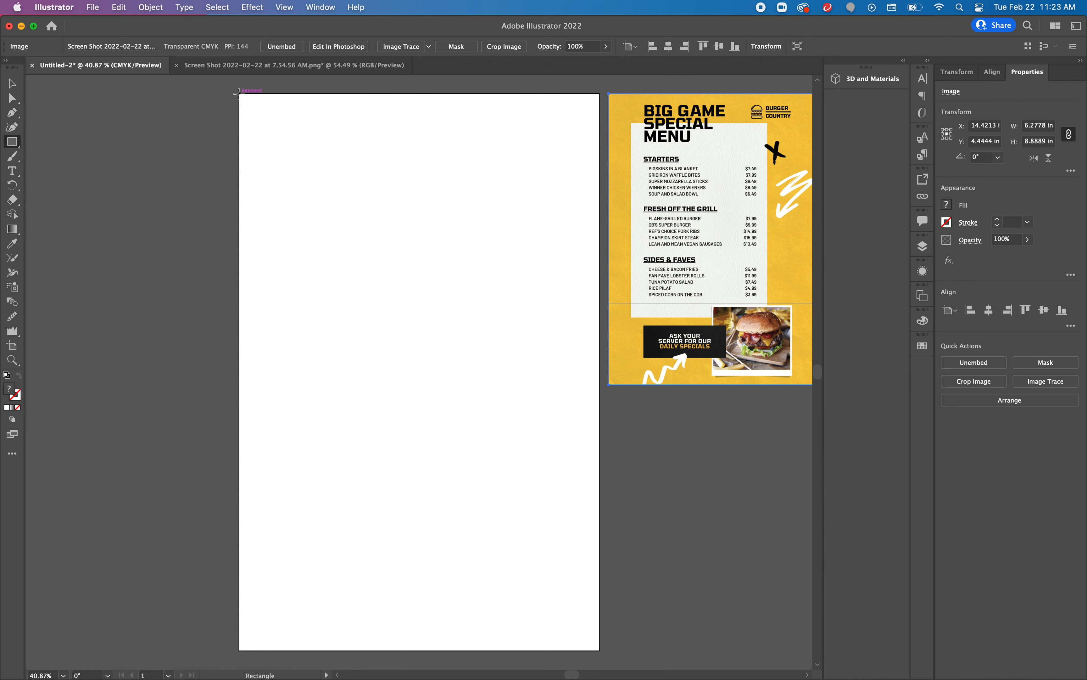
{"action": "left_click_drag", "start_coordinate": [237, 92], "coordinate": [600, 650]}
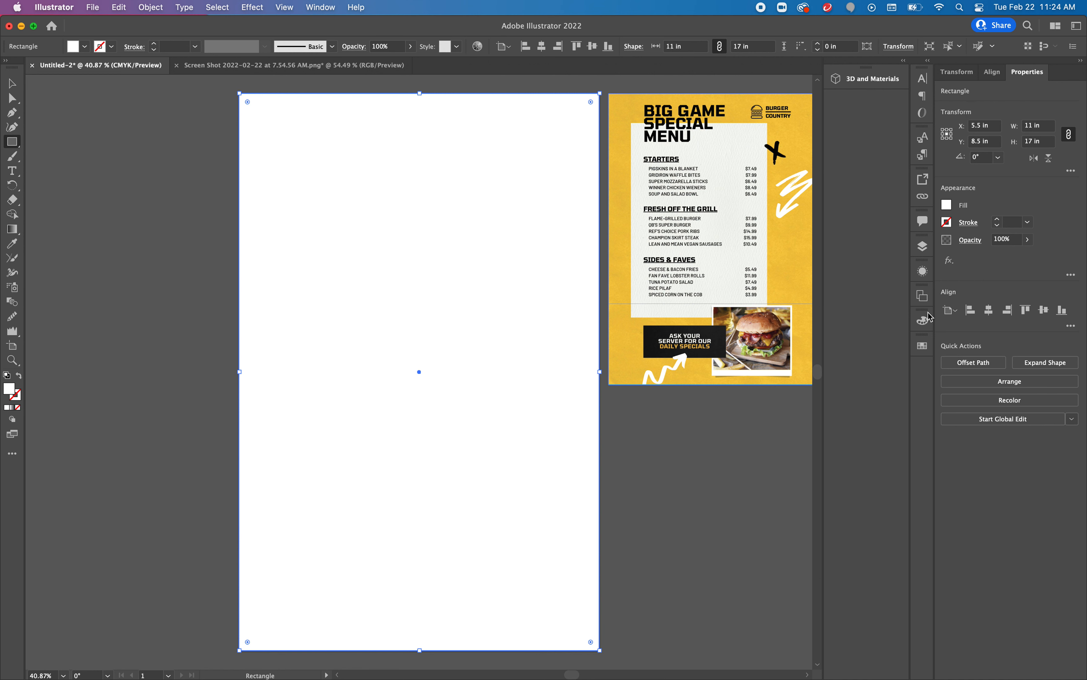
Step: Fill the background rectangle with light orange F4B97D
{"action": "left_click", "coordinate": [924, 348]}
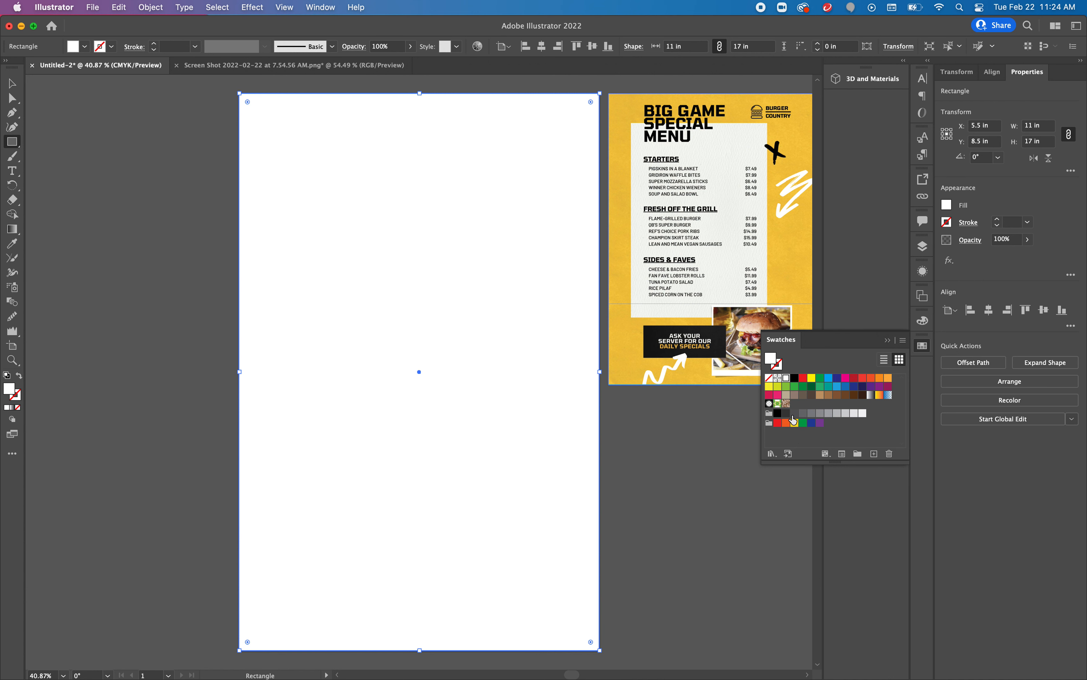
{"action": "double_click", "coordinate": [10, 393]}
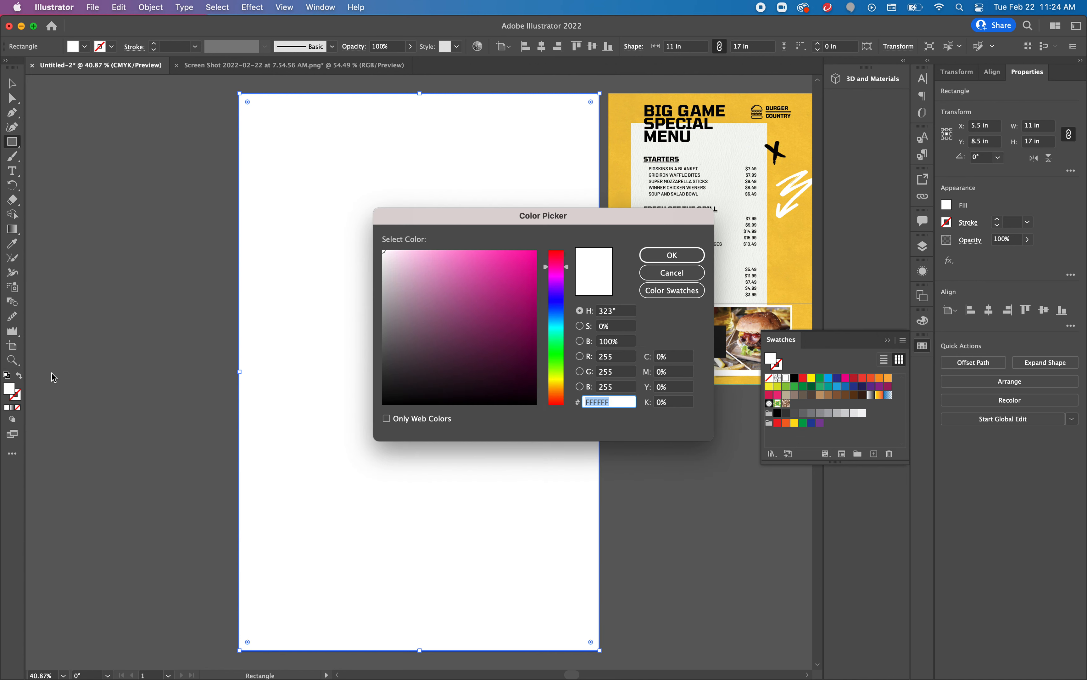
{"action": "left_click", "coordinate": [558, 393]}
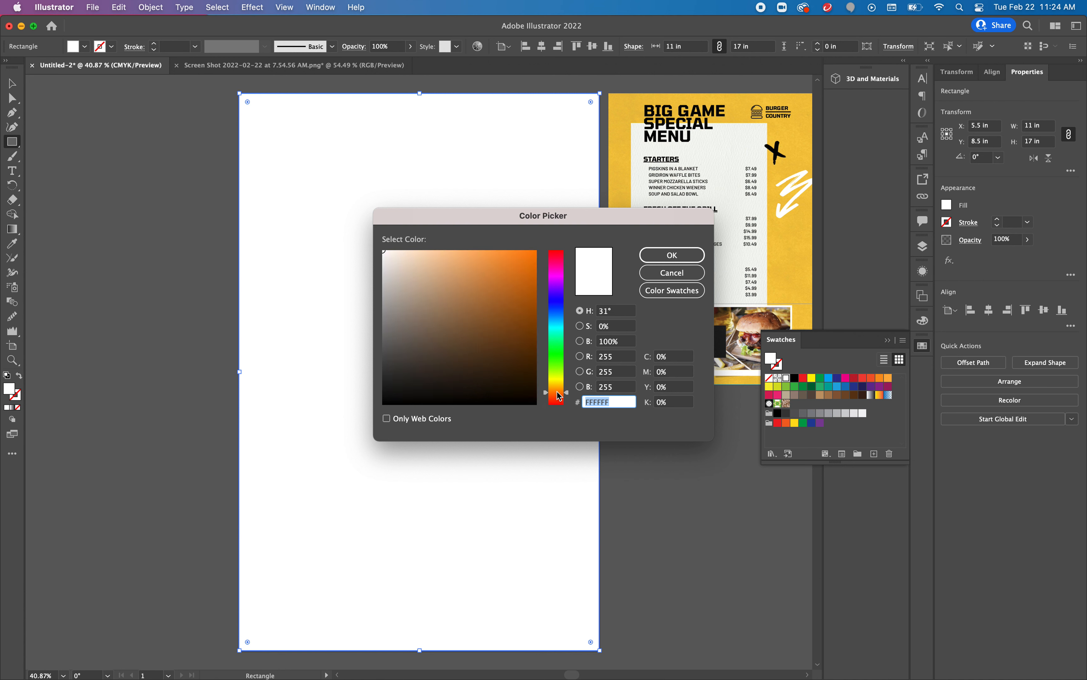
{"action": "left_click", "coordinate": [457, 256]}
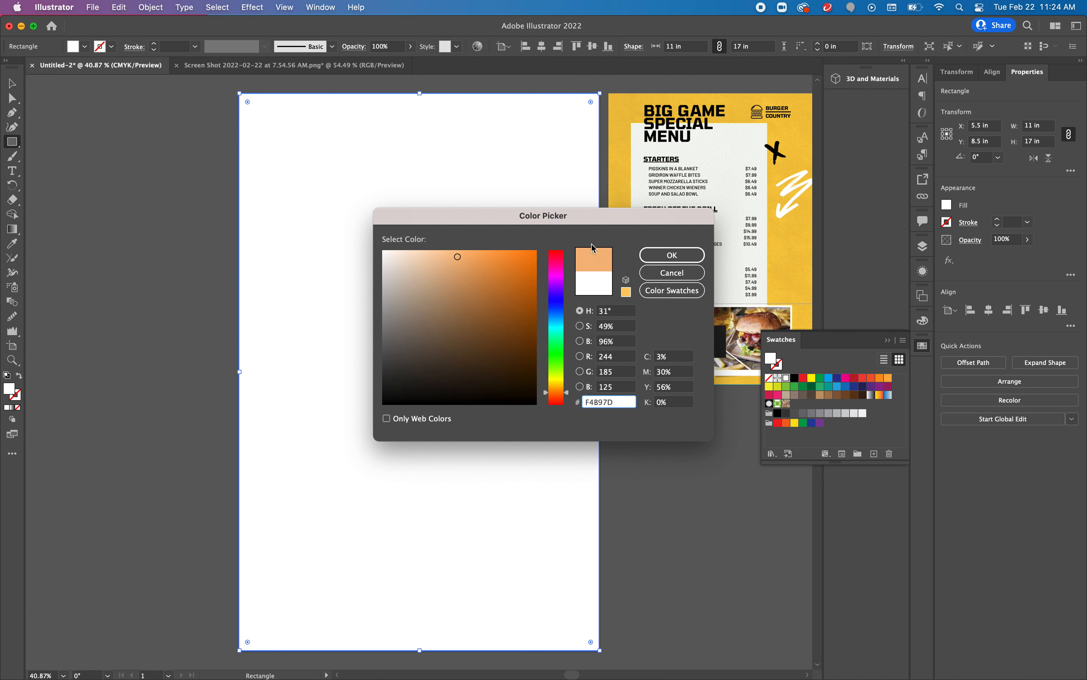
{"action": "left_click", "coordinate": [703, 258]}
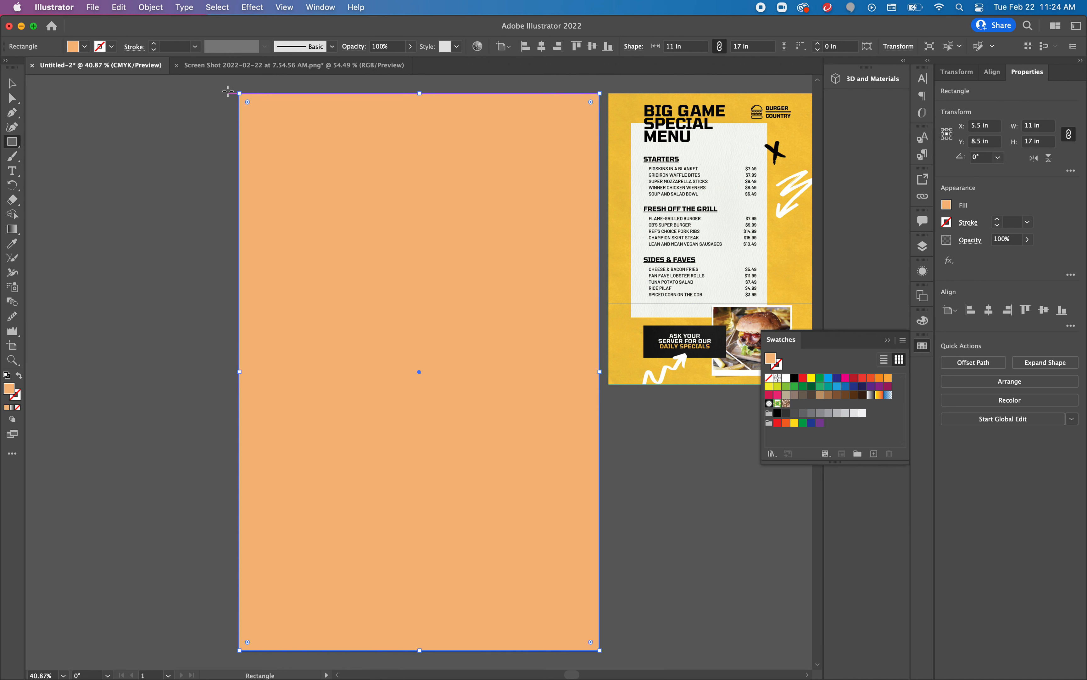
Step: Draw a rectangle about 8.78 × 3.82 in over the artboard's upper-left corner and fill it with CMYK 0, 0, 0, 100
{"action": "left_click_drag", "start_coordinate": [228, 92], "coordinate": [517, 219]}
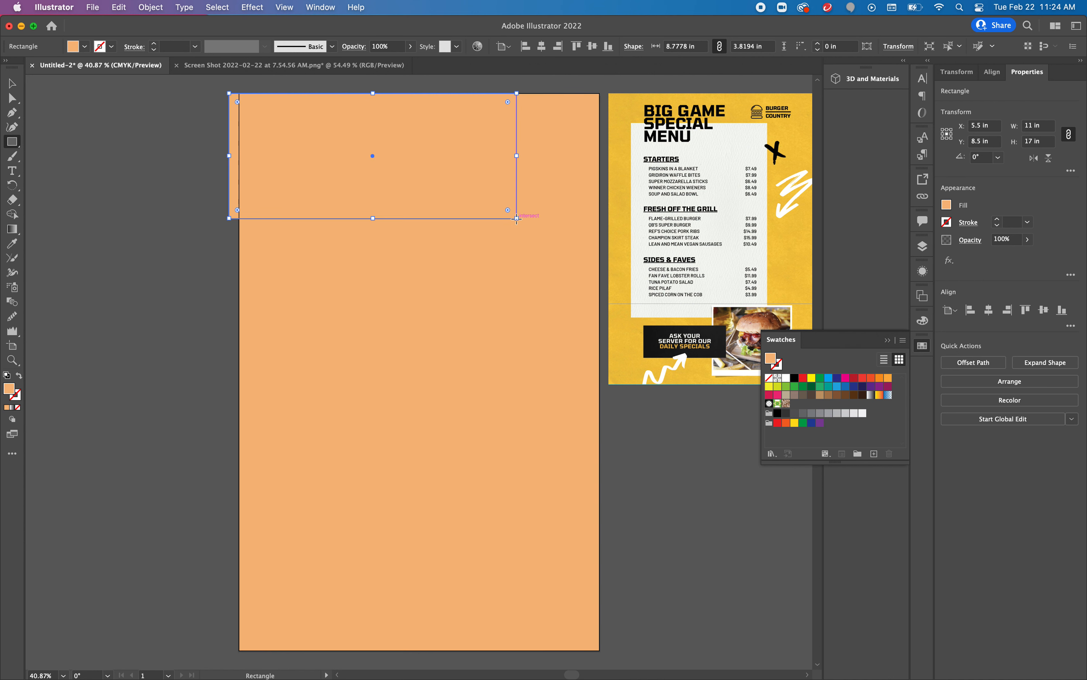
{"action": "double_click", "coordinate": [9, 388]}
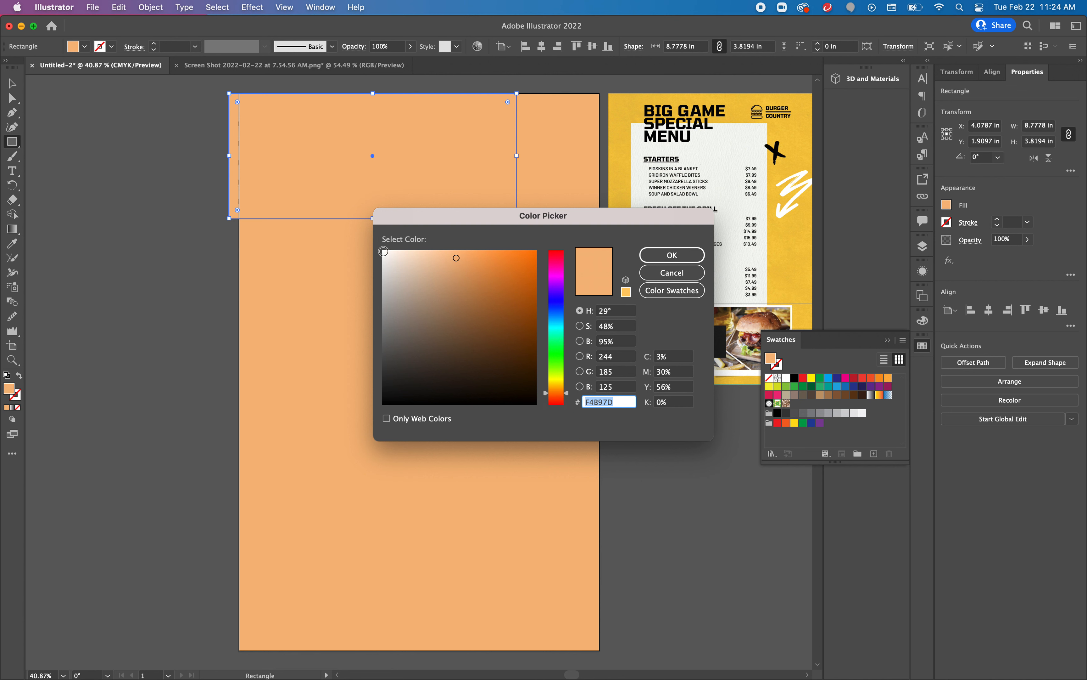
{"action": "left_click", "coordinate": [681, 362]}
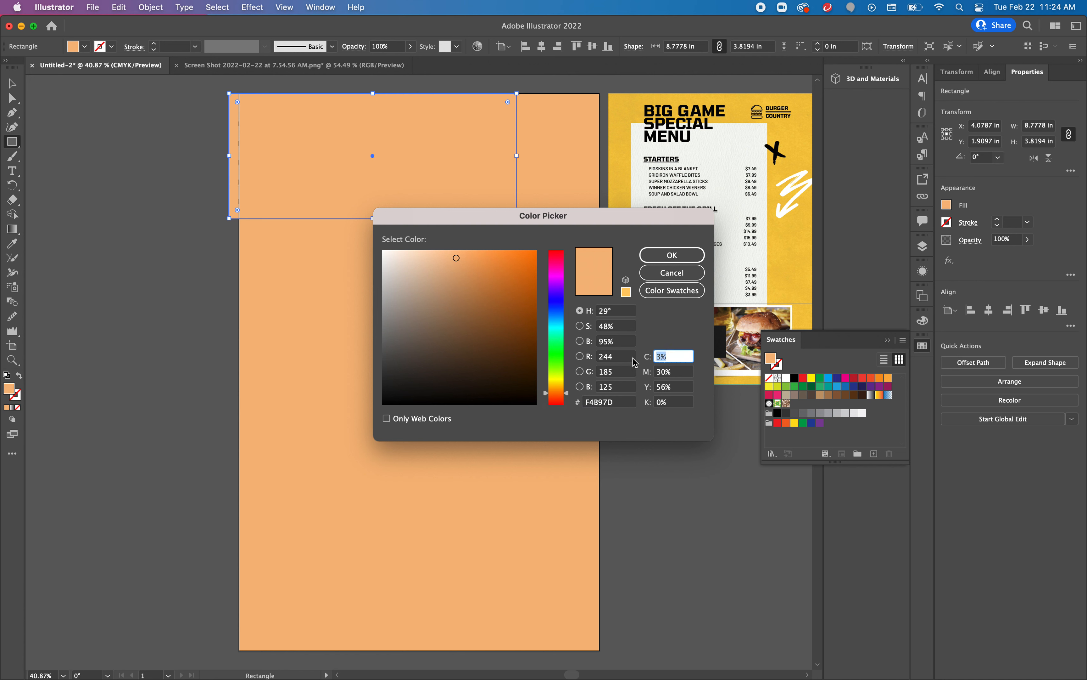
{"action": "type", "text": "0"}
{"action": "key", "text": "Tab"}
{"action": "type", "text": "0"}
{"action": "key", "text": "Tab"}
{"action": "type", "text": "0"}
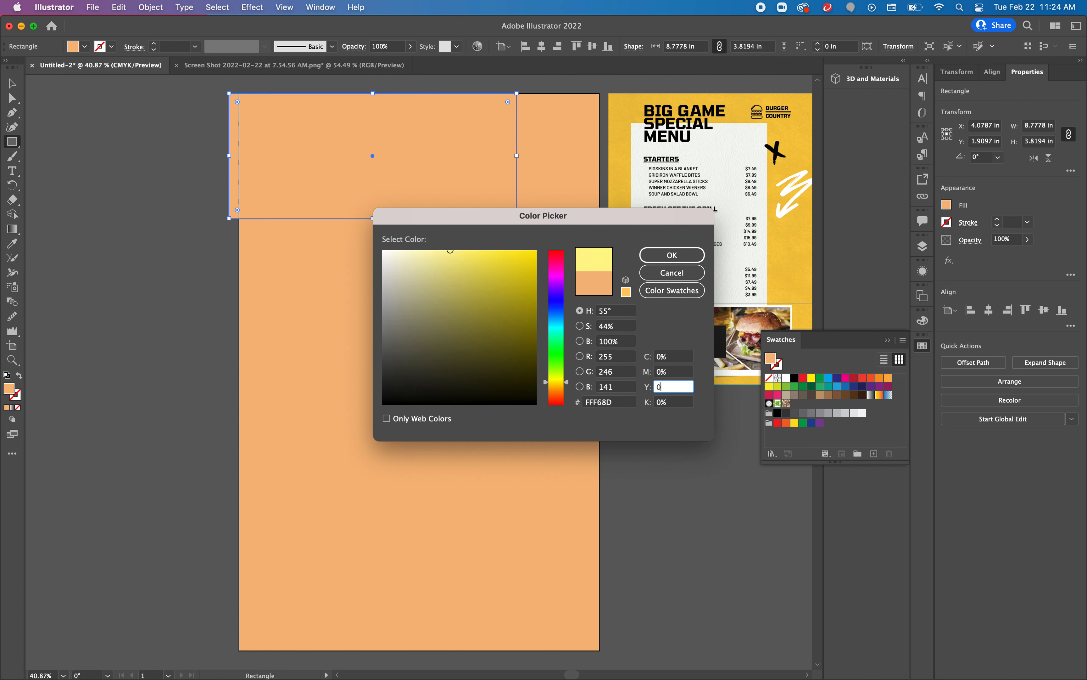
{"action": "key", "text": "Tab"}
{"action": "type", "text": "1"}
{"action": "key", "text": "Return"}
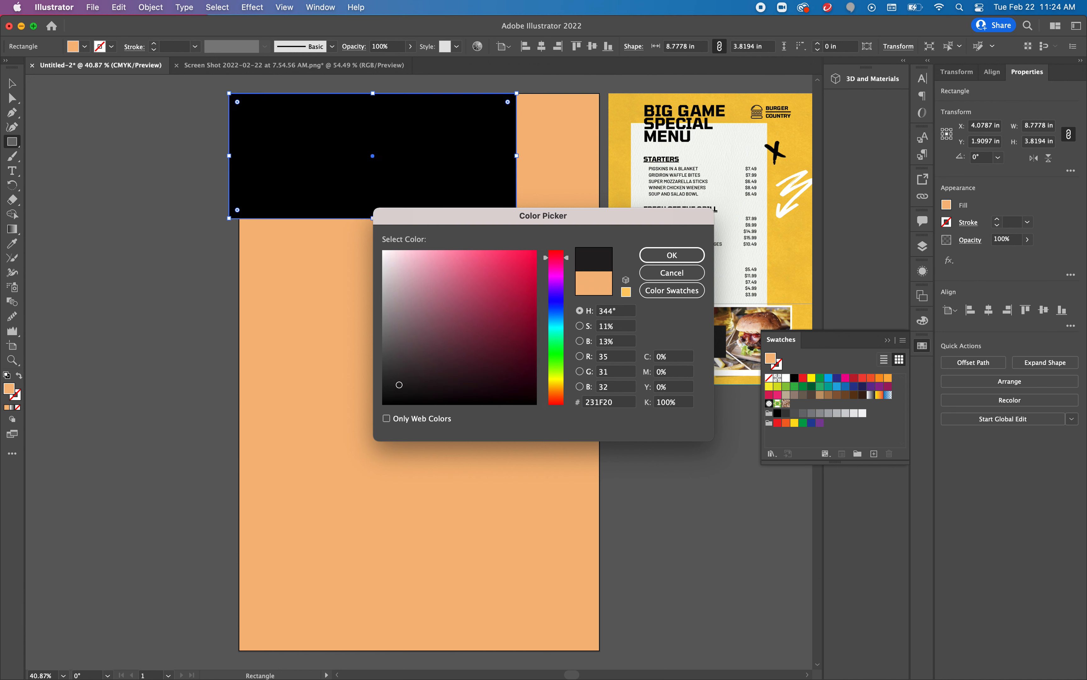
Step: Add a text frame about 7.39 × 4.94 in over the black rectangle, replacing its placeholder text with BURGER COUNTRY
{"action": "left_click", "coordinate": [14, 174]}
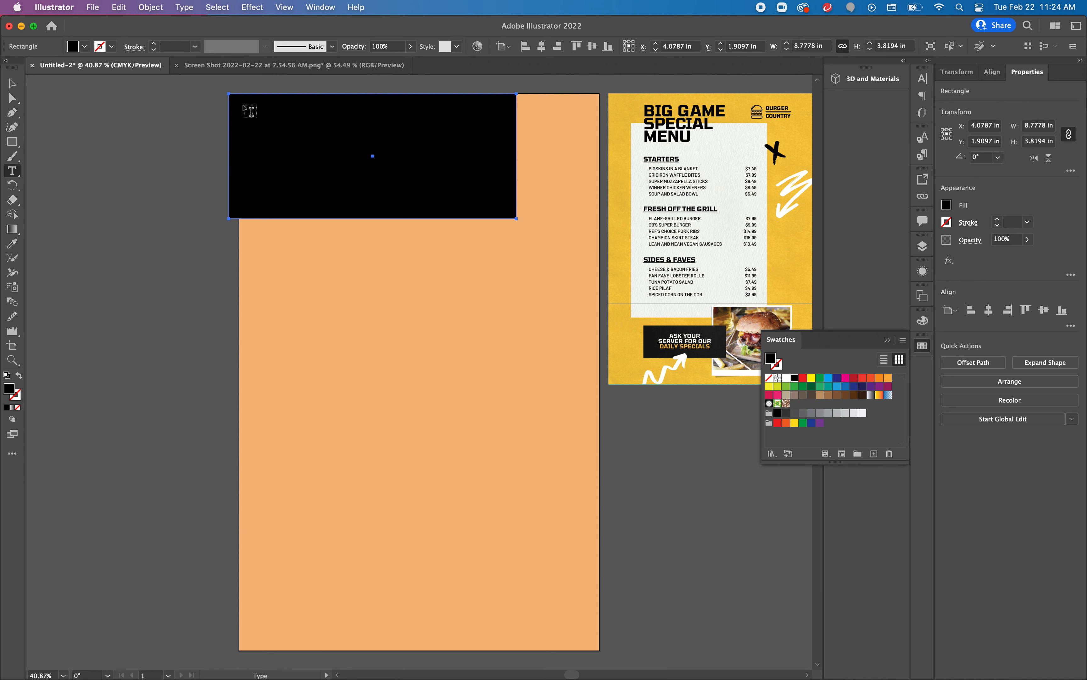
{"action": "left_click_drag", "start_coordinate": [252, 111], "coordinate": [496, 274]}
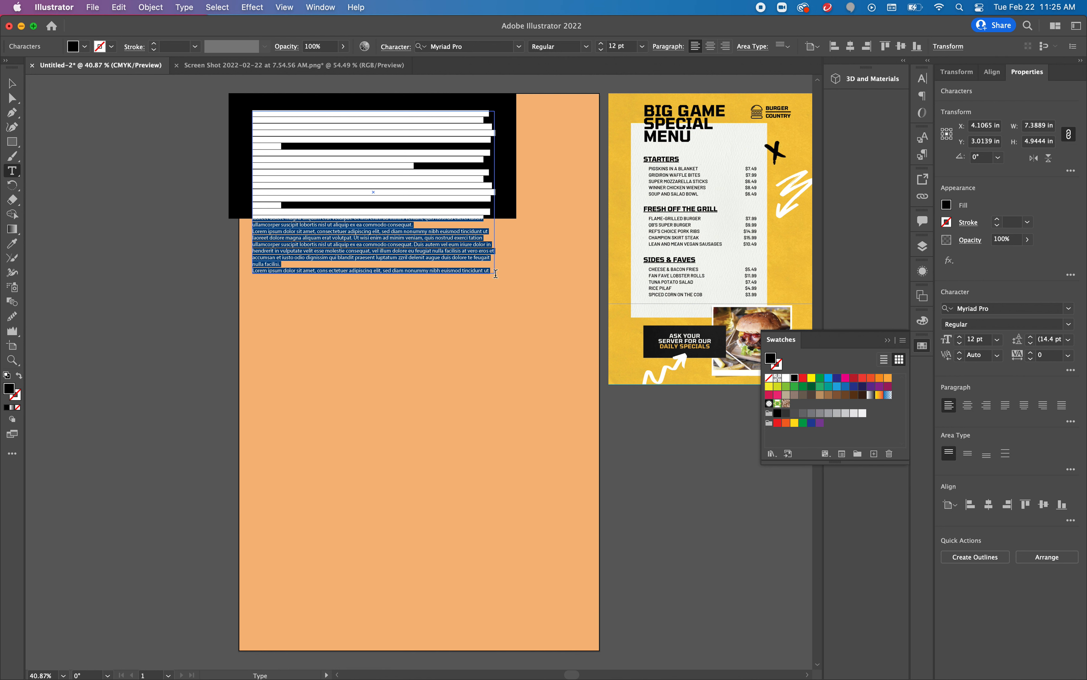
{"action": "key", "text": "BackSpace"}
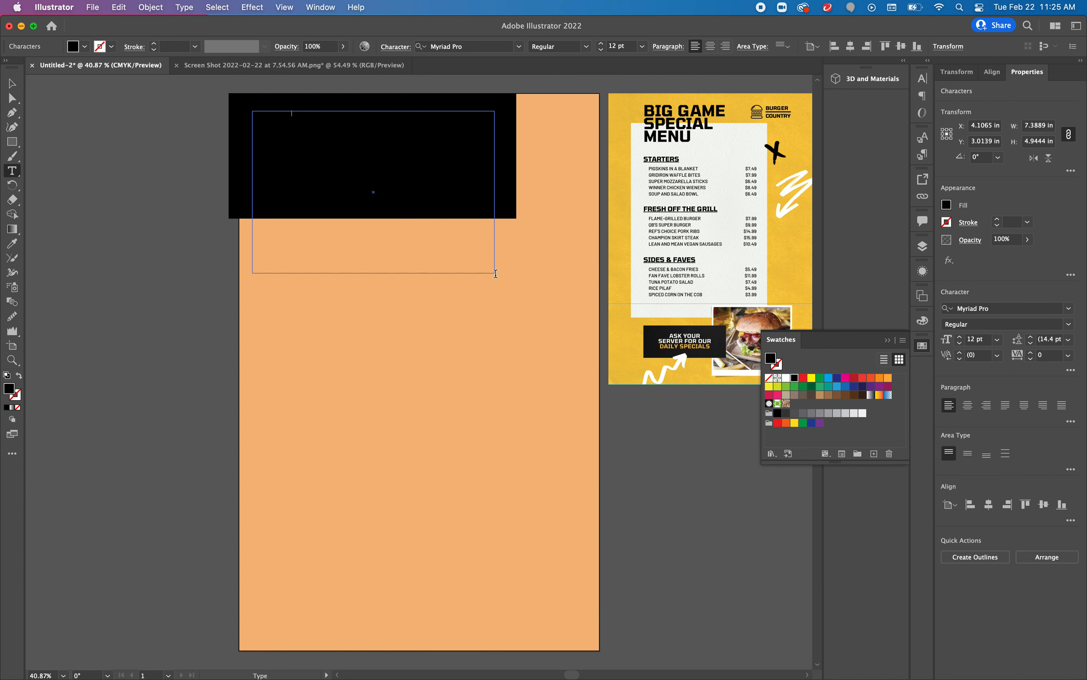
Step: Change the font of the BURGER COUNTRY text to Bebas Neue
{"action": "key", "text": "super+a"}
{"action": "left_click", "coordinate": [1069, 308]}
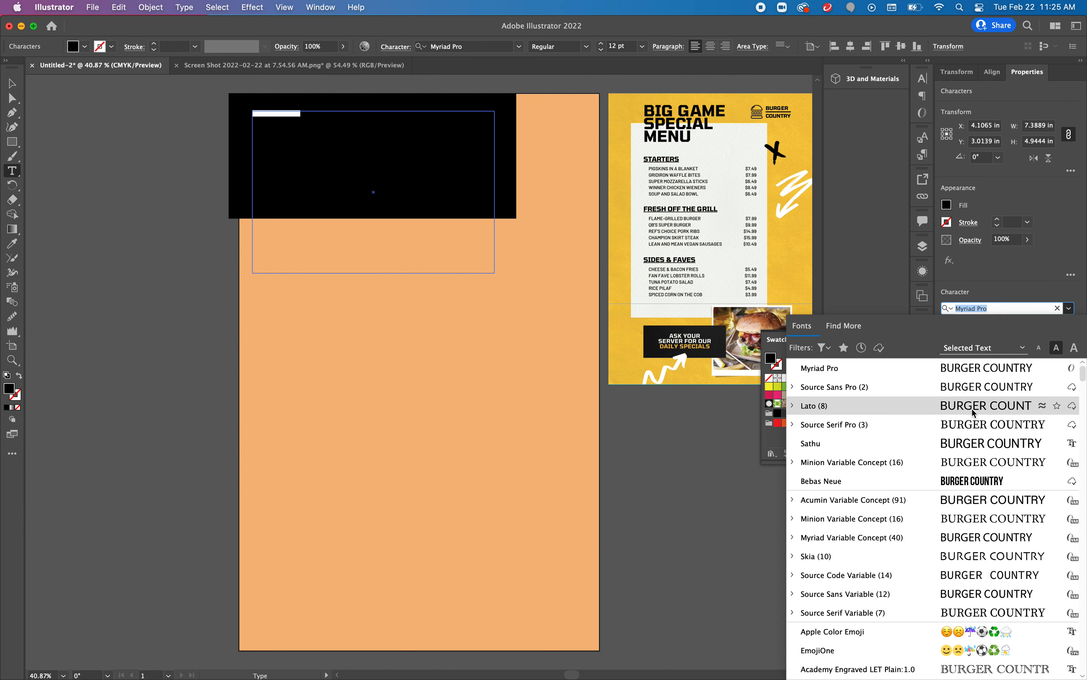
{"action": "left_click", "coordinate": [978, 483]}
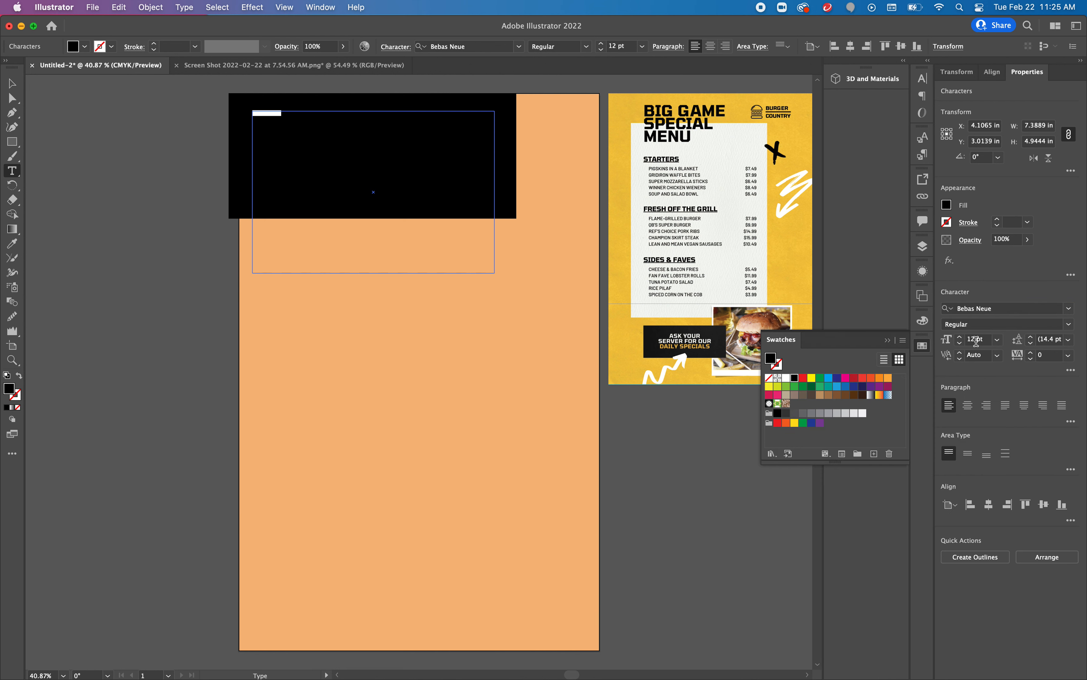
Step: Set the BURGER COUNTRY text to a size of 163 pt with 171 pt leading
{"action": "left_click", "coordinate": [961, 337]}
{"action": "left_click", "coordinate": [960, 337]}
{"action": "left_click", "coordinate": [960, 337]}
{"action": "left_click", "coordinate": [961, 337]}
{"action": "left_click", "coordinate": [960, 337]}
{"action": "left_click", "coordinate": [961, 337]}
{"action": "left_click", "coordinate": [960, 337]}
{"action": "left_click", "coordinate": [960, 337]}
{"action": "left_click_drag", "start_coordinate": [960, 339], "coordinate": [961, 339]}
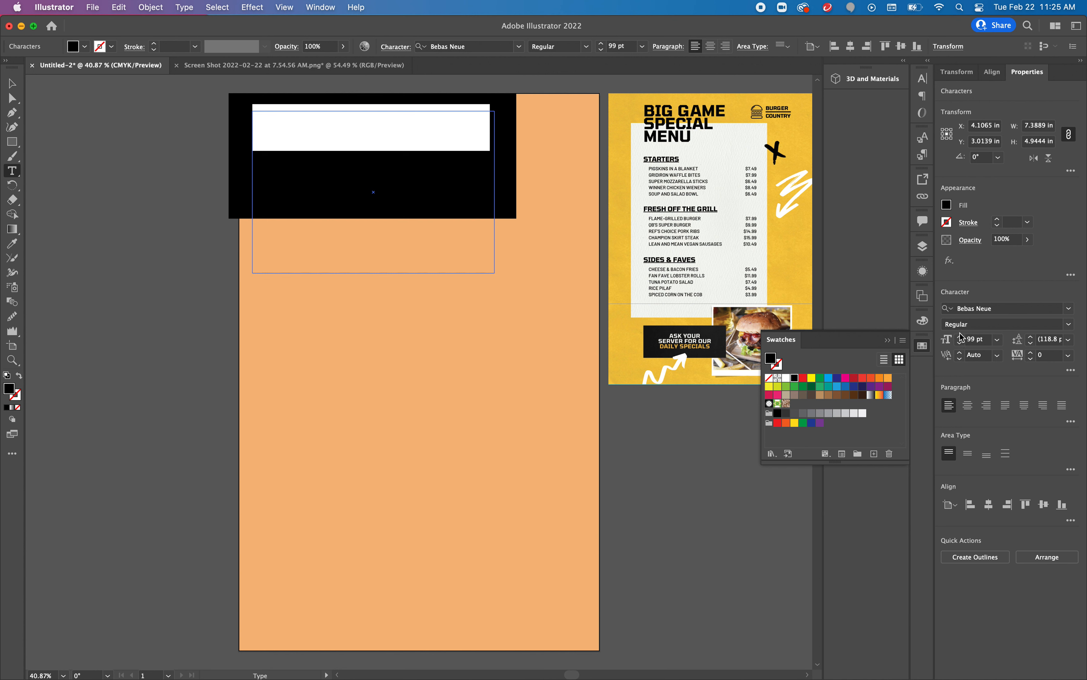
{"action": "left_click_drag", "start_coordinate": [960, 339], "coordinate": [960, 340]}
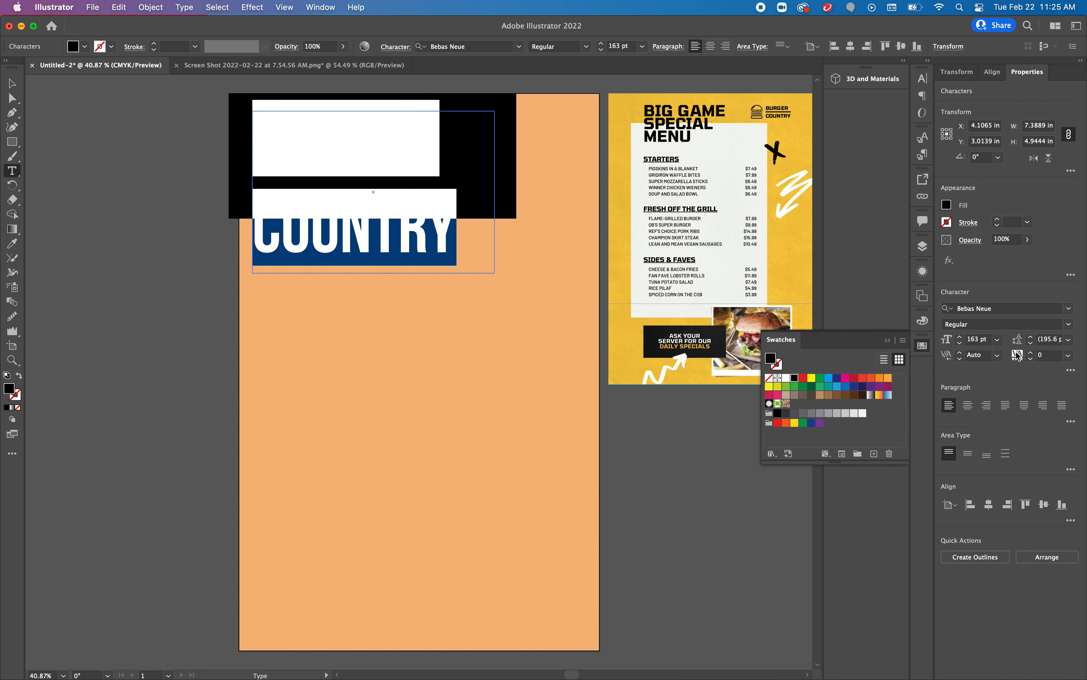
{"action": "left_click", "coordinate": [1032, 344]}
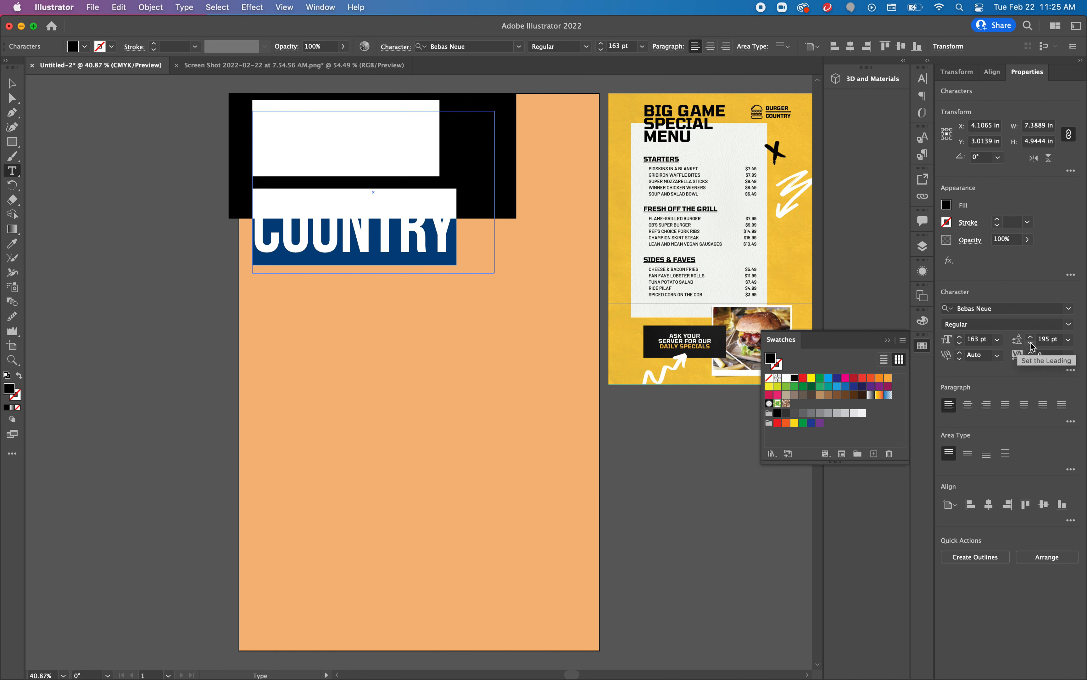
{"action": "left_click_drag", "start_coordinate": [1032, 346], "coordinate": [1032, 346]}
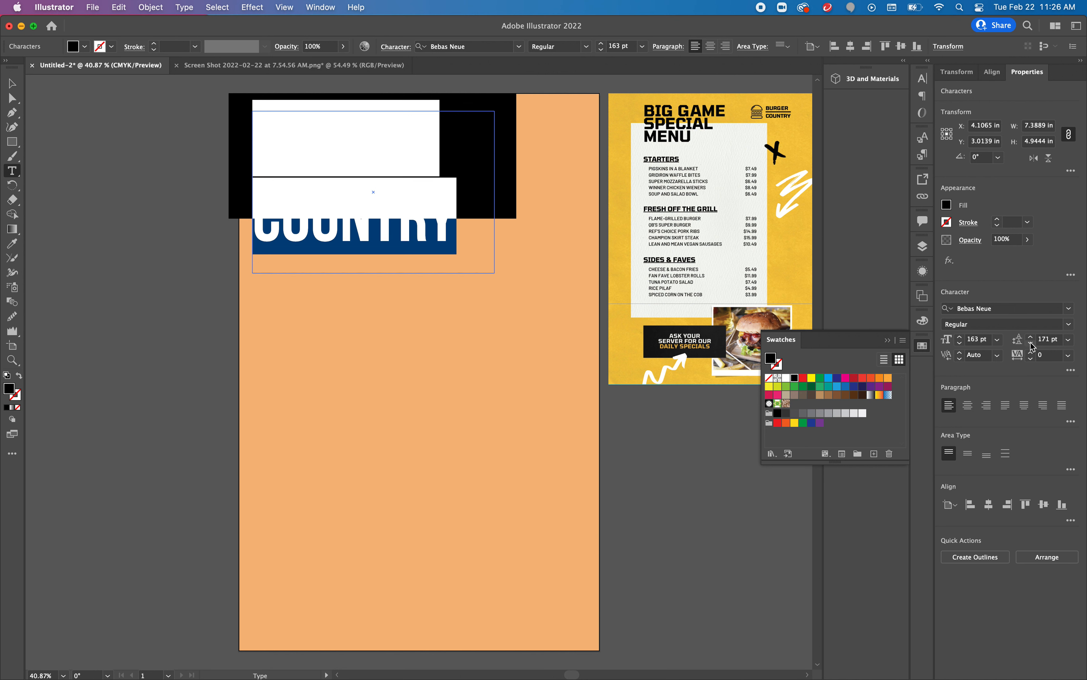
Step: Fill the BURGER COUNTRY text with white and move its frame slightly down and right to about X 4.37 in, Y 3.29 in
{"action": "left_click", "coordinate": [947, 206]}
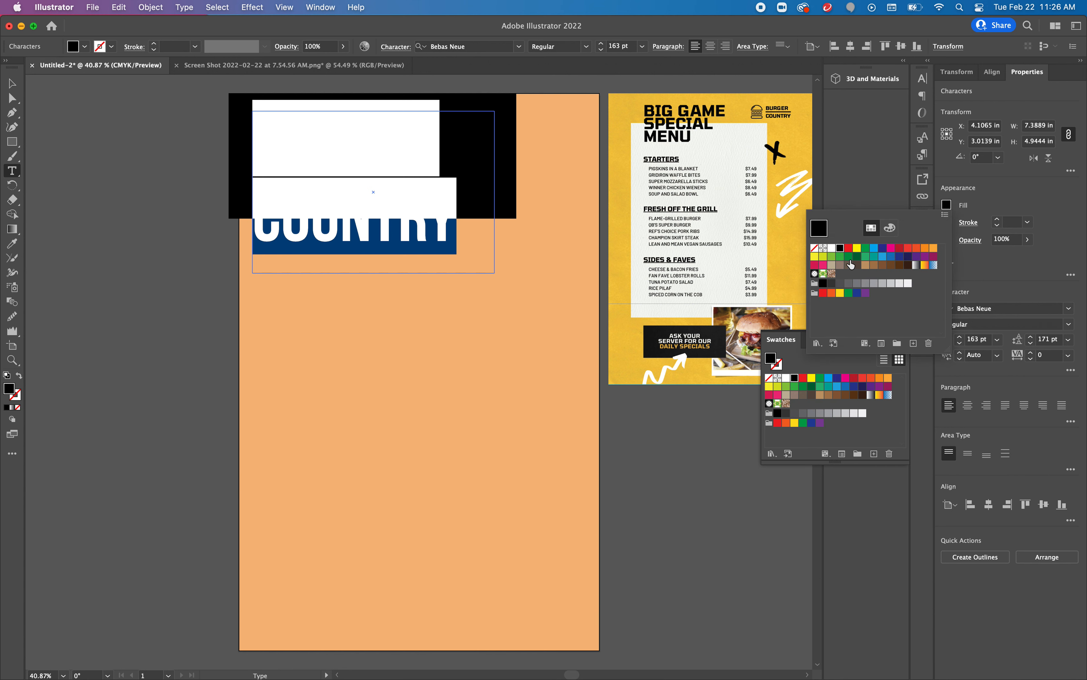
{"action": "left_click", "coordinate": [831, 247]}
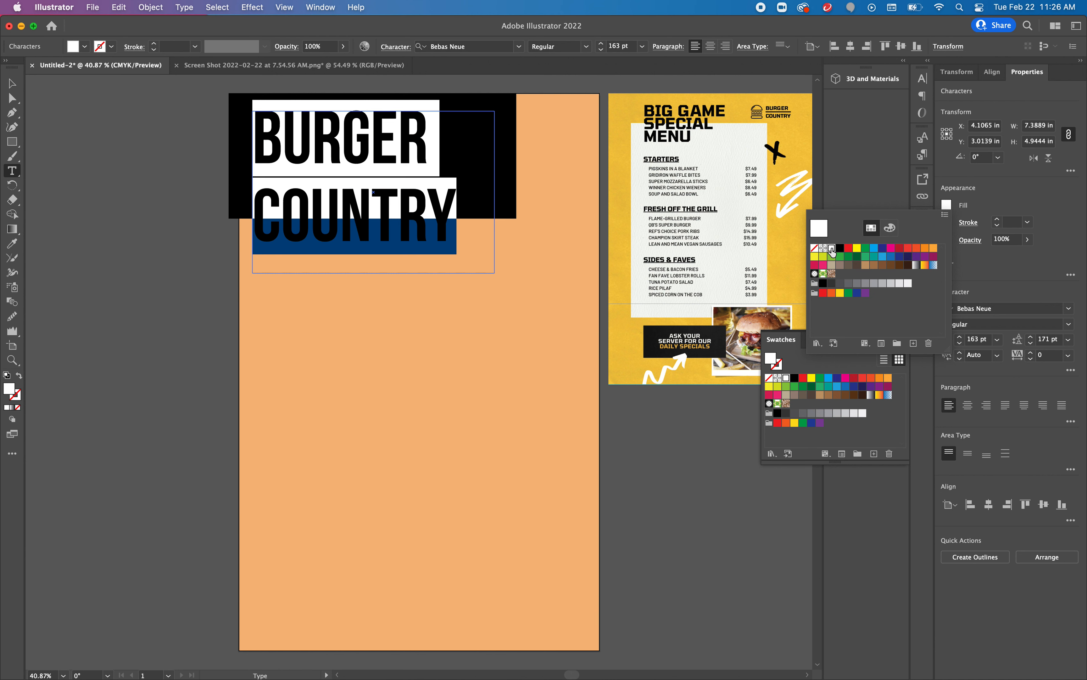
{"action": "left_click", "coordinate": [12, 84]}
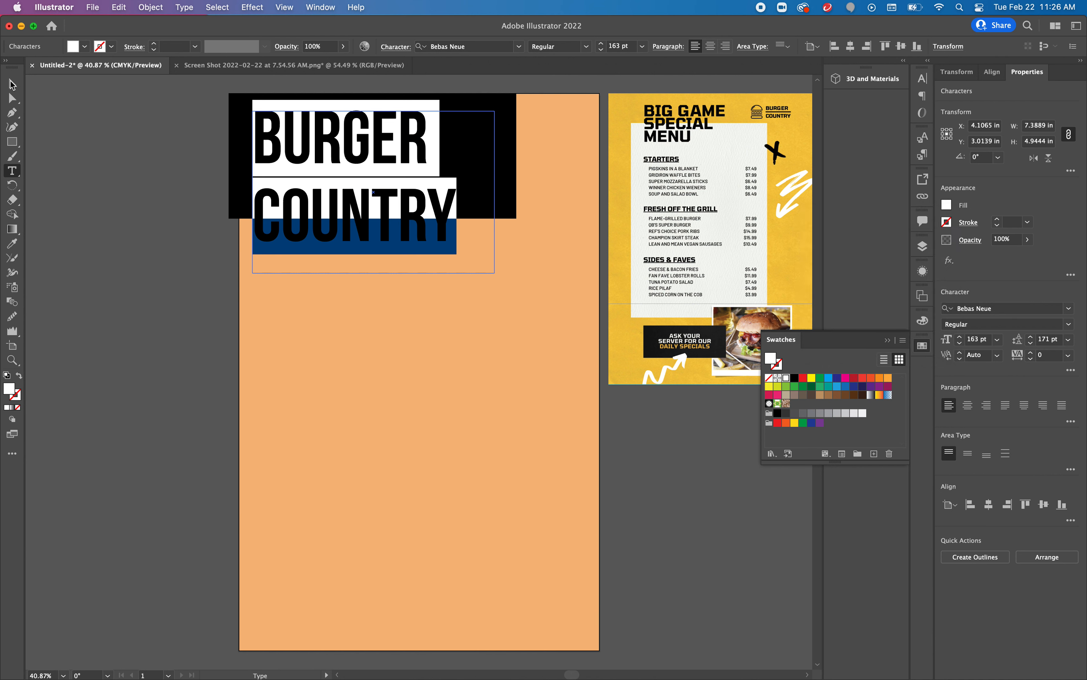
{"action": "left_click", "coordinate": [12, 85]}
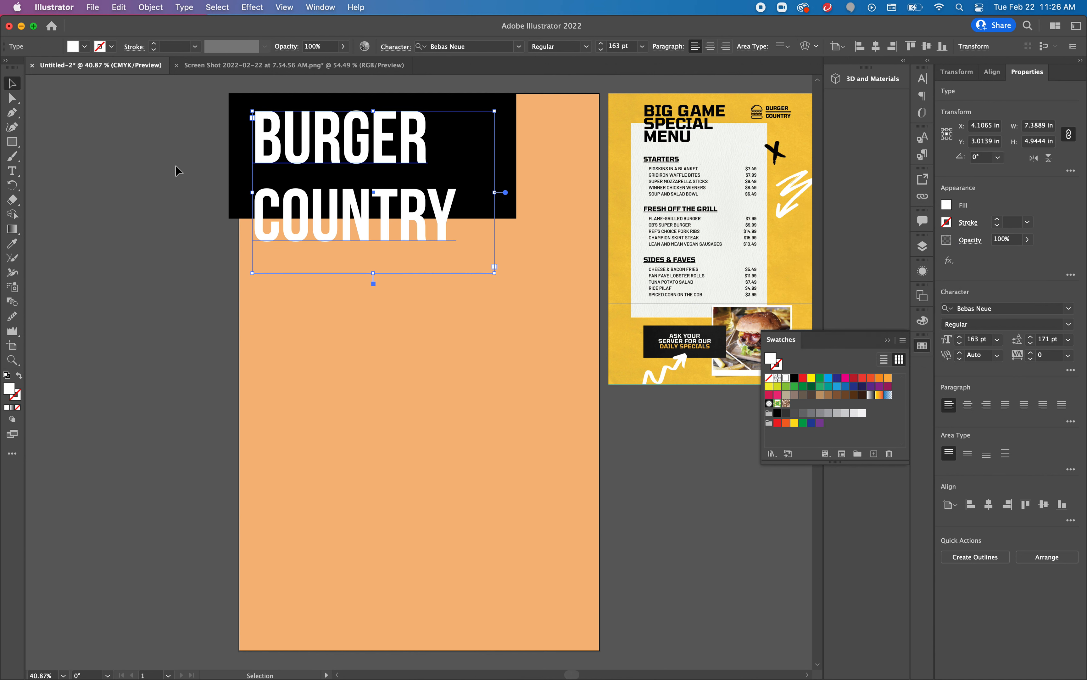
{"action": "left_click_drag", "start_coordinate": [371, 207], "coordinate": [380, 216]}
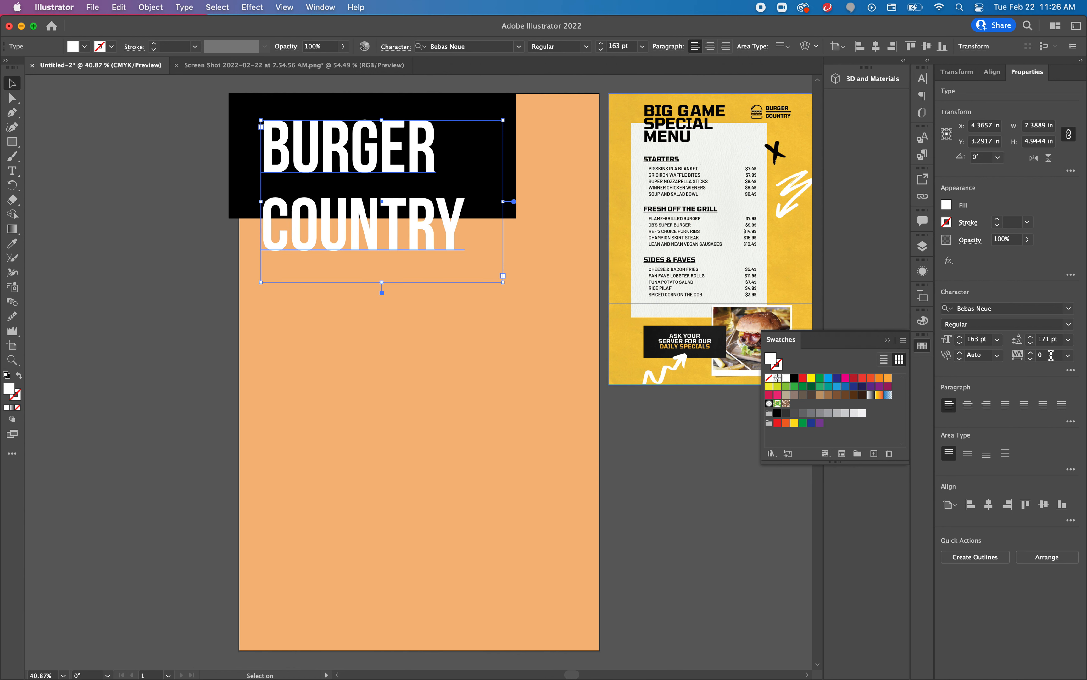
Step: Reduce the leading of the BURGER COUNTRY text to 150 pt
{"action": "left_click", "coordinate": [1031, 343]}
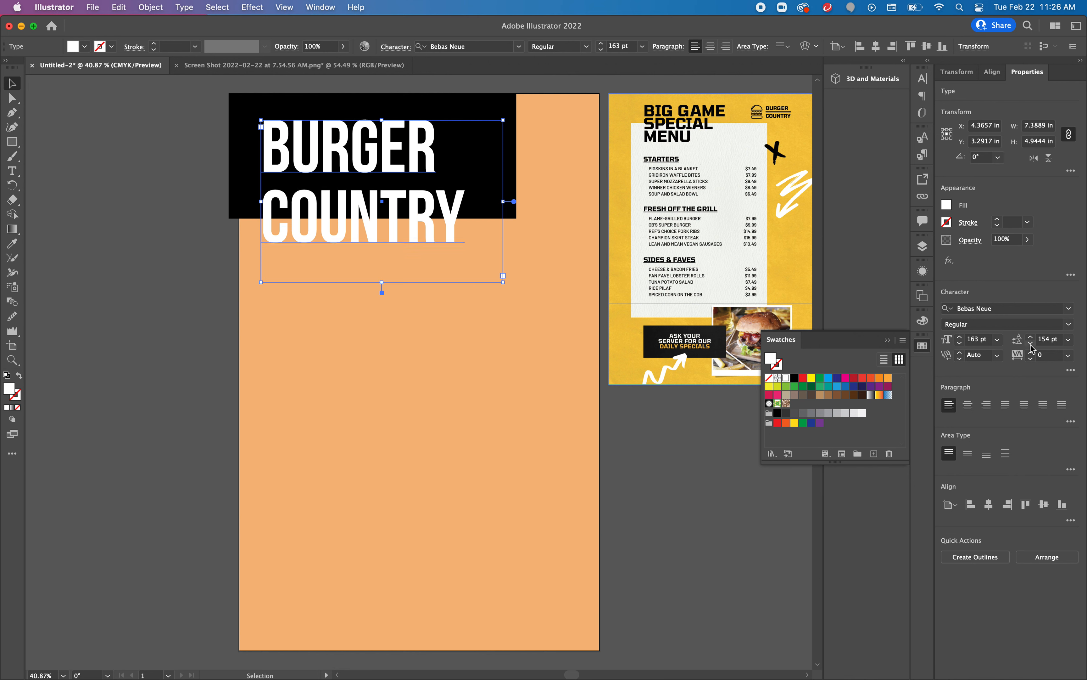
{"action": "left_click", "coordinate": [1031, 343]}
{"action": "left_click", "coordinate": [1031, 344]}
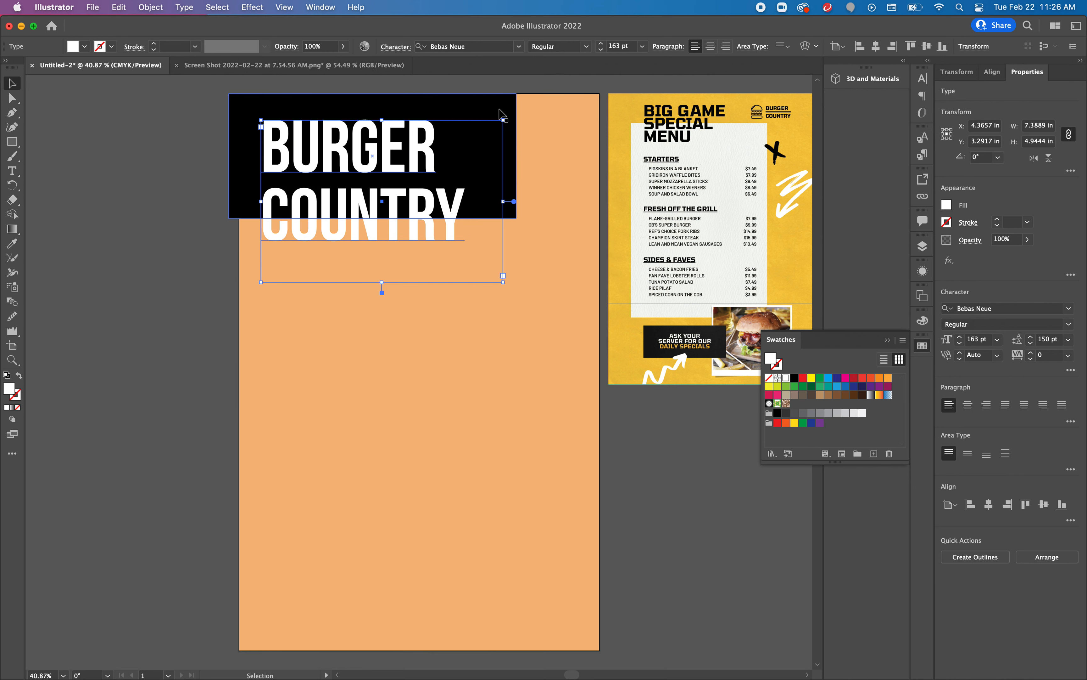
Step: Apply a drop shadow to the BURGER COUNTRY text with Multiply mode, 75% opacity, 0.0972 in X and Y offsets and 0.0694 in blur
{"action": "left_click", "coordinate": [502, 114]}
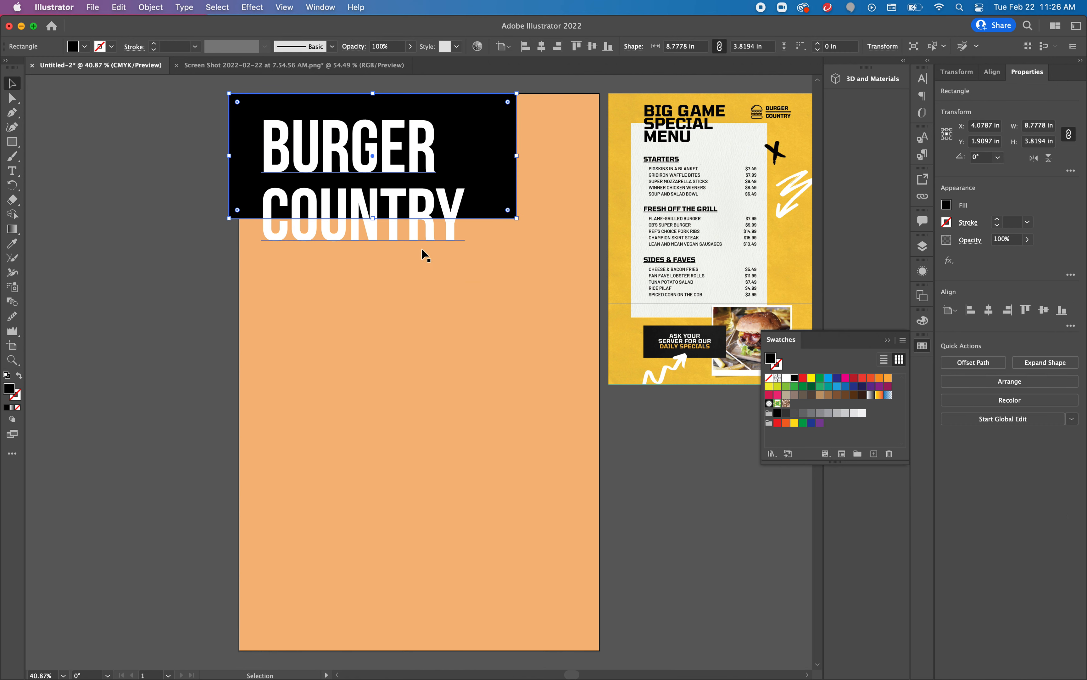
{"action": "left_click", "coordinate": [428, 239]}
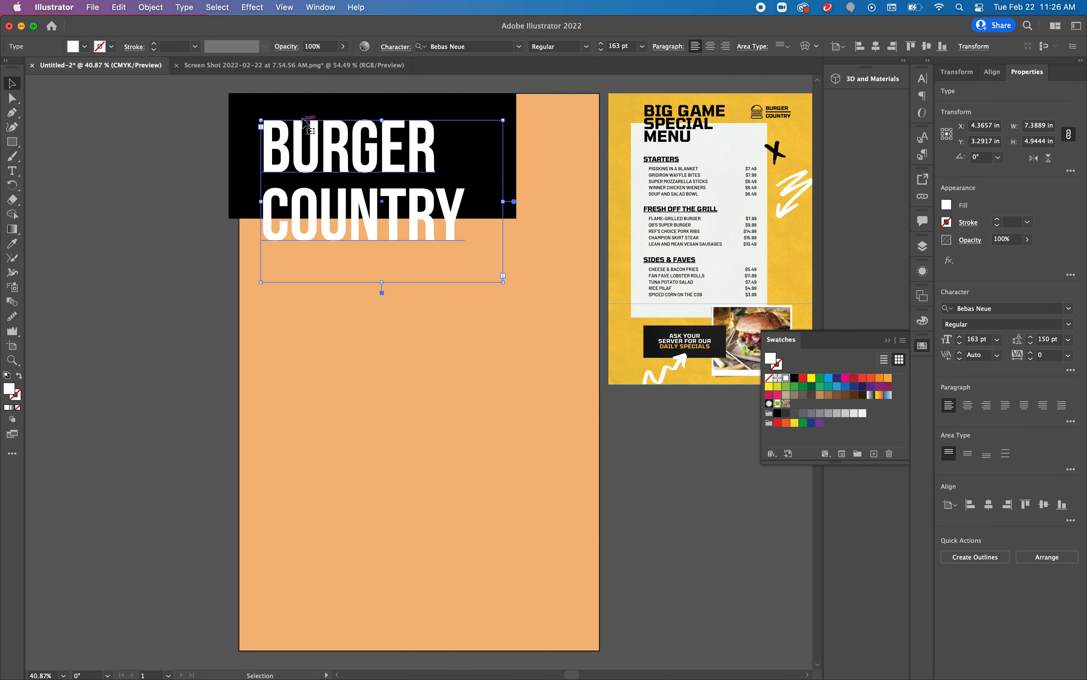
{"action": "left_click", "coordinate": [255, 8]}
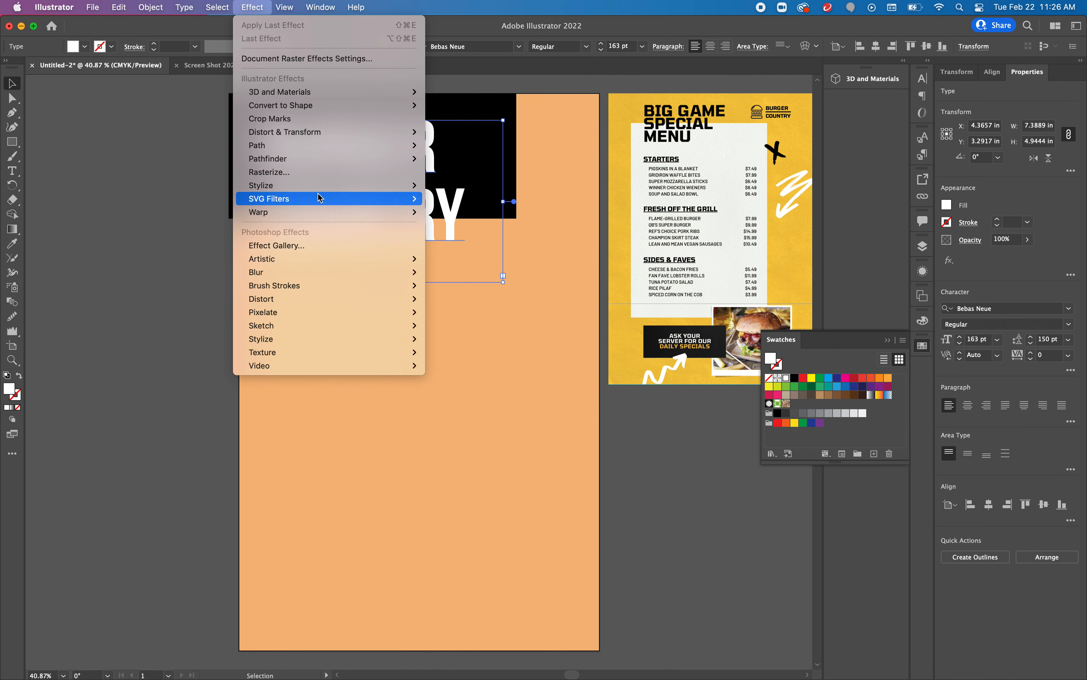
{"action": "mouse_move", "coordinate": [320, 189]}
{"action": "left_click", "coordinate": [466, 187]}
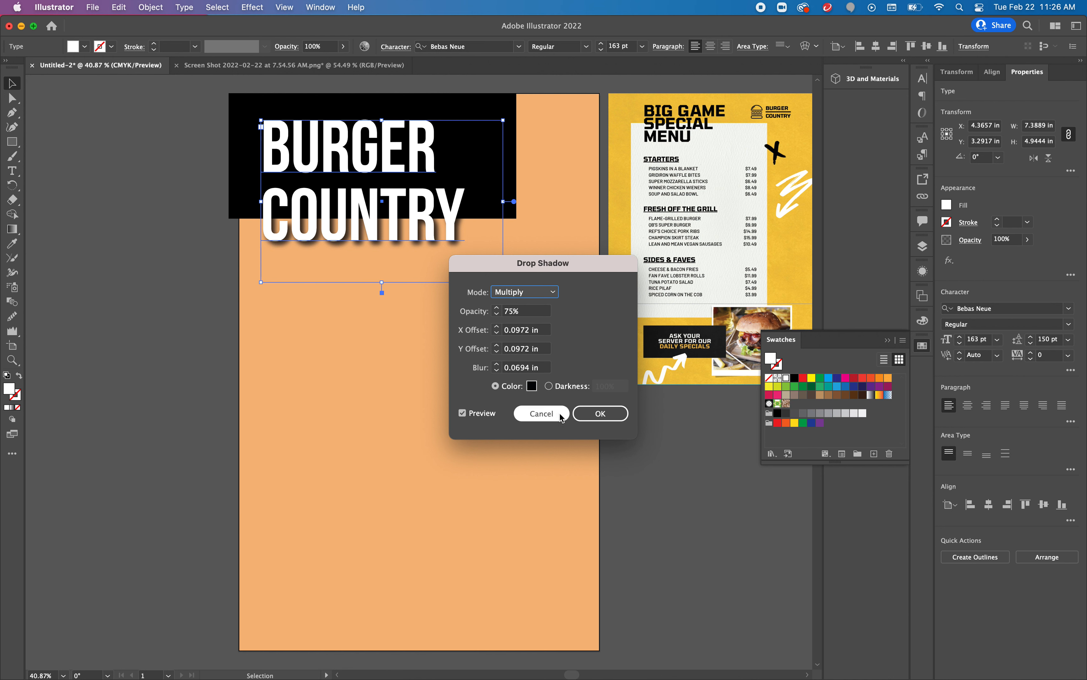
{"action": "left_click", "coordinate": [600, 414]}
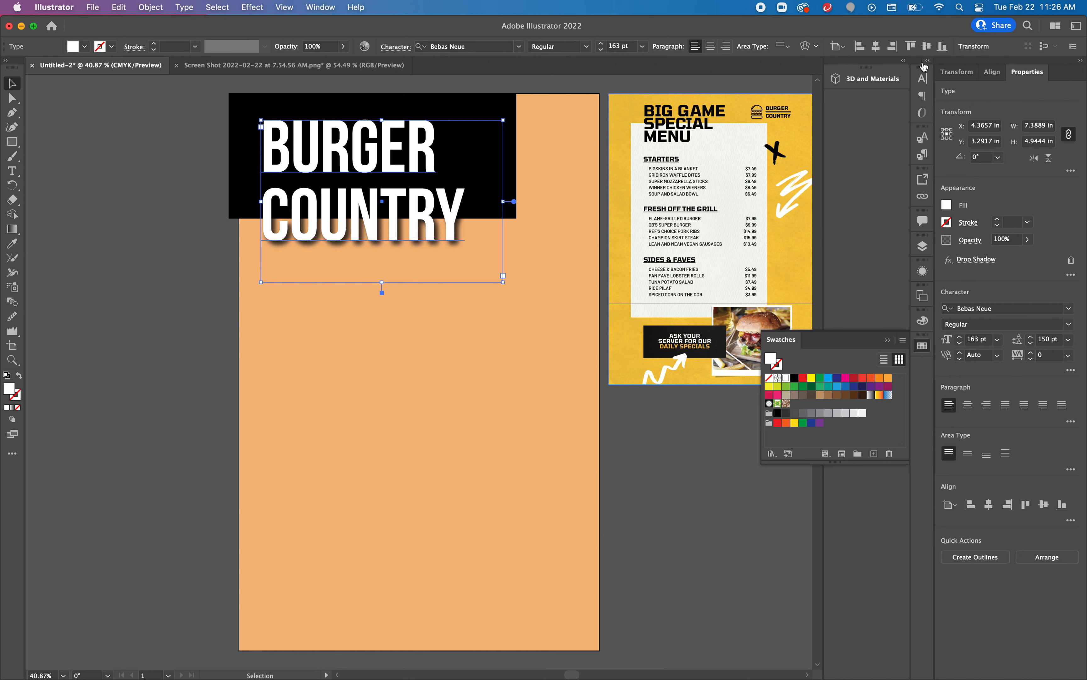
Step: Delete the Drop Shadow from the BURGER COUNTRY text's appearance attributes and undo the deletion
{"action": "left_click", "coordinate": [923, 138]}
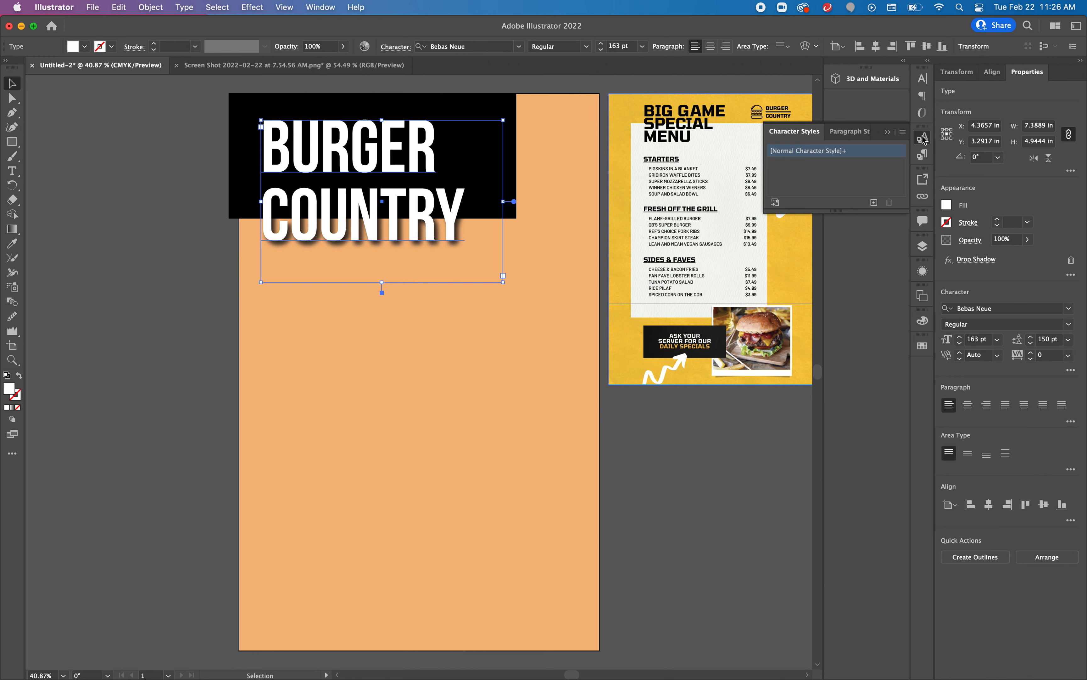
{"action": "left_click", "coordinate": [314, 6]}
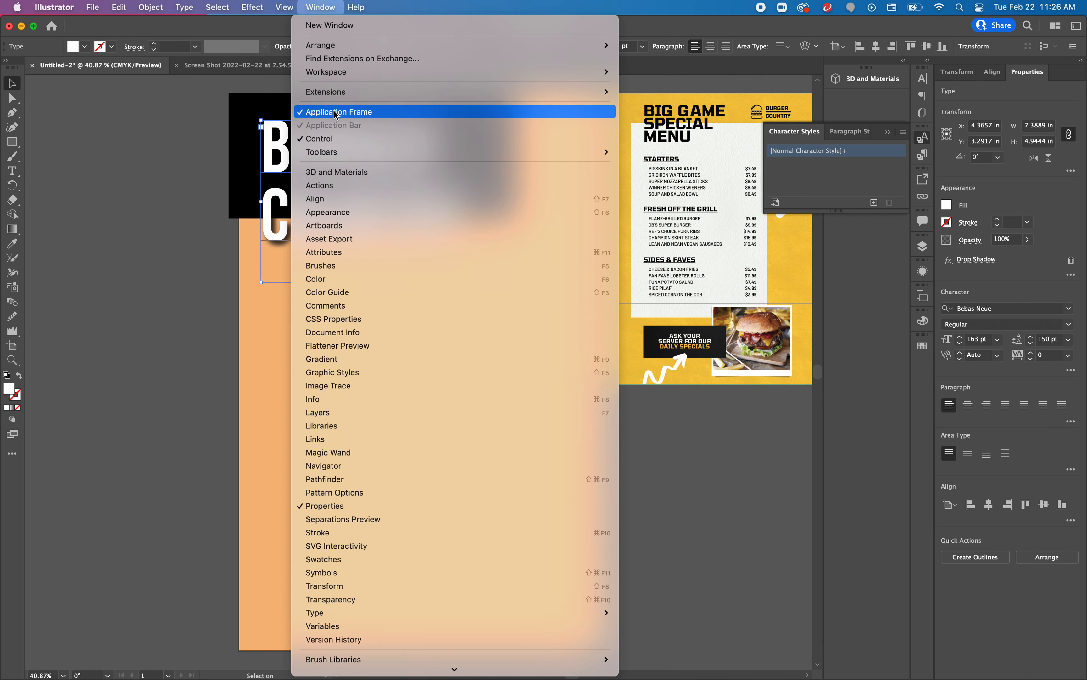
{"action": "left_click", "coordinate": [348, 214]}
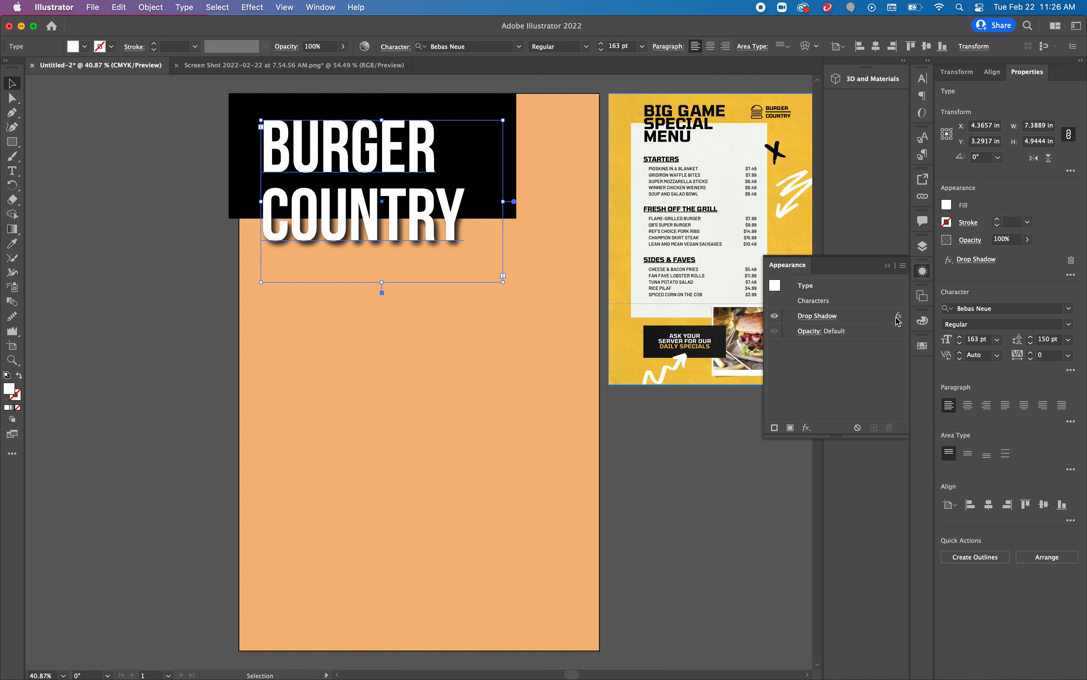
{"action": "left_click", "coordinate": [857, 319]}
{"action": "left_click", "coordinate": [891, 429]}
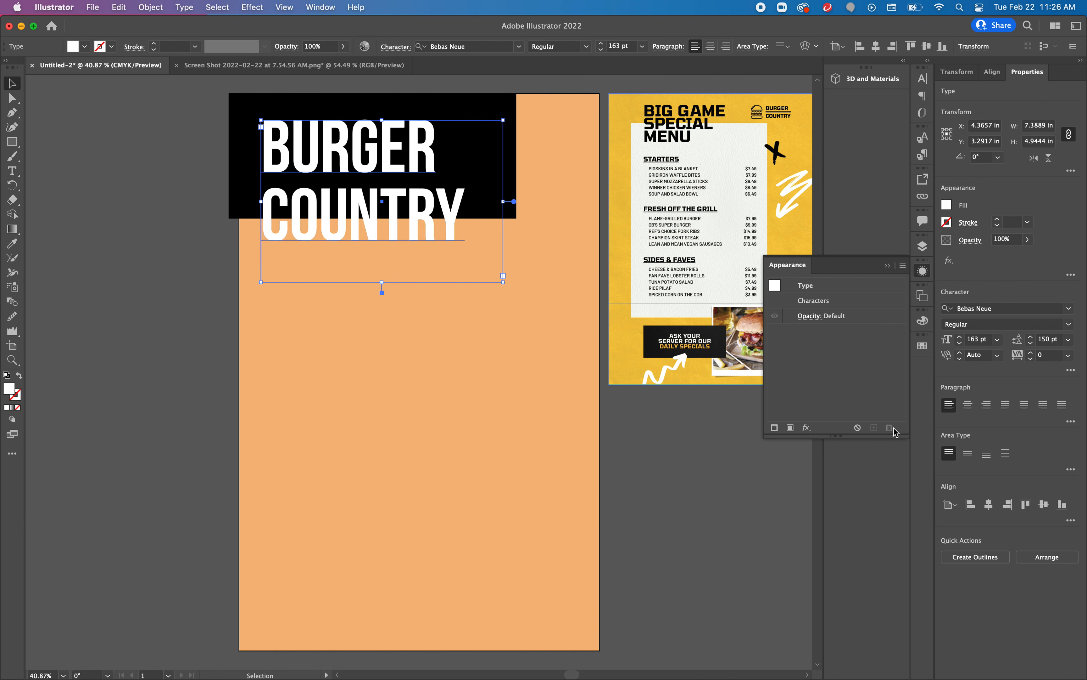
{"action": "key", "text": "super+z"}
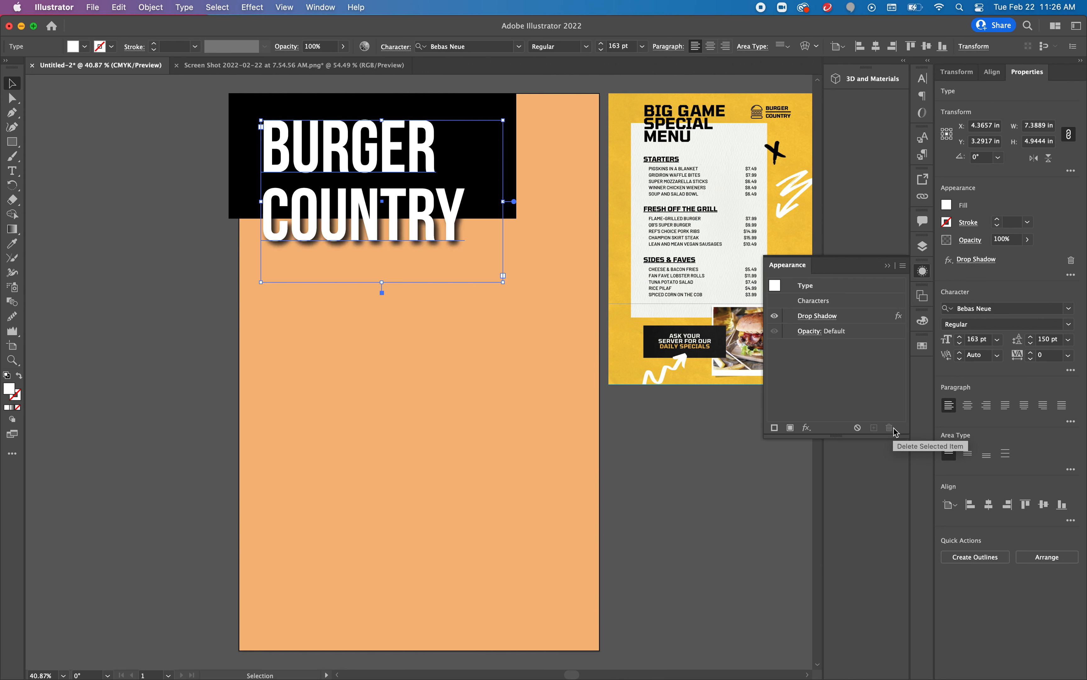
{"action": "left_click", "coordinate": [394, 323]}
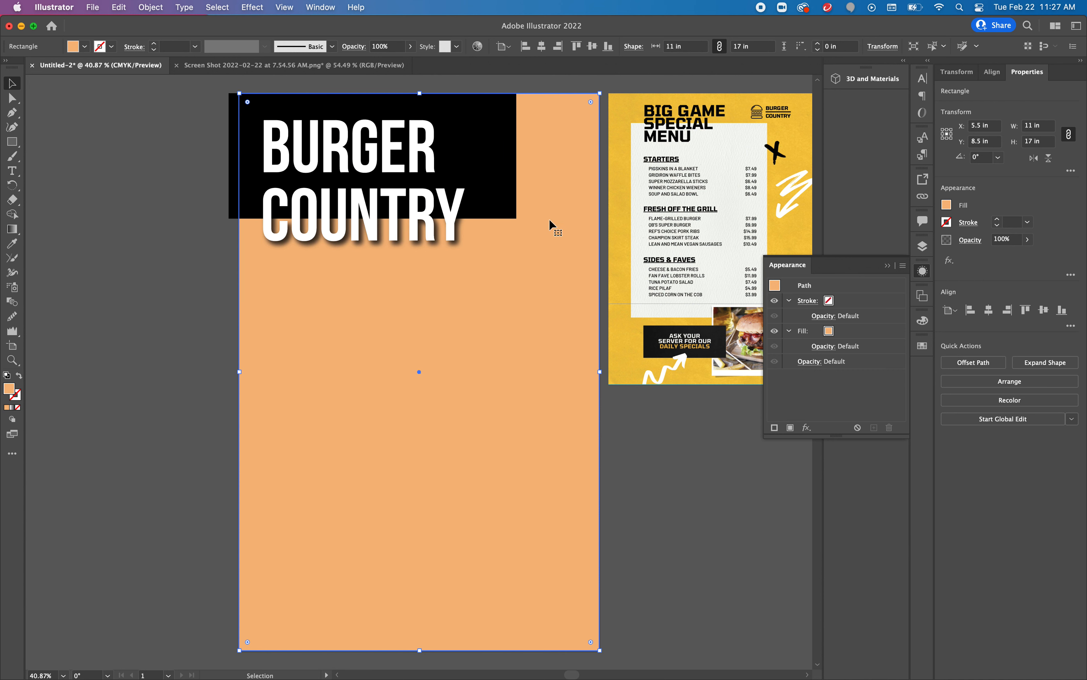
{"action": "left_click", "coordinate": [491, 105]}
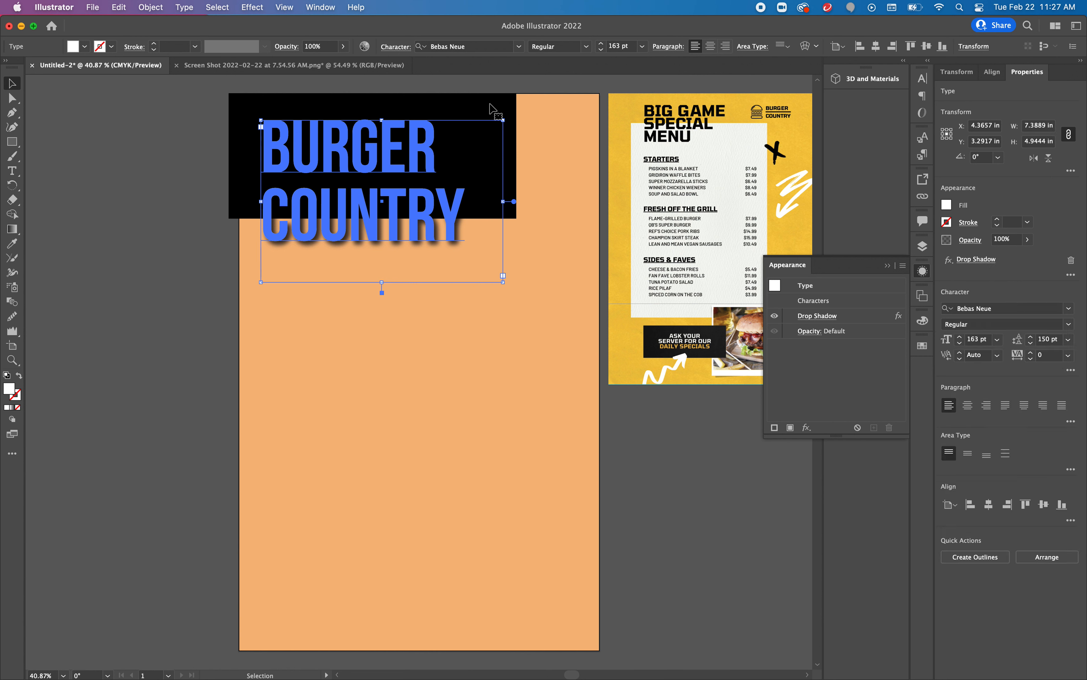
{"action": "left_click", "coordinate": [515, 106]}
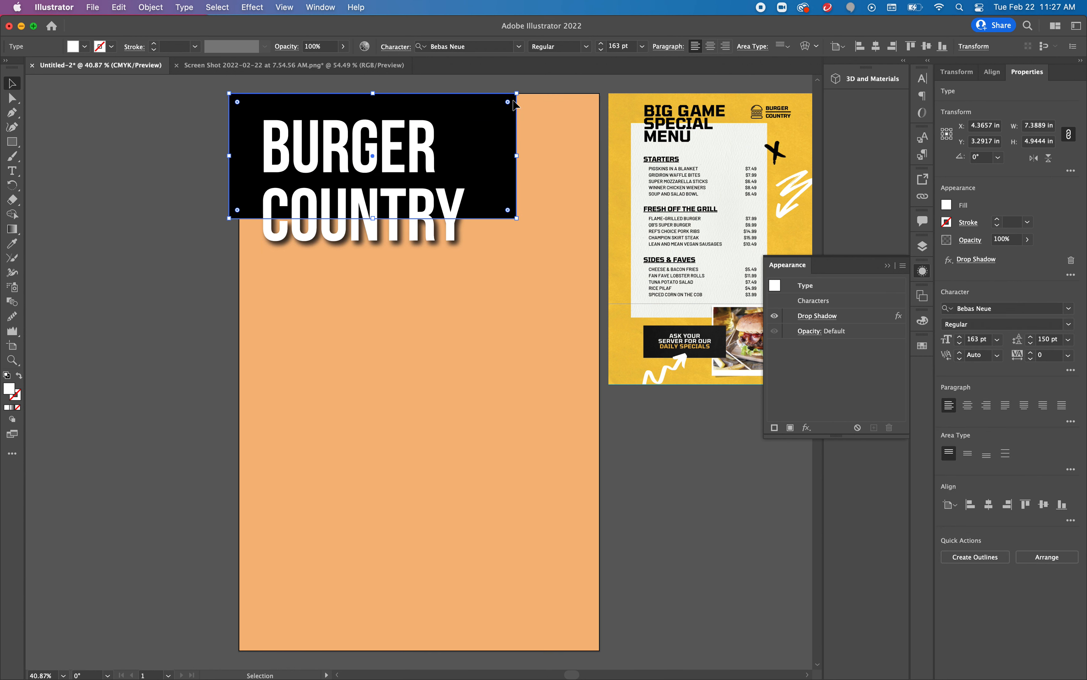
{"action": "left_click", "coordinate": [579, 144]}
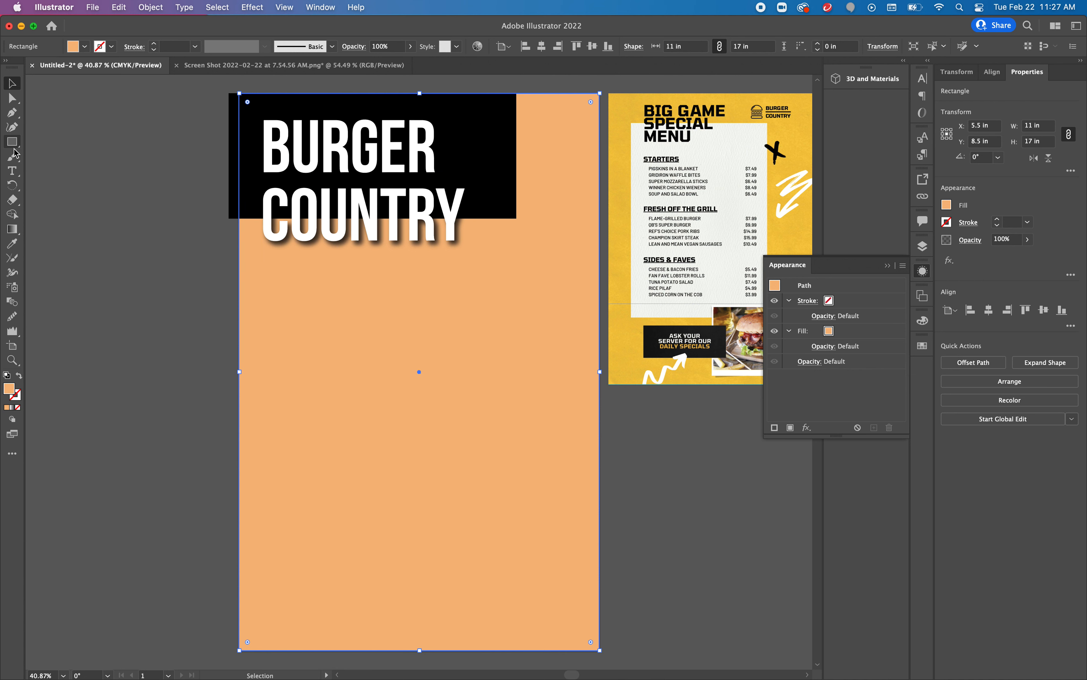
Step: Add a text frame about 5.54 × 0.80 in below the BURGER COUNTRY title, reading STARTERS at 23 pt
{"action": "left_click", "coordinate": [12, 171]}
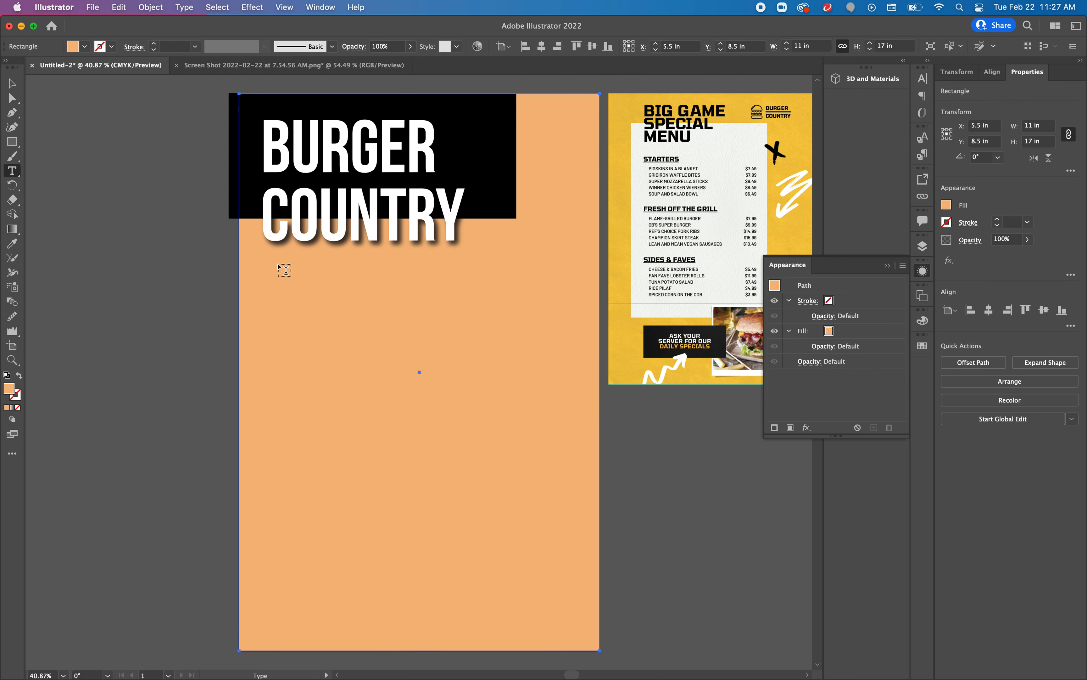
{"action": "left_click_drag", "start_coordinate": [274, 264], "coordinate": [456, 289]}
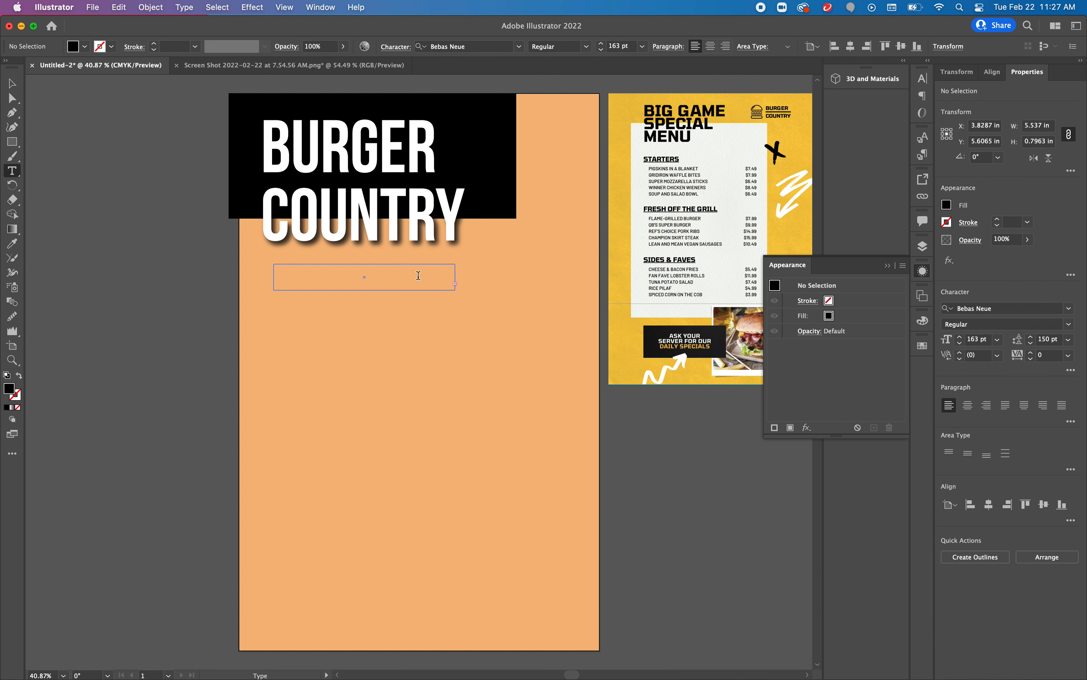
{"action": "left_click", "coordinate": [963, 343]}
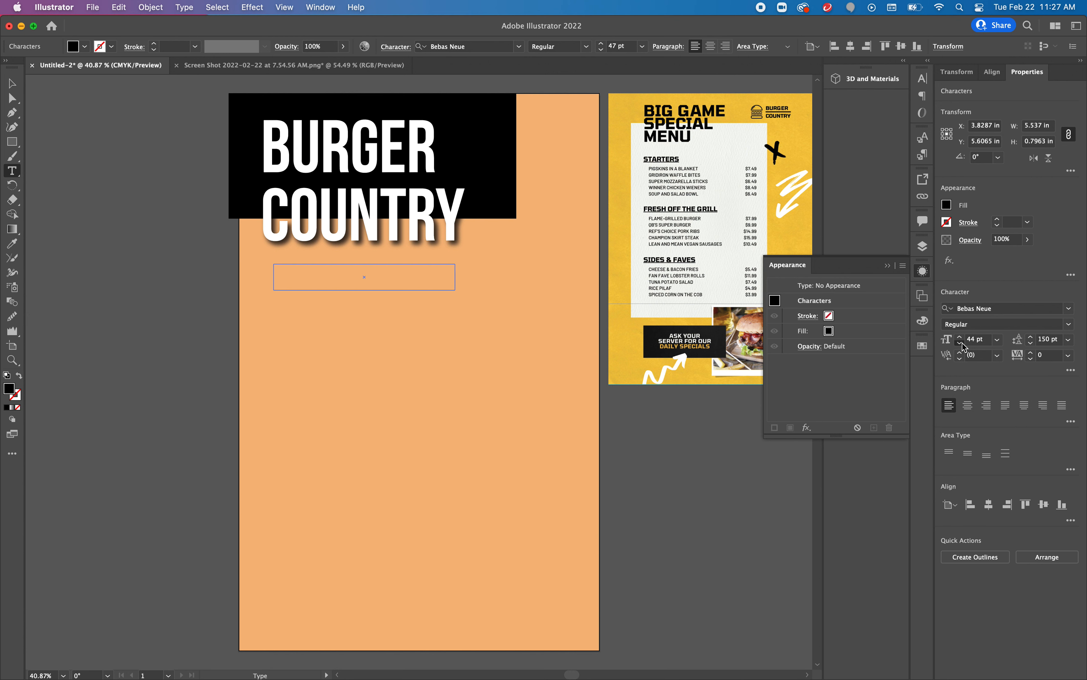
{"action": "left_click", "coordinate": [963, 343]}
{"action": "left_click", "coordinate": [428, 273]}
Step: Set the STARTERS text to 56 pt and change its font to Autography
{"action": "key", "text": "super+a"}
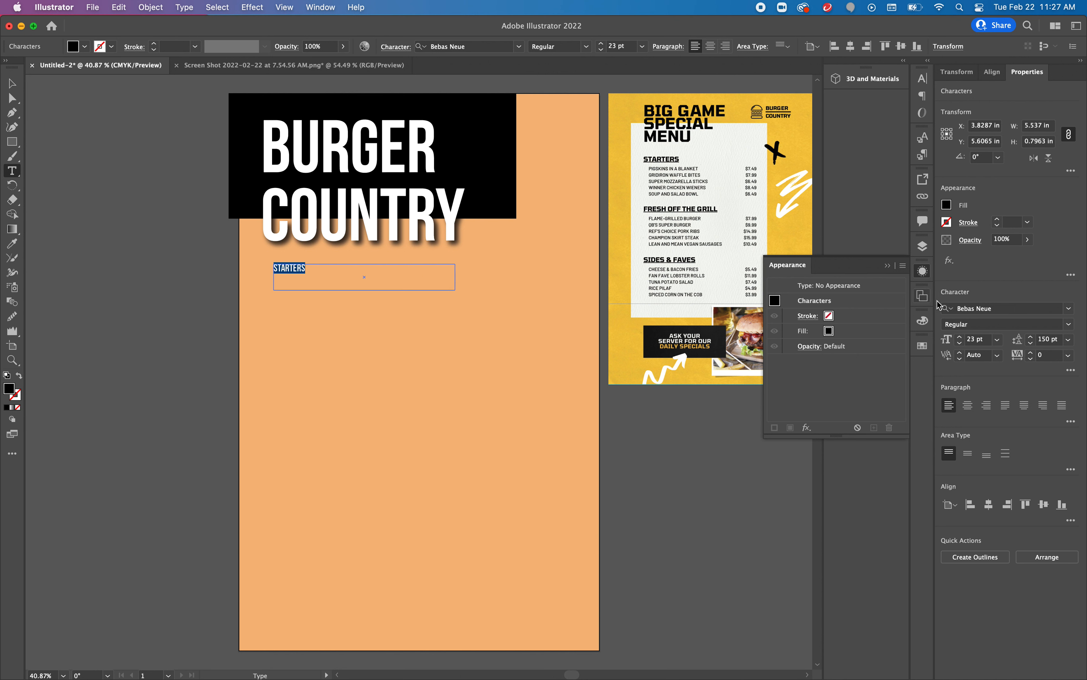
{"action": "left_click_drag", "start_coordinate": [961, 341], "coordinate": [961, 341]}
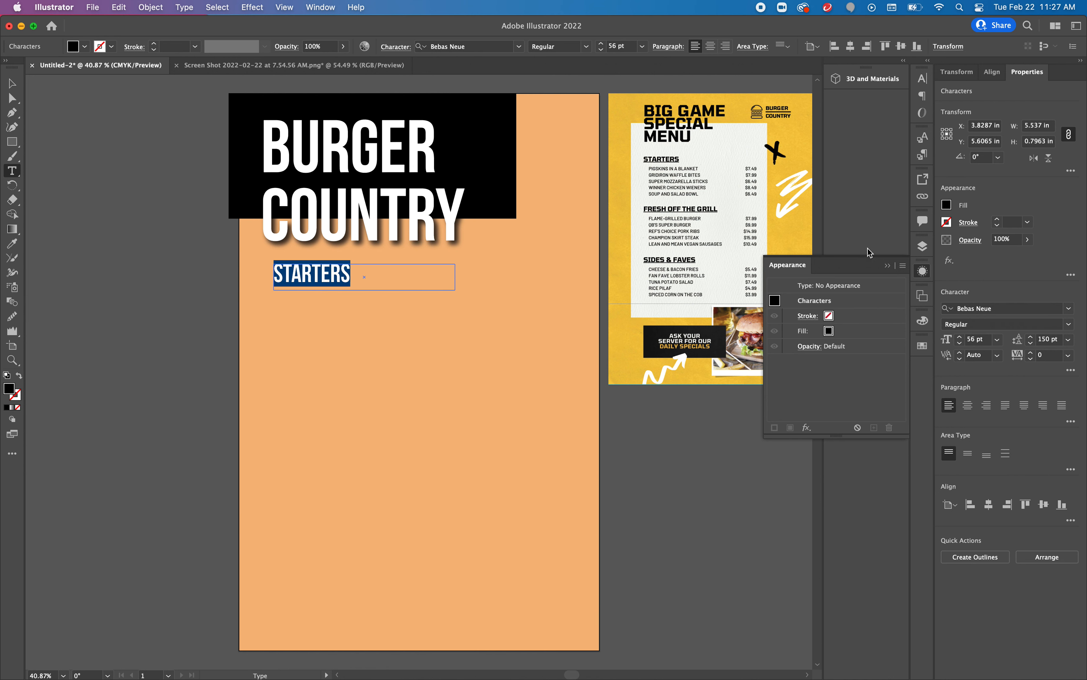
{"action": "left_click", "coordinate": [1069, 308]}
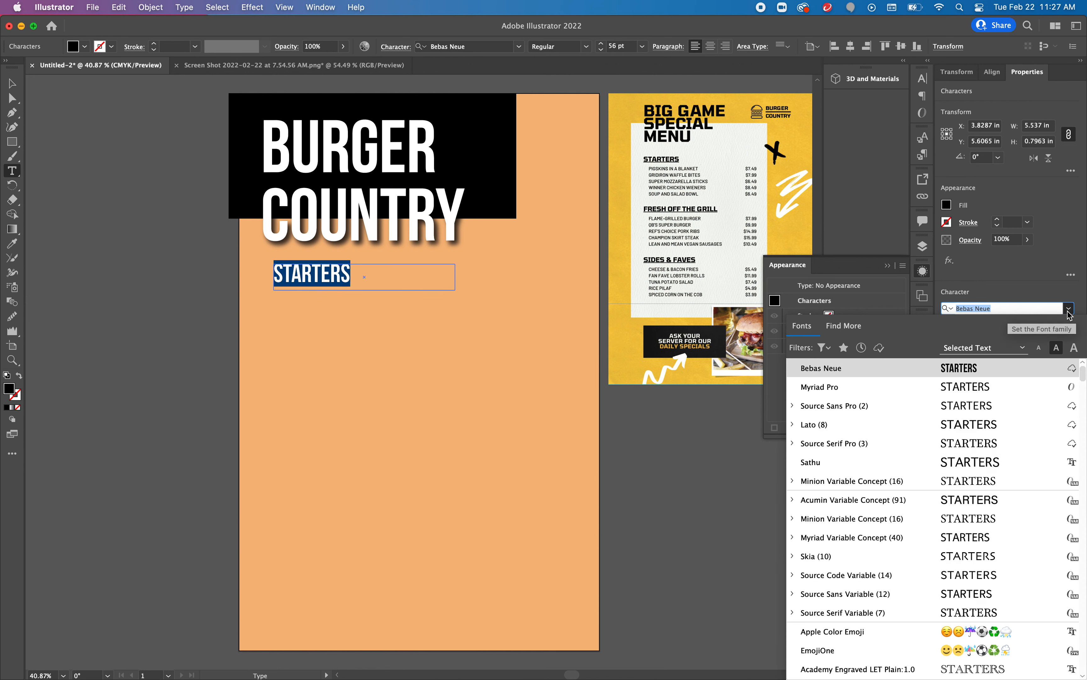
{"action": "scroll", "coordinate": [991, 425], "scroll_direction": "down", "scroll_amount": 1}
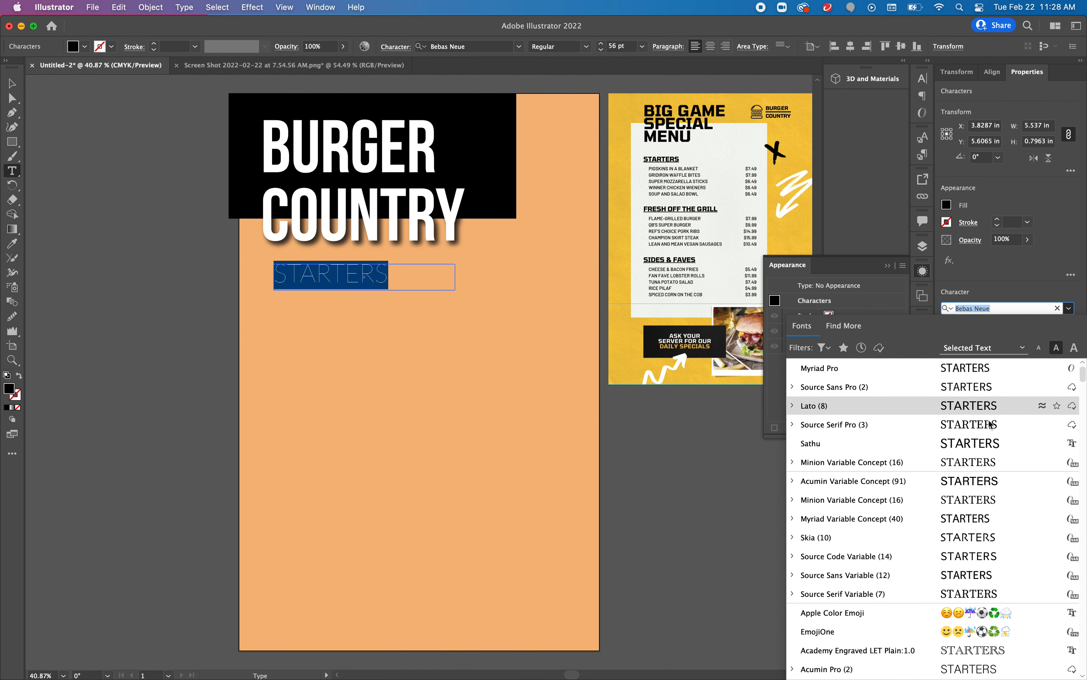
{"action": "scroll", "coordinate": [991, 425], "scroll_direction": "down", "scroll_amount": 5}
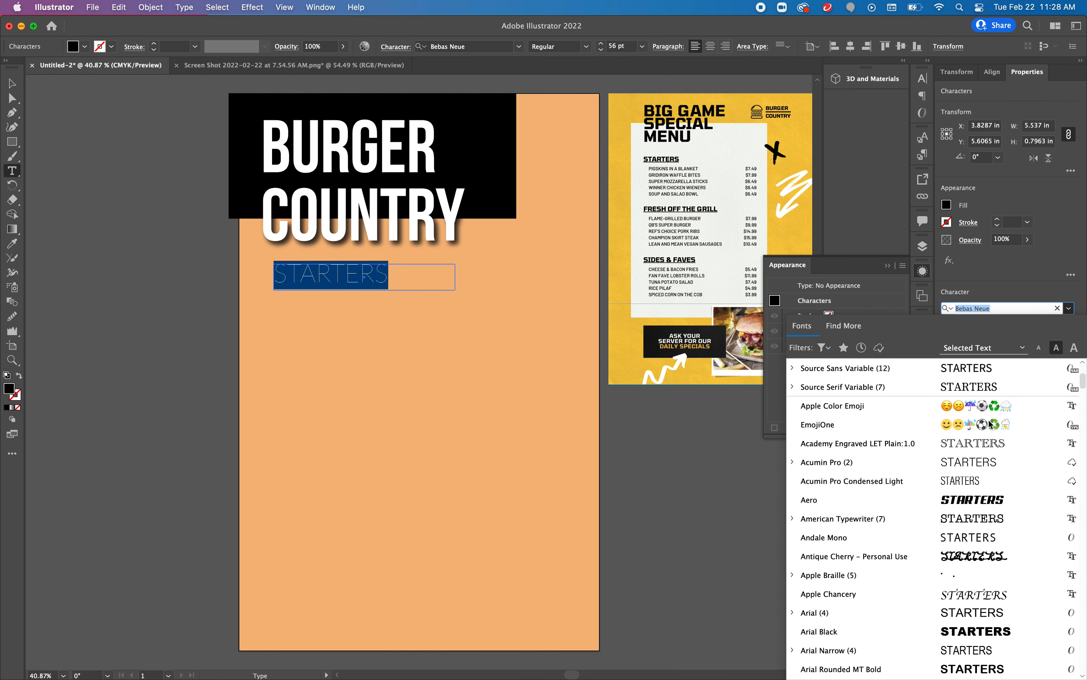
{"action": "scroll", "coordinate": [991, 424], "scroll_direction": "down", "scroll_amount": 5}
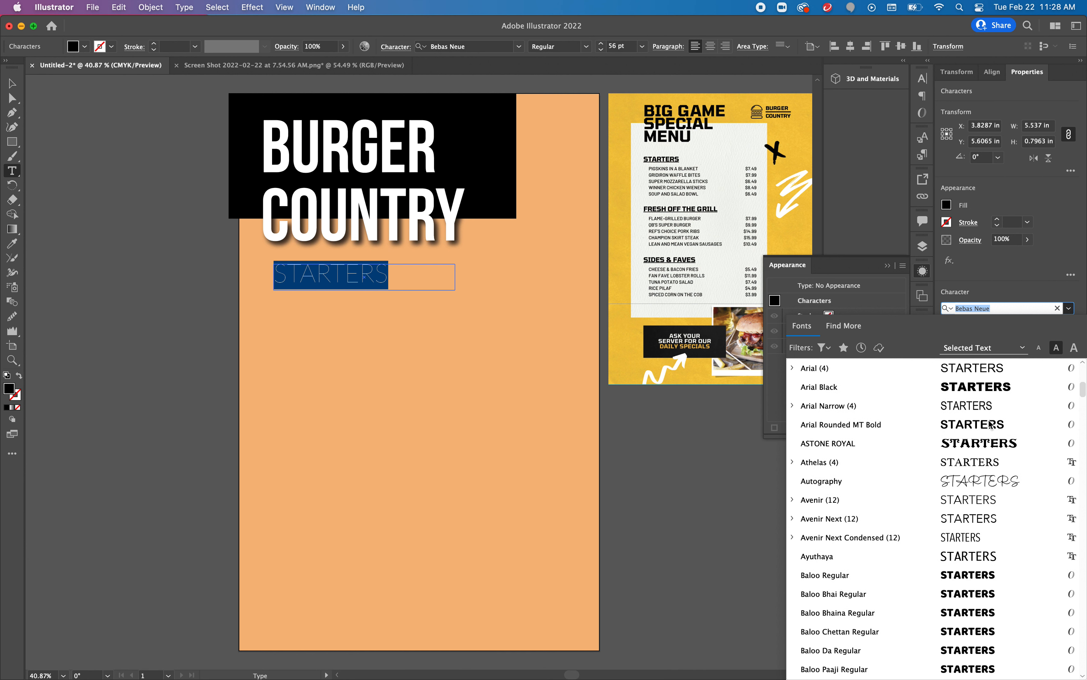
{"action": "left_click", "coordinate": [994, 485]}
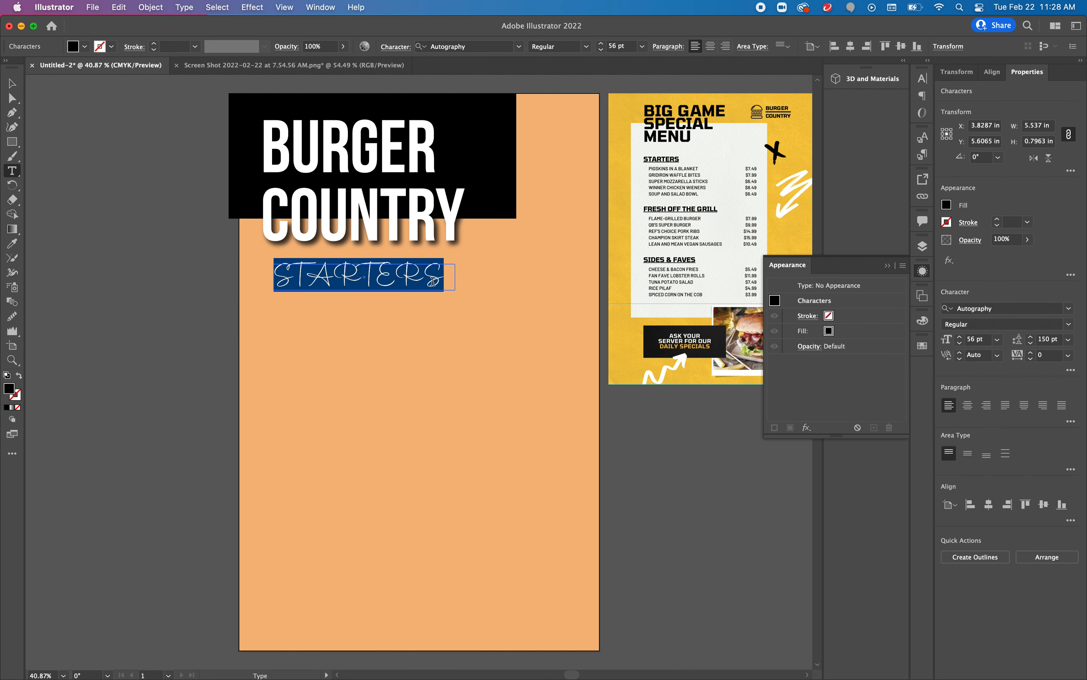
Step: Replace the all-caps STARTERS heading with the mixed-case text Starters
{"action": "type", "text": "Star"}
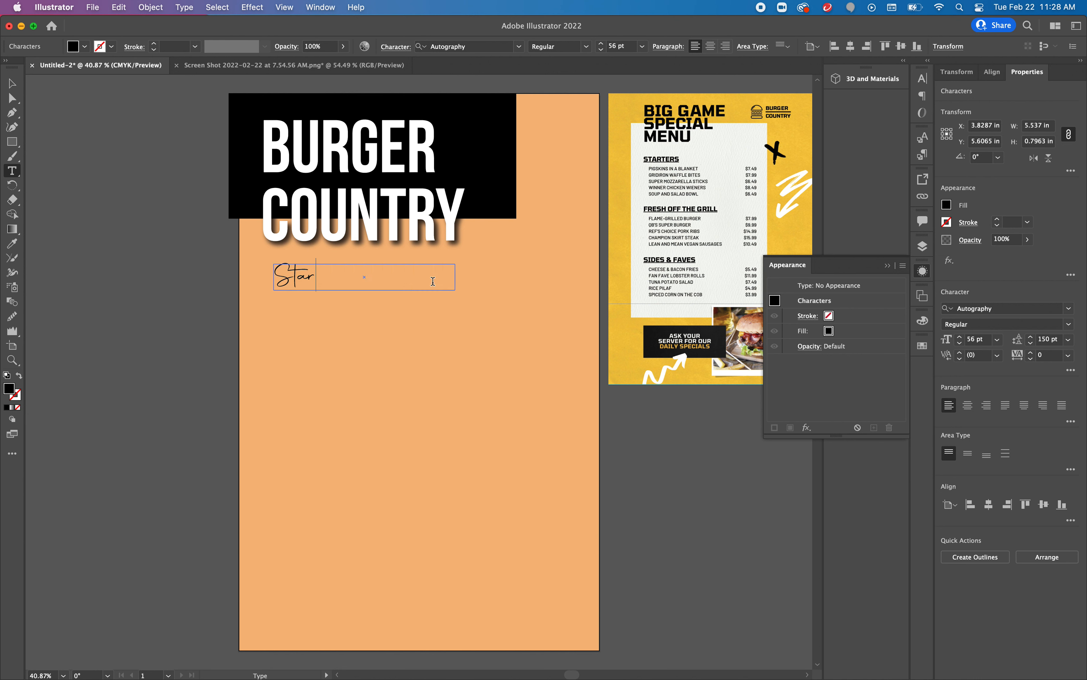
{"action": "type", "text": "ters"}
{"action": "left_click", "coordinate": [11, 80]}
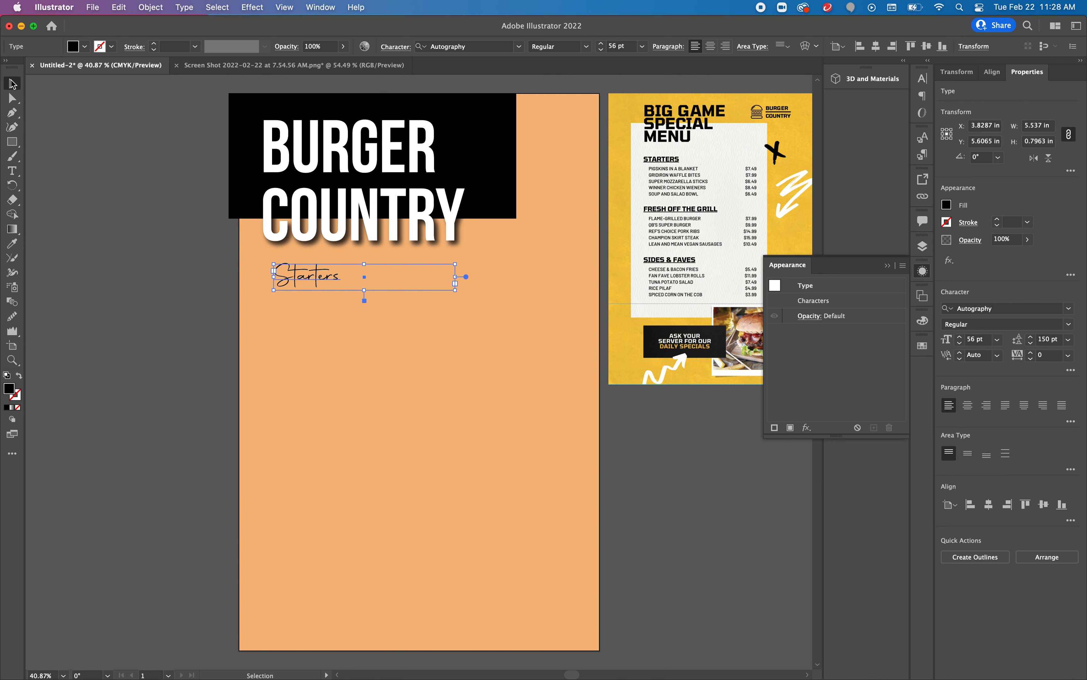
Step: Increase the font size of the Starters heading to 80 pt
{"action": "left_click", "coordinate": [960, 337]}
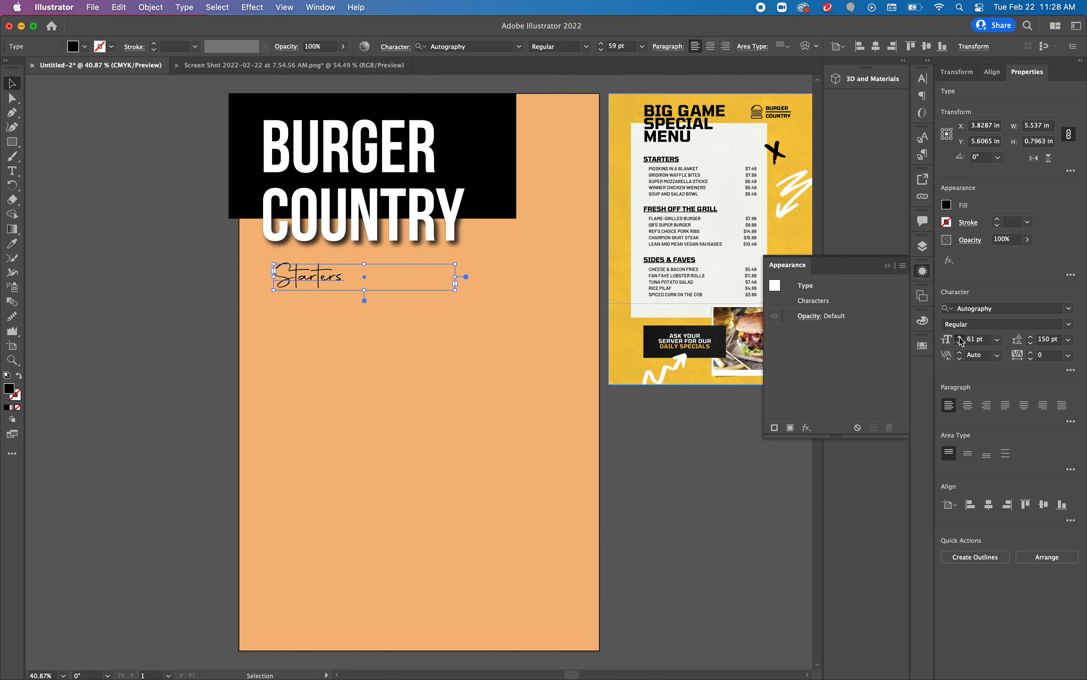
{"action": "left_click", "coordinate": [960, 337]}
{"action": "left_click", "coordinate": [959, 338]}
{"action": "left_click", "coordinate": [959, 338]}
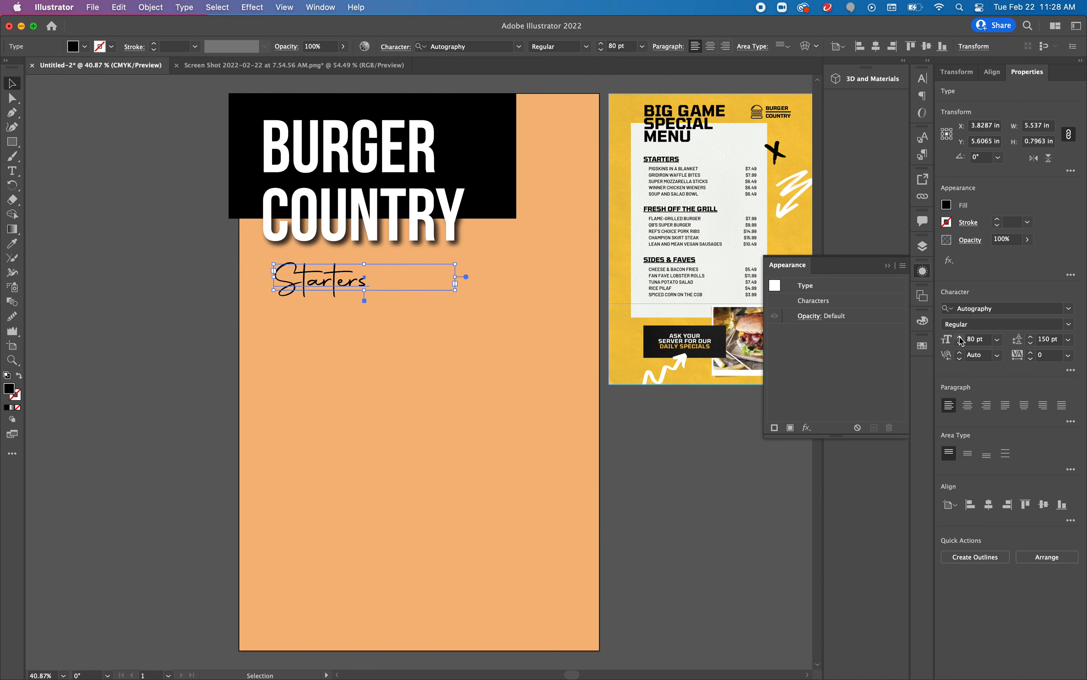
Step: Increase the Starters heading to 84 pt and move it up to line up with the left edge of the BURGER COUNTRY title
{"action": "left_click", "coordinate": [960, 338]}
{"action": "left_click", "coordinate": [960, 338]}
{"action": "left_click", "coordinate": [960, 338]}
{"action": "left_click", "coordinate": [960, 338]}
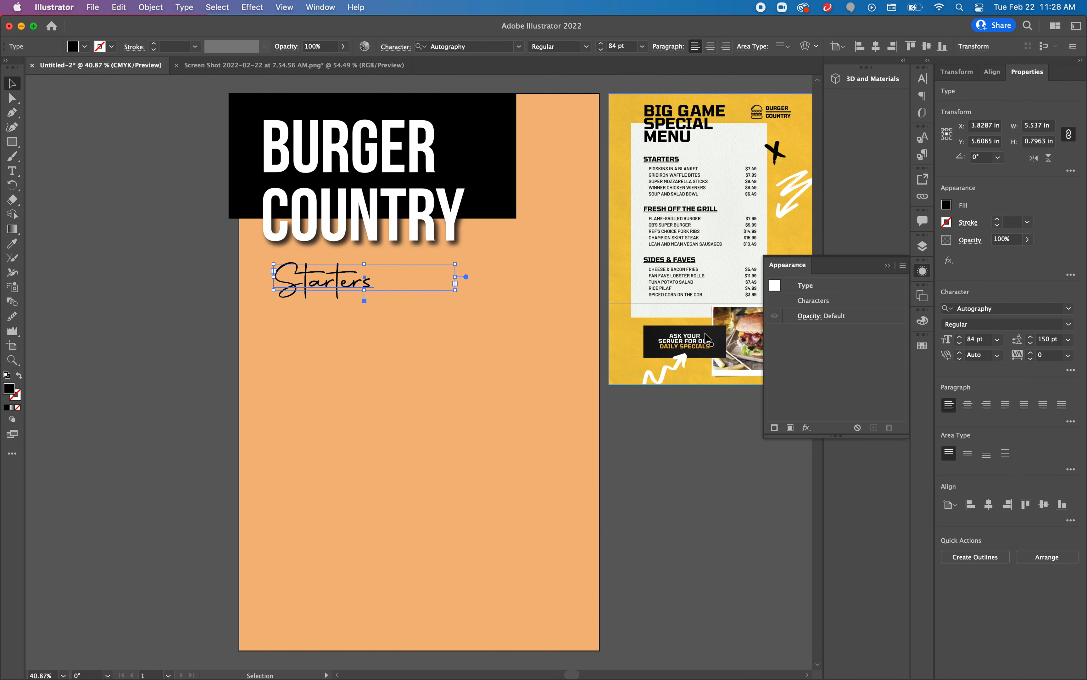
{"action": "left_click_drag", "start_coordinate": [352, 283], "coordinate": [344, 275]}
{"action": "left_click", "coordinate": [224, 336]}
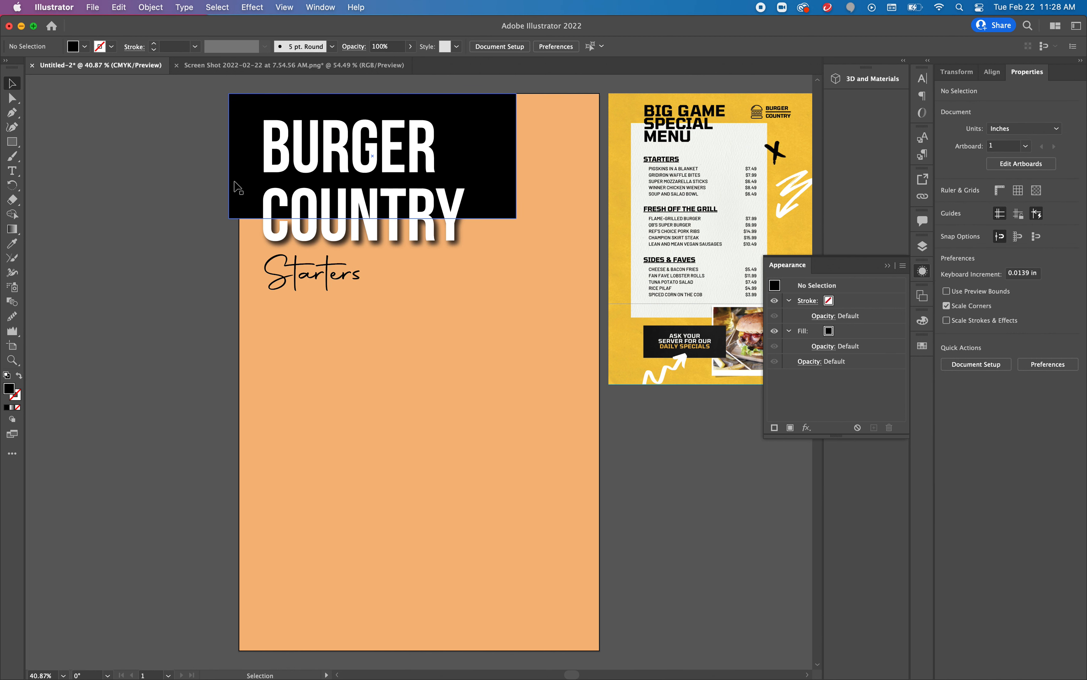
Step: Copy the black title rectangle down over the Starters heading and resize the copy to about 4.19 × 1.00 in
{"action": "left_click", "coordinate": [243, 188]}
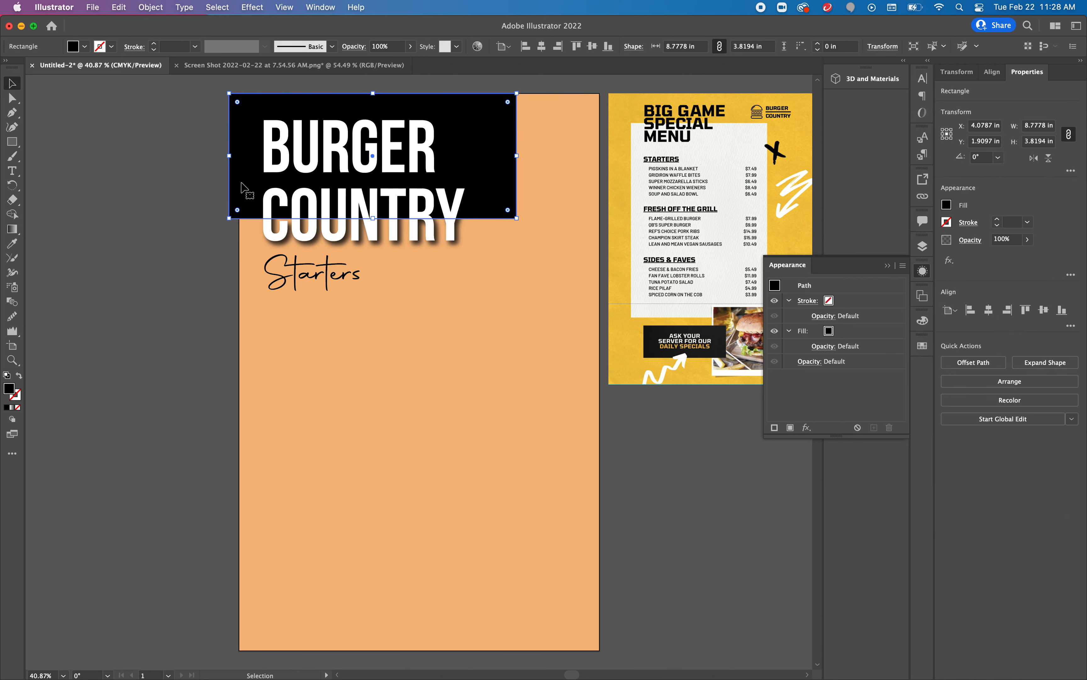
{"action": "left_click_drag", "start_coordinate": [243, 189], "coordinate": [252, 341]}
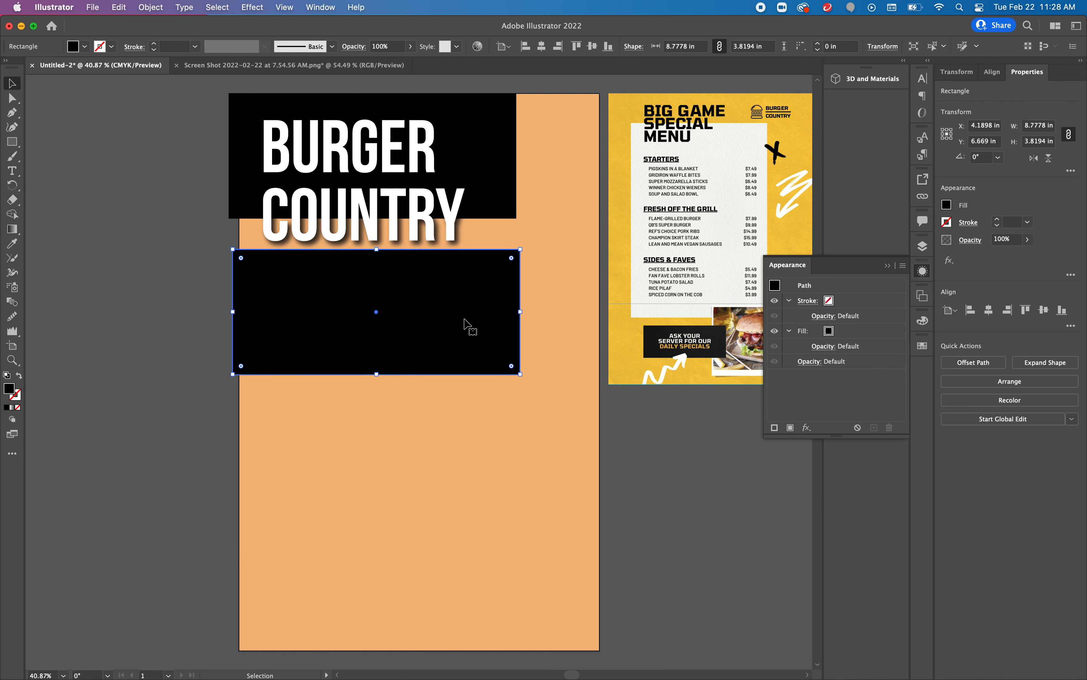
{"action": "key", "text": "Left"}
{"action": "key", "text": "Left"}
{"action": "key", "text": "Left"}
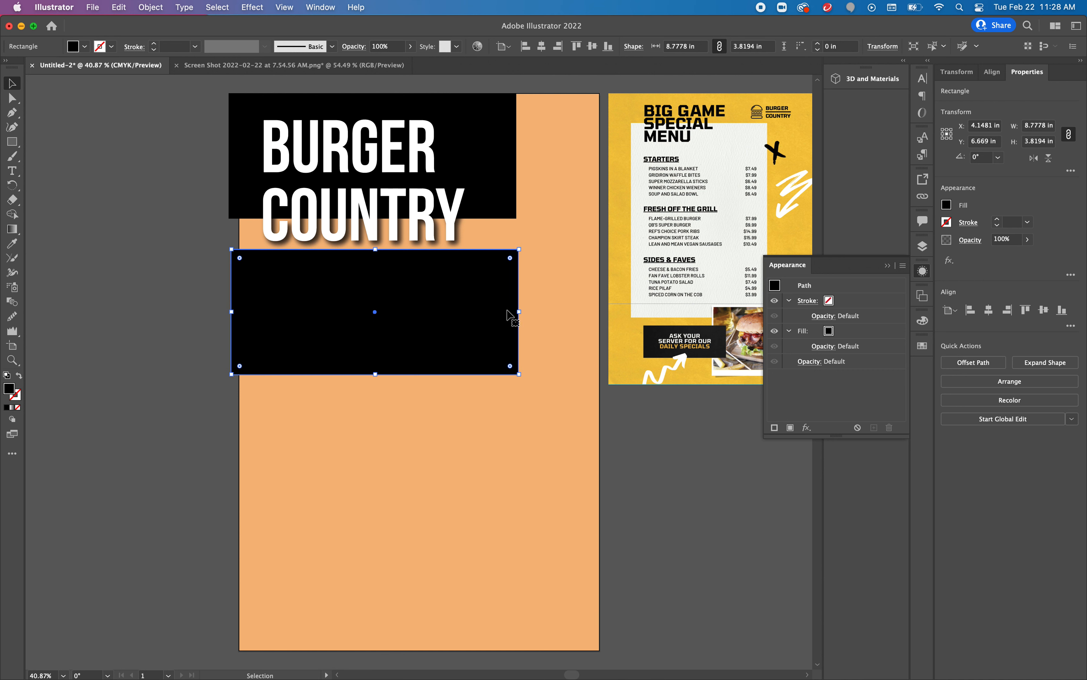
{"action": "left_click_drag", "start_coordinate": [522, 311], "coordinate": [369, 311]}
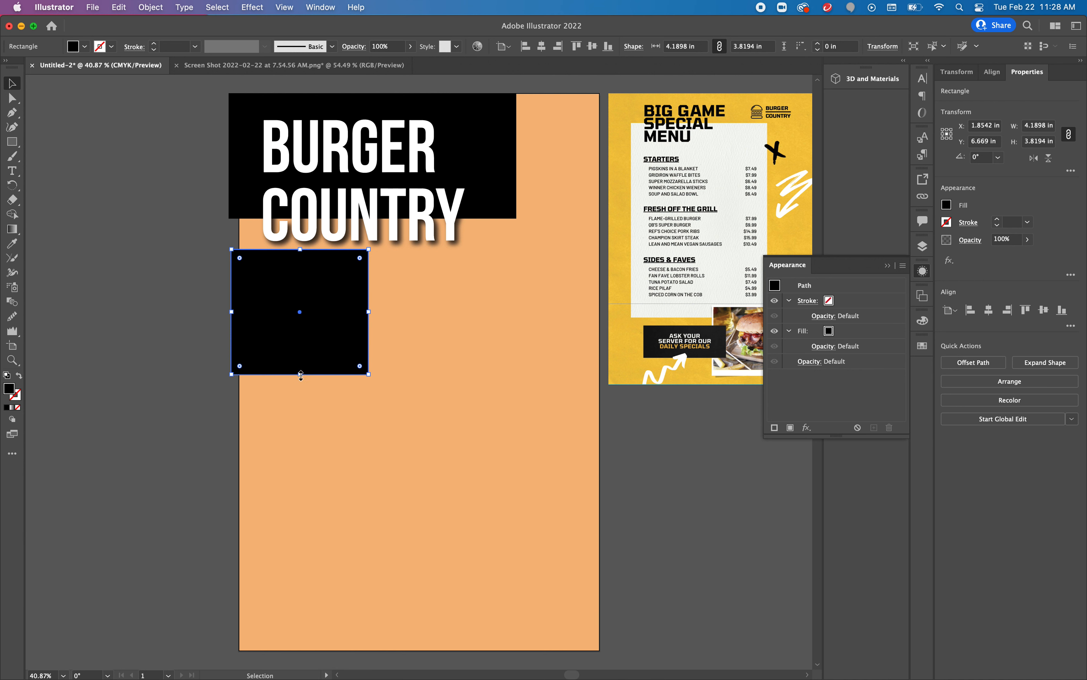
{"action": "left_click_drag", "start_coordinate": [299, 374], "coordinate": [304, 284]}
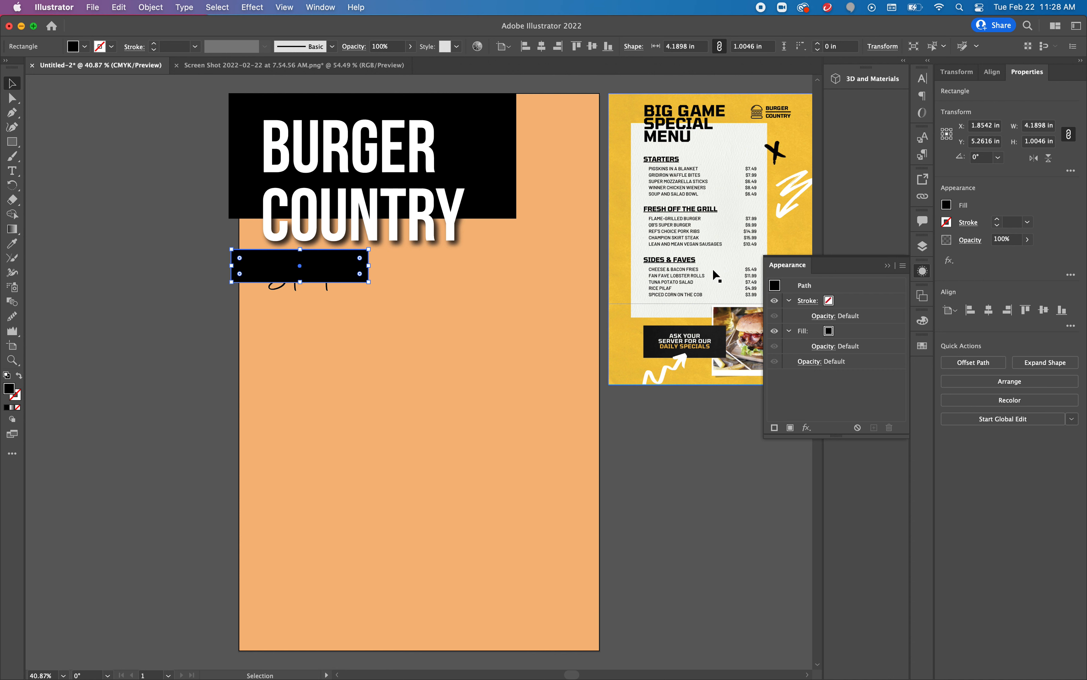
Step: Change the fill of the Starters heading text to white
{"action": "left_click", "coordinate": [276, 287]}
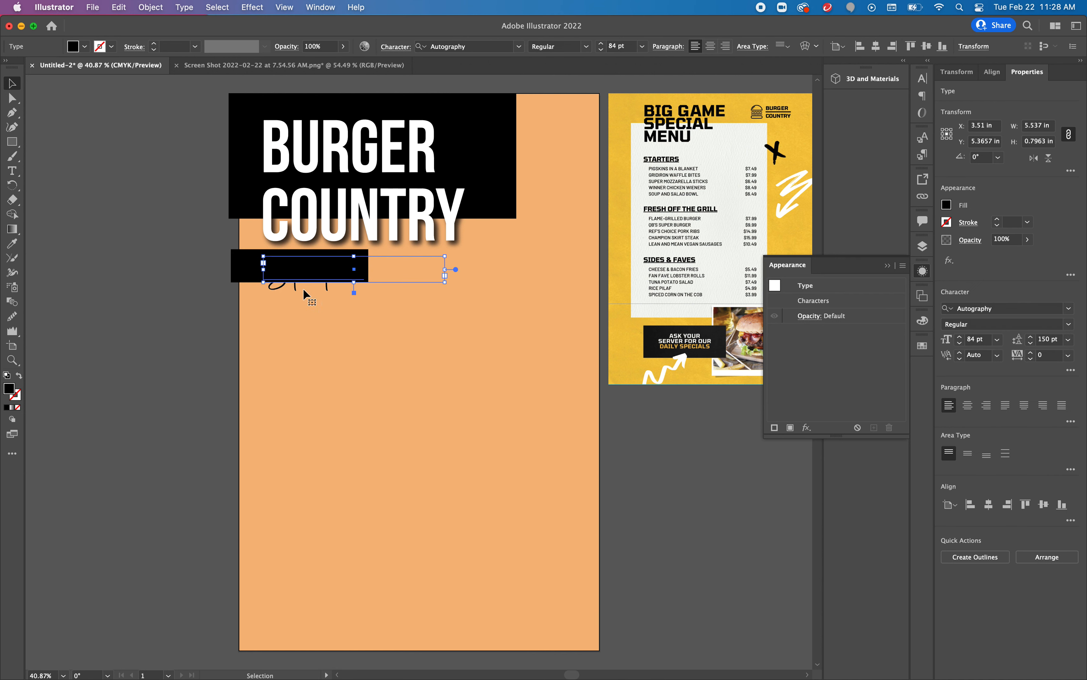
{"action": "left_click", "coordinate": [947, 206]}
{"action": "left_click", "coordinate": [832, 247]}
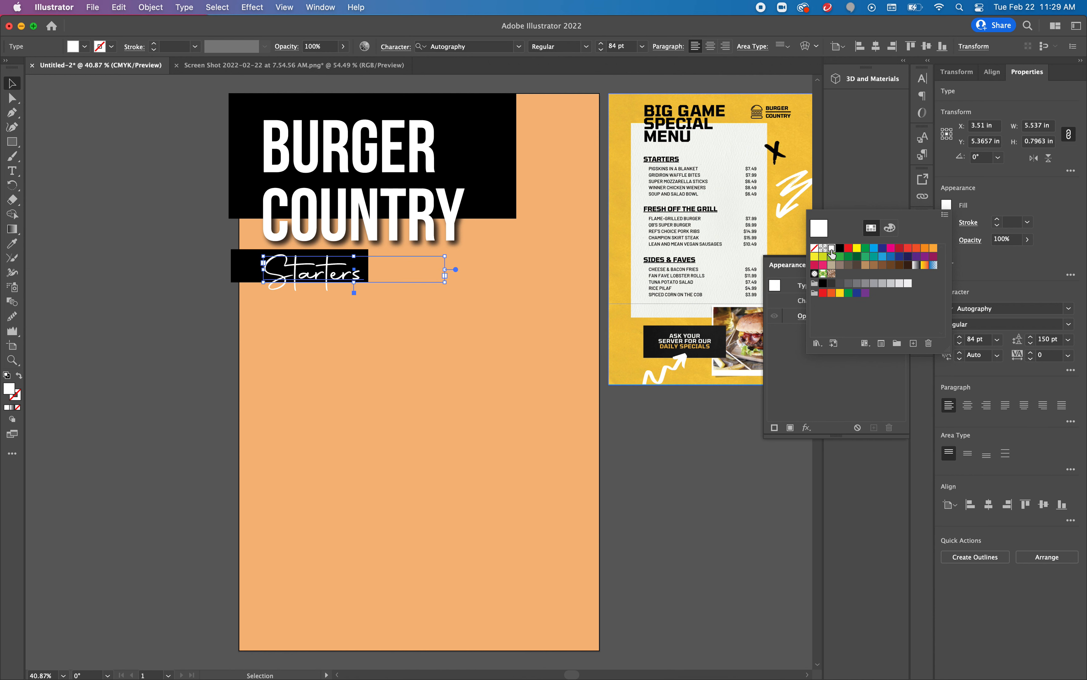
{"action": "left_click", "coordinate": [470, 324]}
{"action": "left_click", "coordinate": [331, 366]}
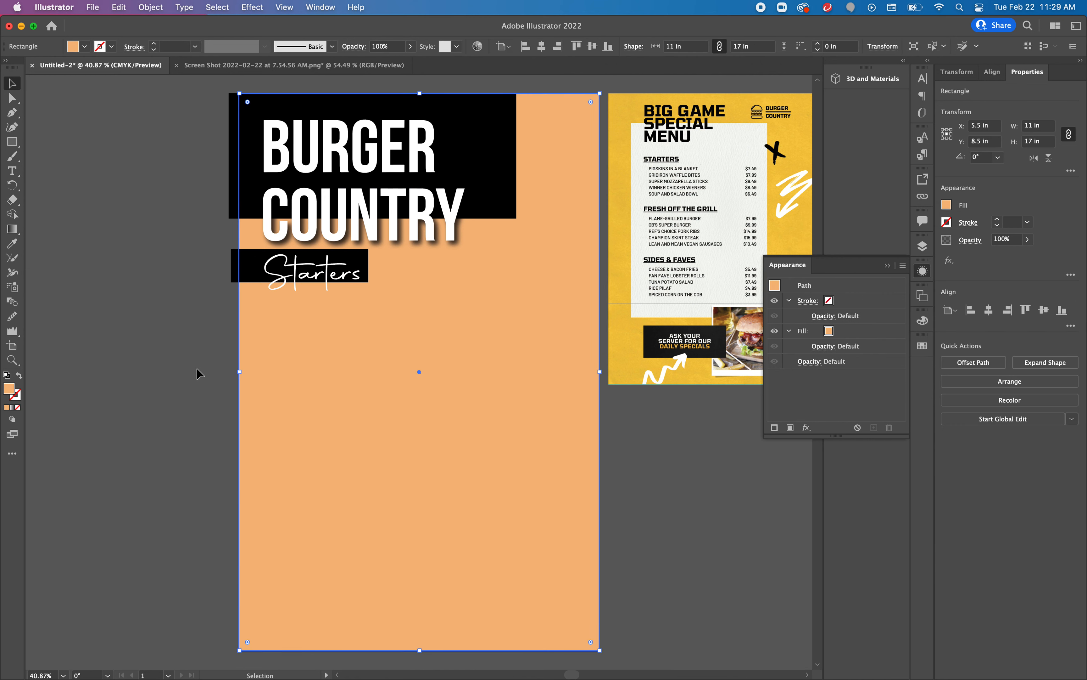
{"action": "left_click", "coordinate": [196, 368]}
Step: Group the Starters heading with its black bar and nudge the group down to about Y 5.72 in
{"action": "left_click", "coordinate": [245, 277]}
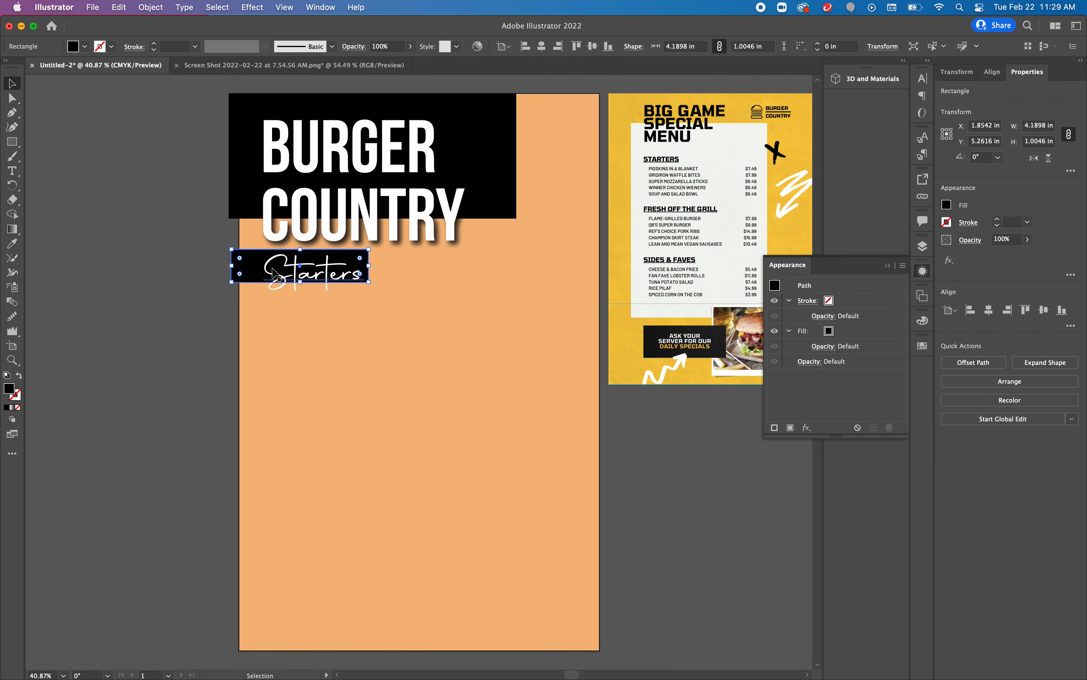
{"action": "left_click", "coordinate": [283, 279], "text": "shift"}
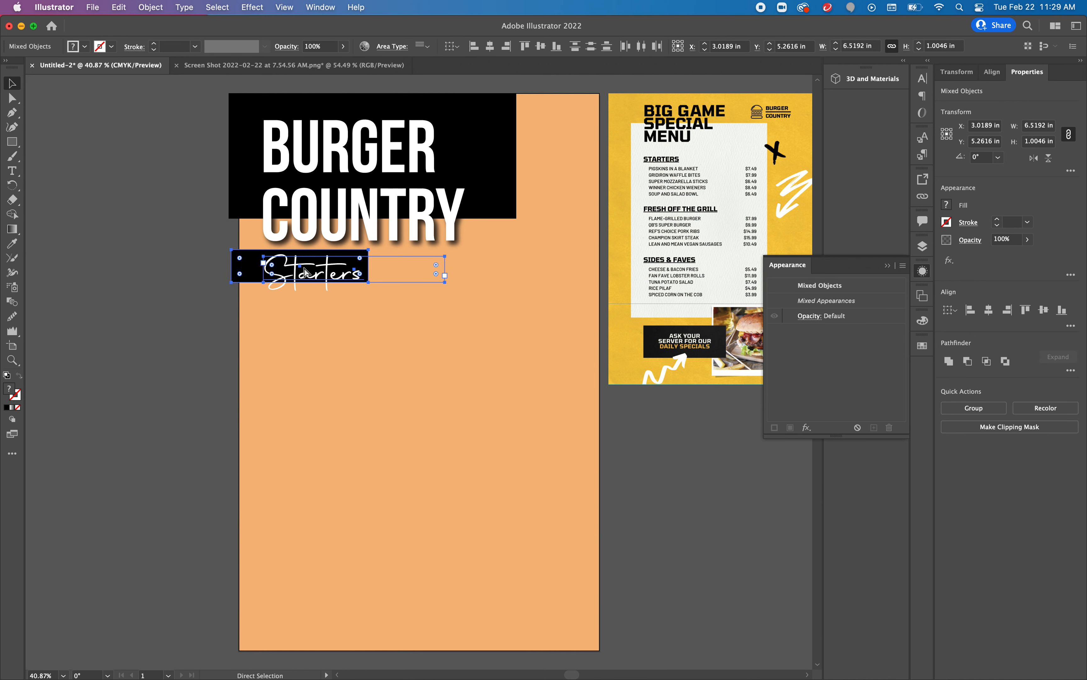
{"action": "key", "text": "super+g"}
{"action": "key", "text": "Down"}
{"action": "key", "text": "Down"}
{"action": "key", "text": "Down"}
{"action": "key", "text": "Down"}
{"action": "key", "text": "Down"}
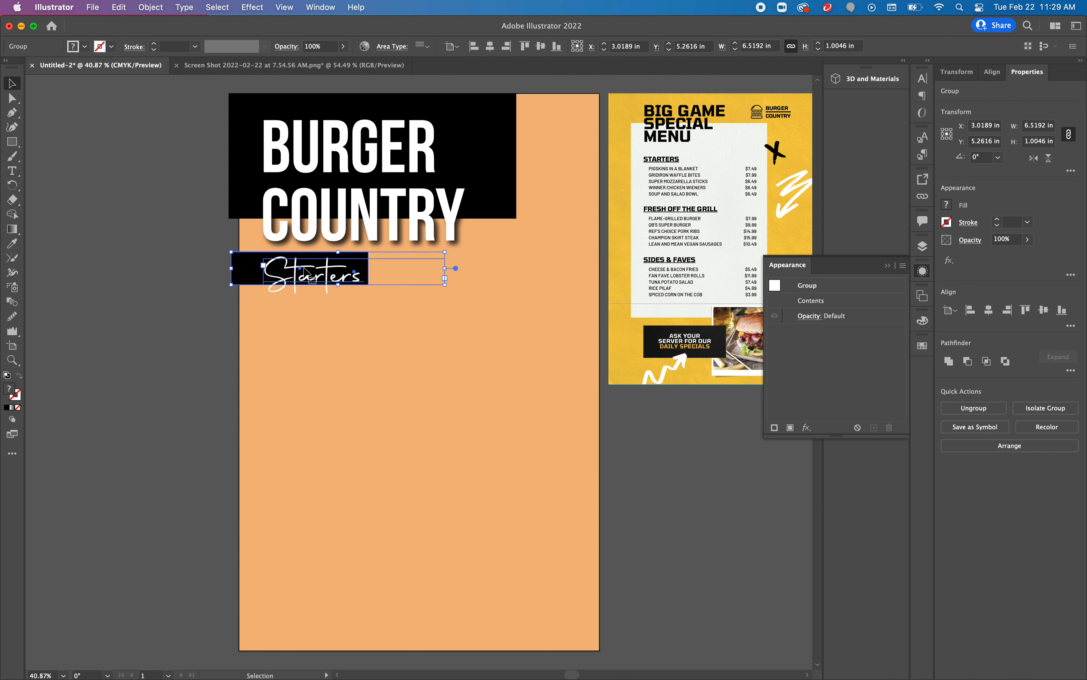
{"action": "key", "text": "Down"}
{"action": "key", "text": "Down"}
{"action": "key", "text": "Down"}
{"action": "key", "text": "Down"}
{"action": "key", "text": "Down"}
{"action": "key", "text": "Down"}
{"action": "key", "text": "Down"}
{"action": "key", "text": "Down"}
{"action": "key", "text": "Down"}
{"action": "key", "text": "Down"}
{"action": "key", "text": "Down"}
{"action": "key", "text": "Down"}
{"action": "key", "text": "Down"}
{"action": "key", "text": "Down"}
{"action": "key", "text": "Down"}
{"action": "key", "text": "Down"}
{"action": "key", "text": "Down"}
{"action": "key", "text": "Down"}
{"action": "key", "text": "Down"}
{"action": "key", "text": "Down"}
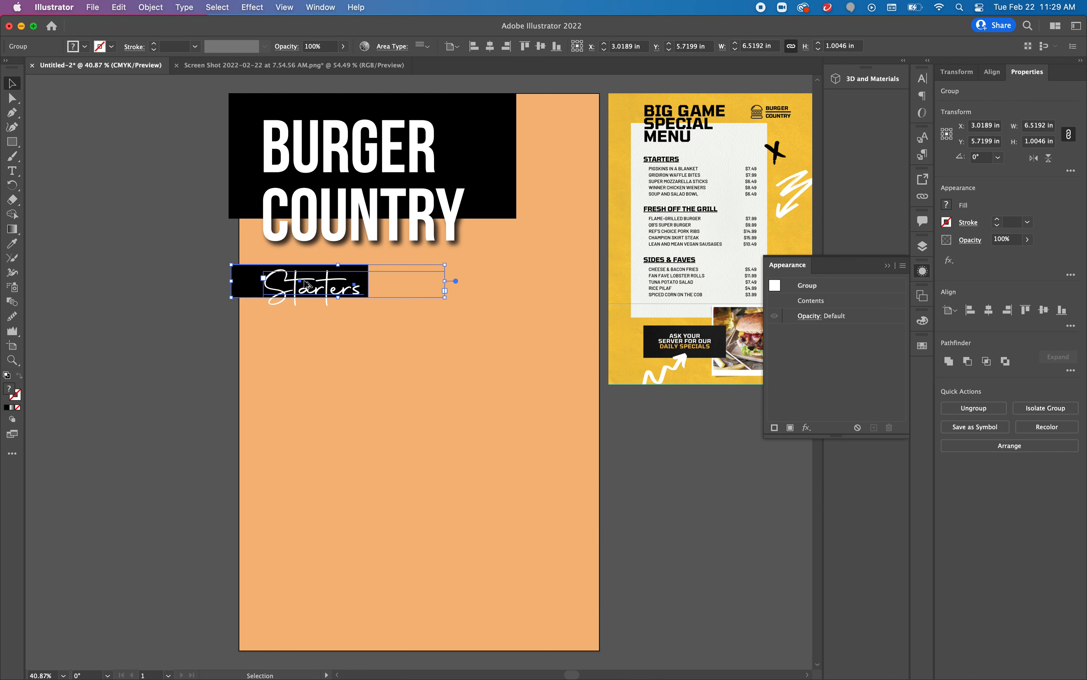
Step: Duplicate the Starters group further down the page at about Y 10.15 in and change the copy's text to Grill
{"action": "left_click_drag", "start_coordinate": [305, 288], "coordinate": [309, 431]}
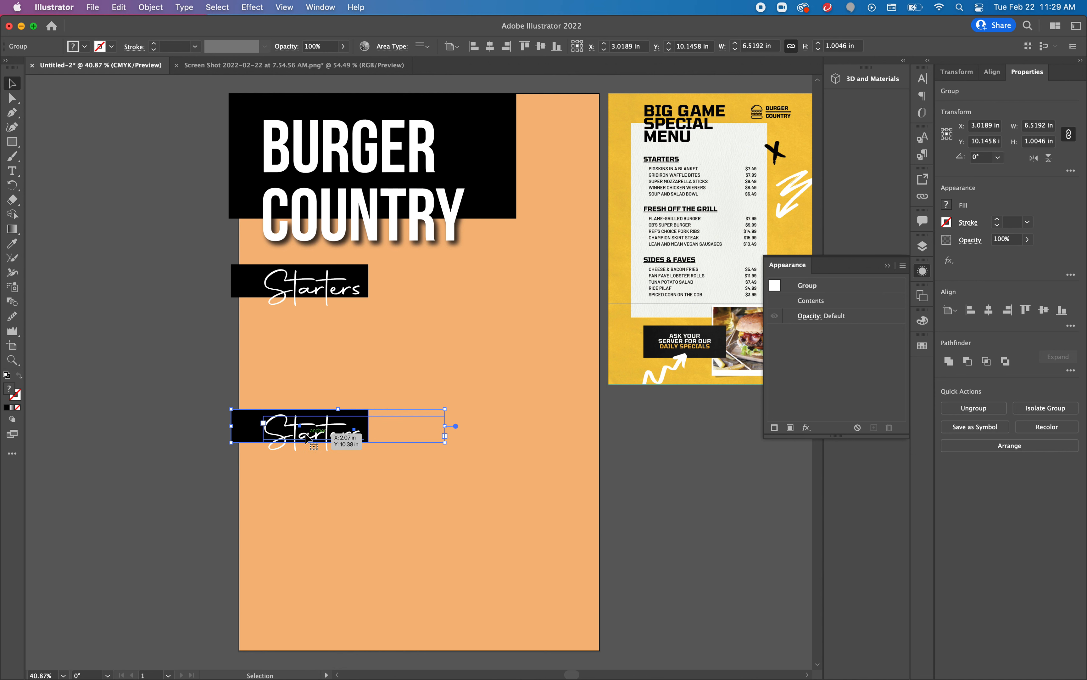
{"action": "left_click", "coordinate": [222, 370]}
{"action": "double_click", "coordinate": [299, 438]}
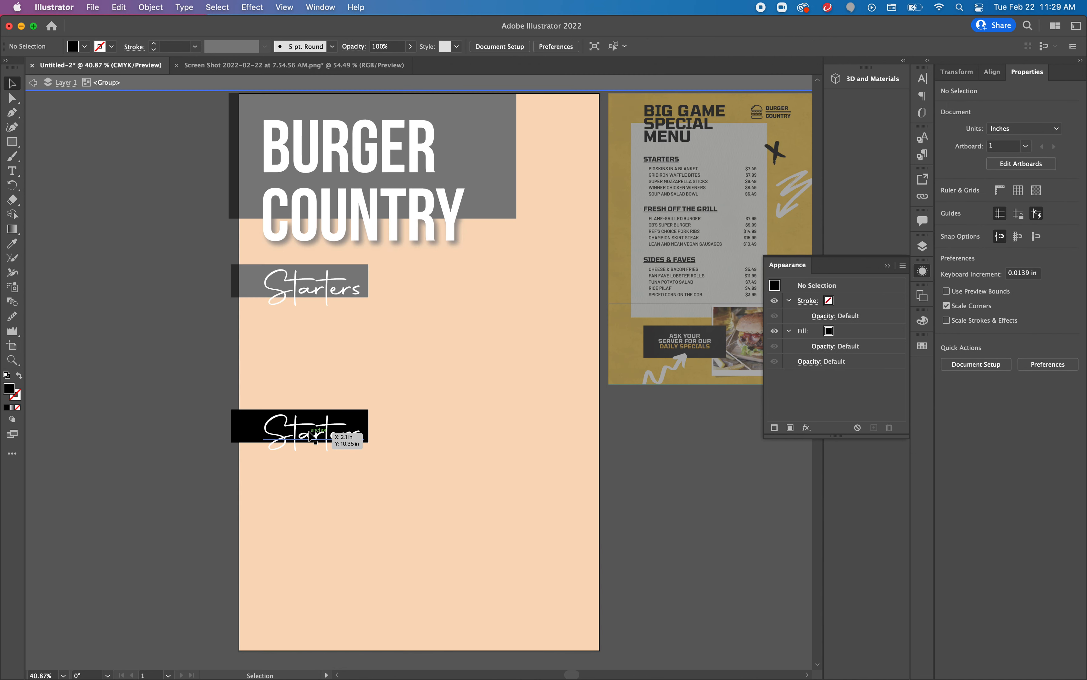
{"action": "left_click", "coordinate": [291, 433]}
{"action": "double_click", "coordinate": [291, 433]}
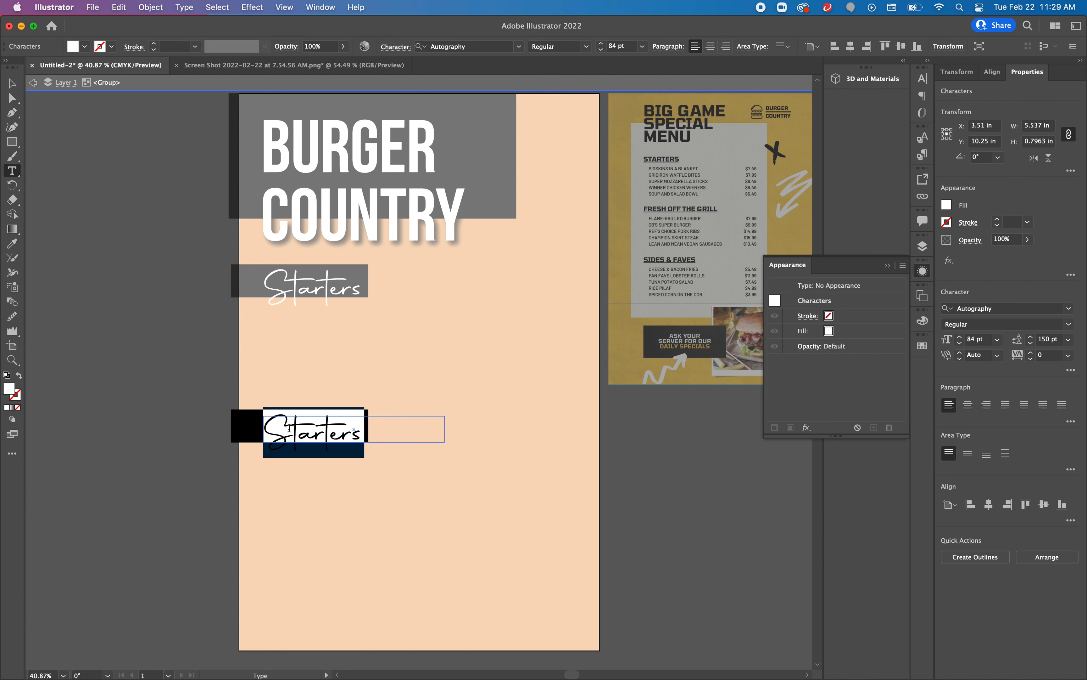
{"action": "type", "text": "grill"}
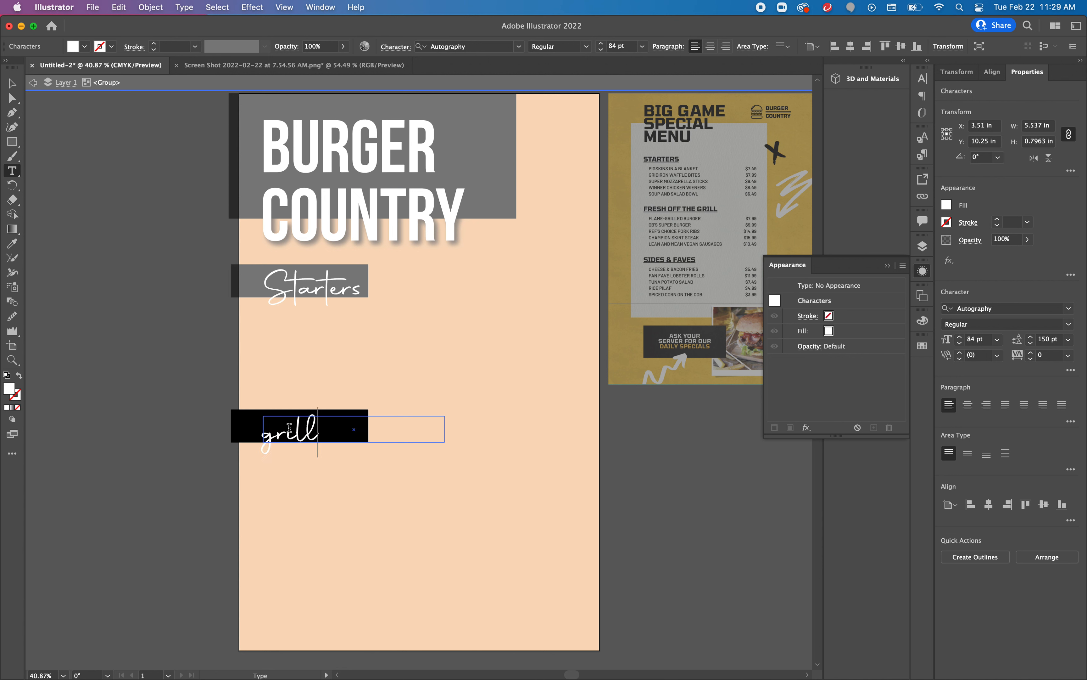
{"action": "key", "text": "Left"}
{"action": "key", "text": "Left"}
{"action": "key", "text": "BackSpace"}
{"action": "type", "text": "G"}
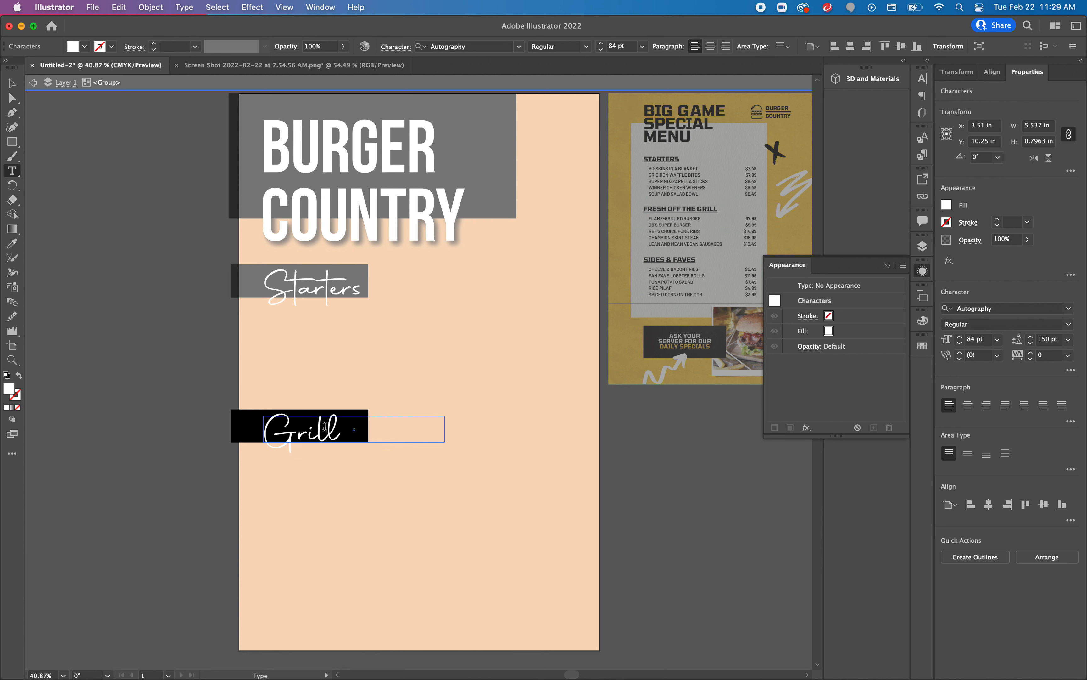
Step: Nudge the Grill text slightly down within its black bar to about Y 10.26 in, and exit isolation mode
{"action": "left_click", "coordinate": [12, 83]}
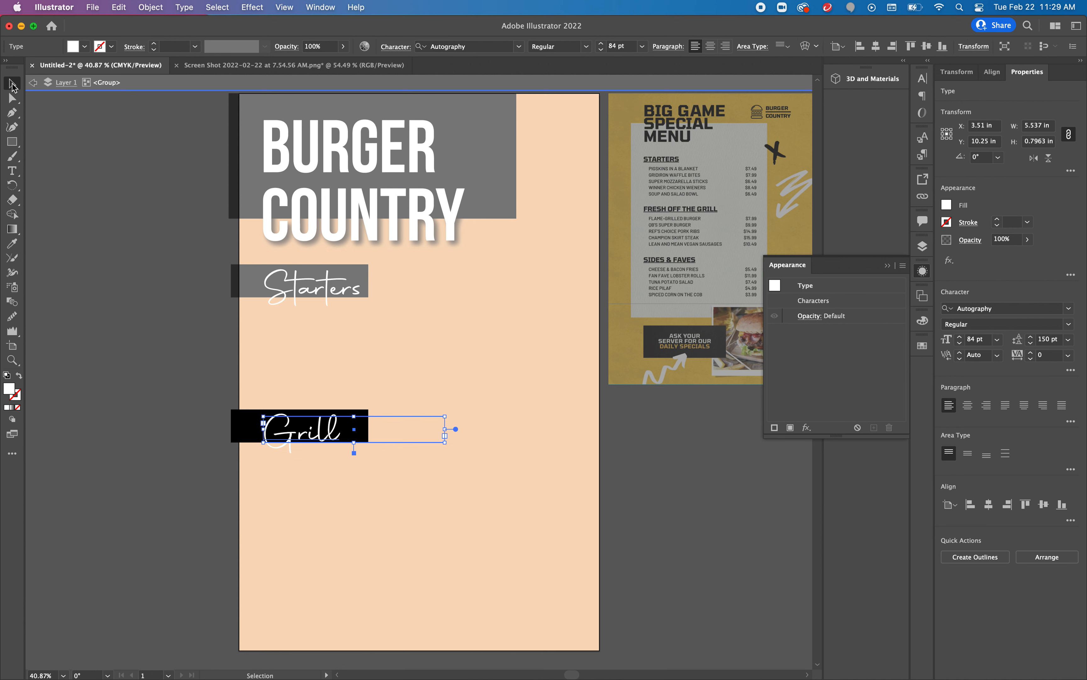
{"action": "key", "text": "Down"}
{"action": "key", "text": "Down"}
{"action": "key", "text": "Down"}
{"action": "key", "text": "Down"}
{"action": "key", "text": "Down"}
{"action": "key", "text": "Up"}
{"action": "key", "text": "Up"}
{"action": "key", "text": "Up"}
{"action": "key", "text": "Up"}
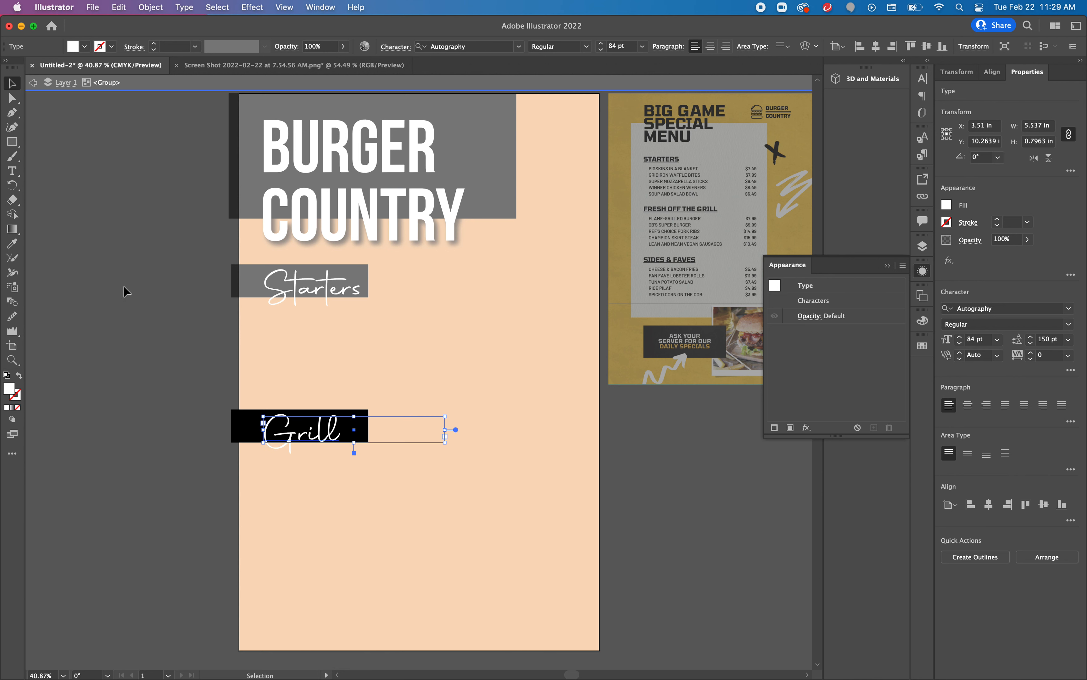
{"action": "left_click", "coordinate": [33, 82]}
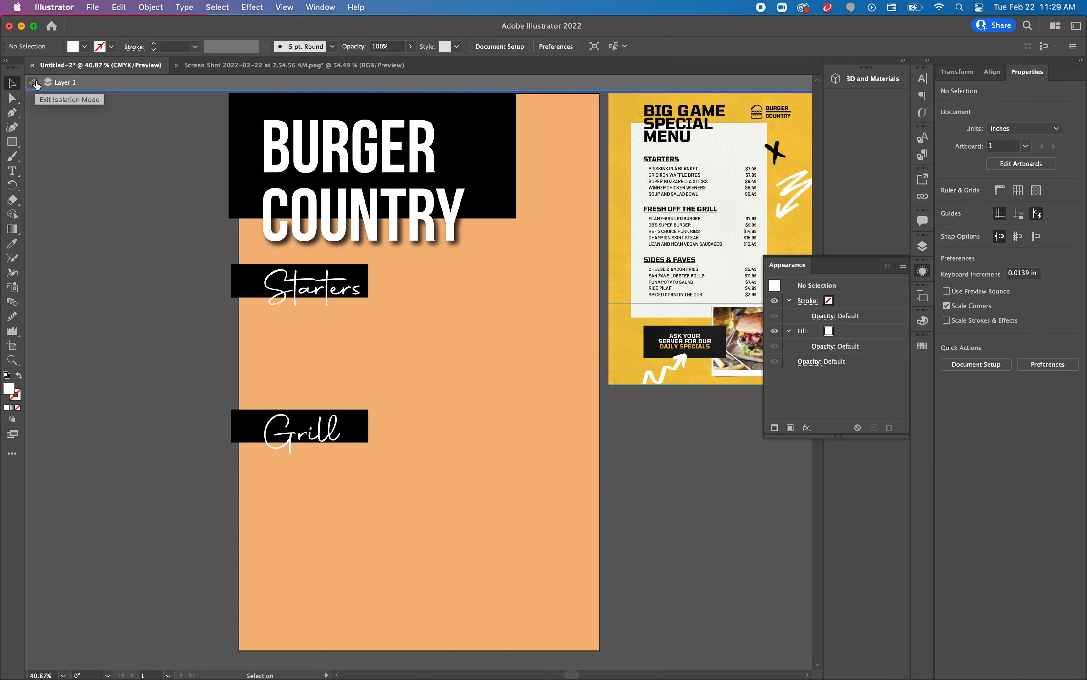
Step: Show the rulers and place a vertical guide at about X 0.74 in along the left edge of the title and headings
{"action": "left_click", "coordinate": [329, 10]}
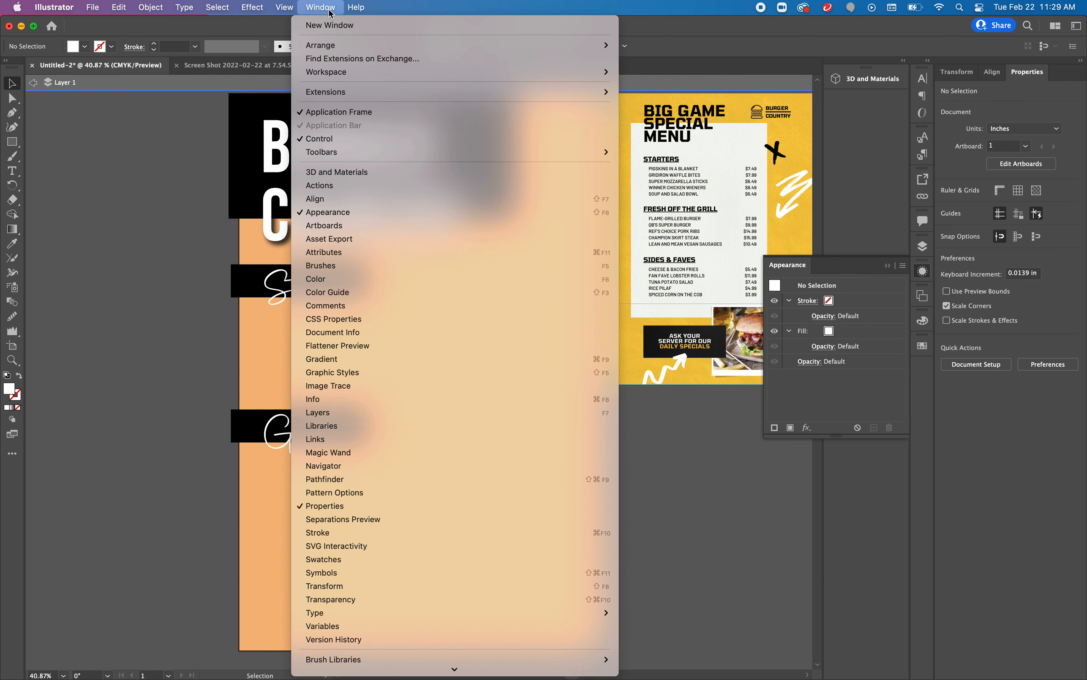
{"action": "mouse_move", "coordinate": [288, 10]}
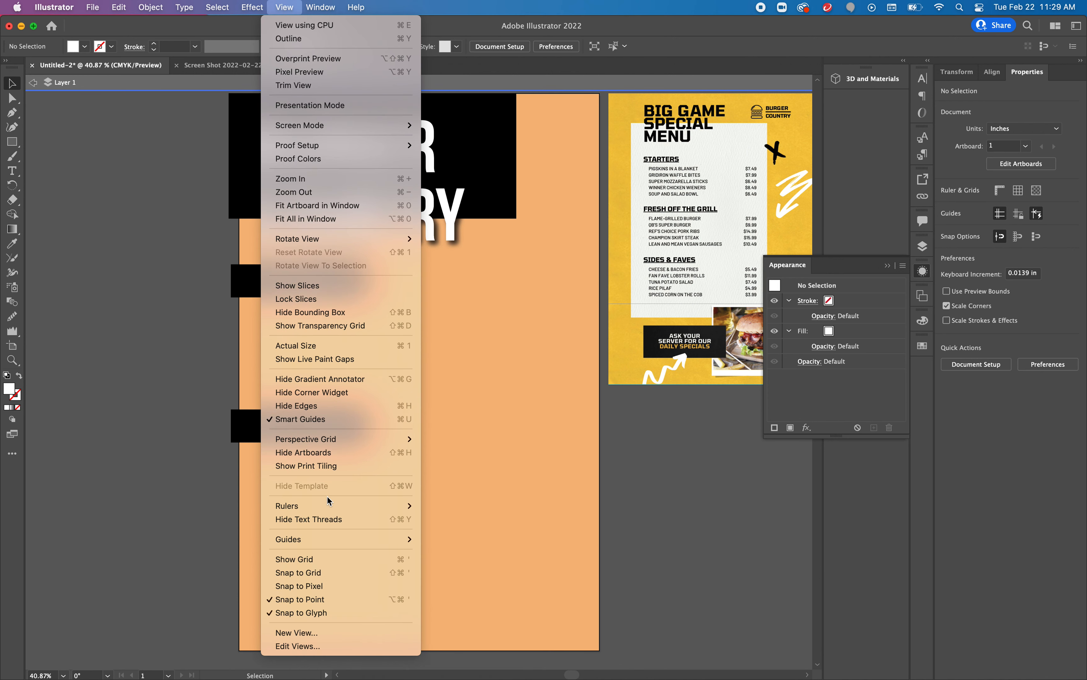
{"action": "mouse_move", "coordinate": [391, 506]}
{"action": "left_click", "coordinate": [449, 506]}
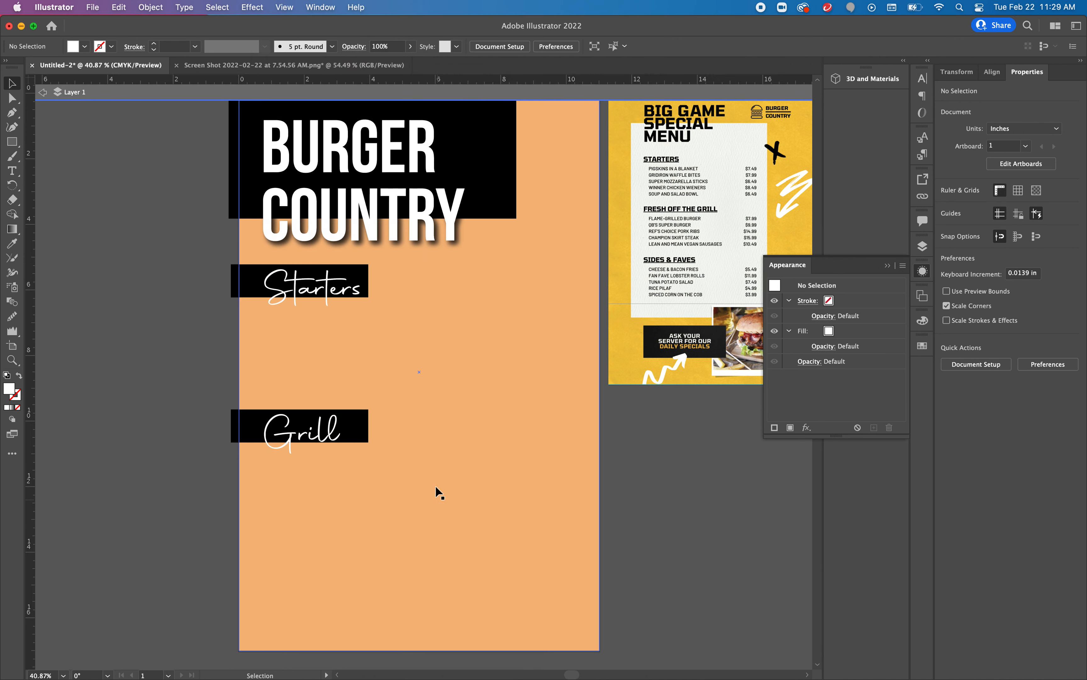
{"action": "left_click_drag", "start_coordinate": [116, 274], "coordinate": [264, 299]}
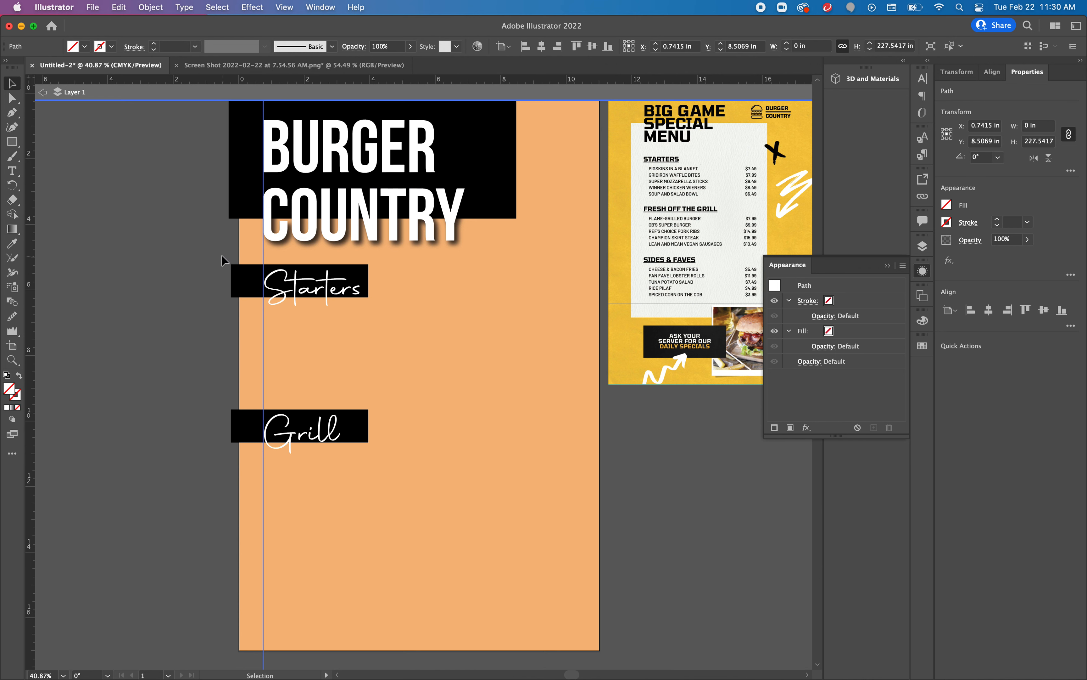
{"action": "key", "text": "super+a"}
{"action": "left_click", "coordinate": [210, 305]}
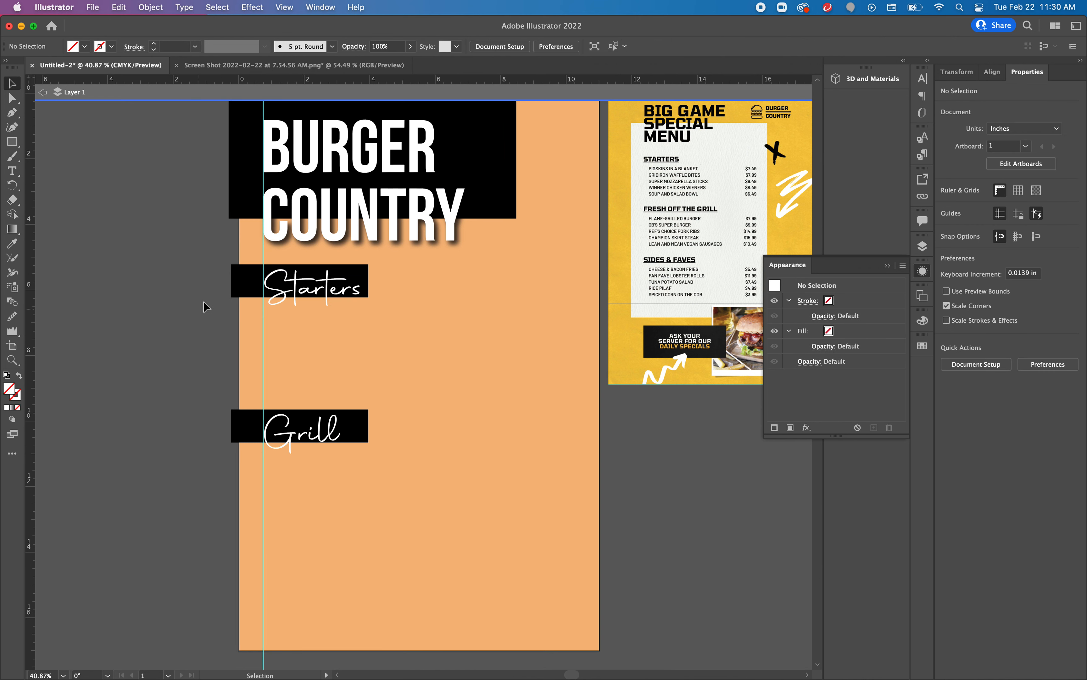
{"action": "left_click_drag", "start_coordinate": [291, 301], "coordinate": [307, 303]}
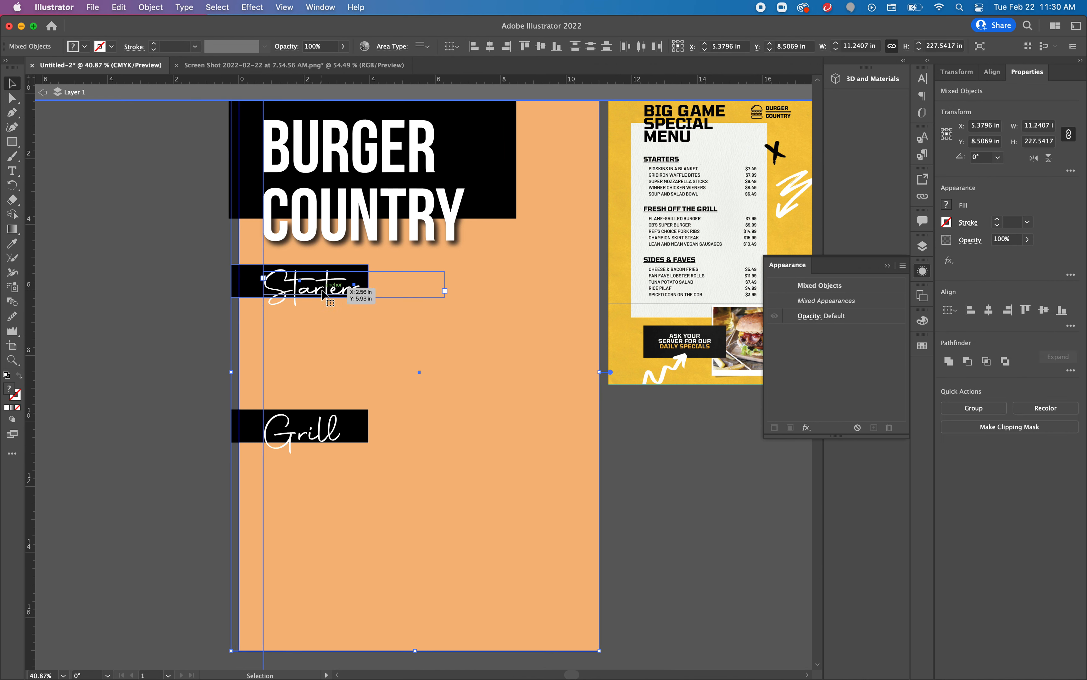
{"action": "left_click", "coordinate": [131, 330]}
Step: Copy the Grill heading with its bar twice into the right column, one beside Grill and one beside Starters
{"action": "left_click", "coordinate": [287, 433]}
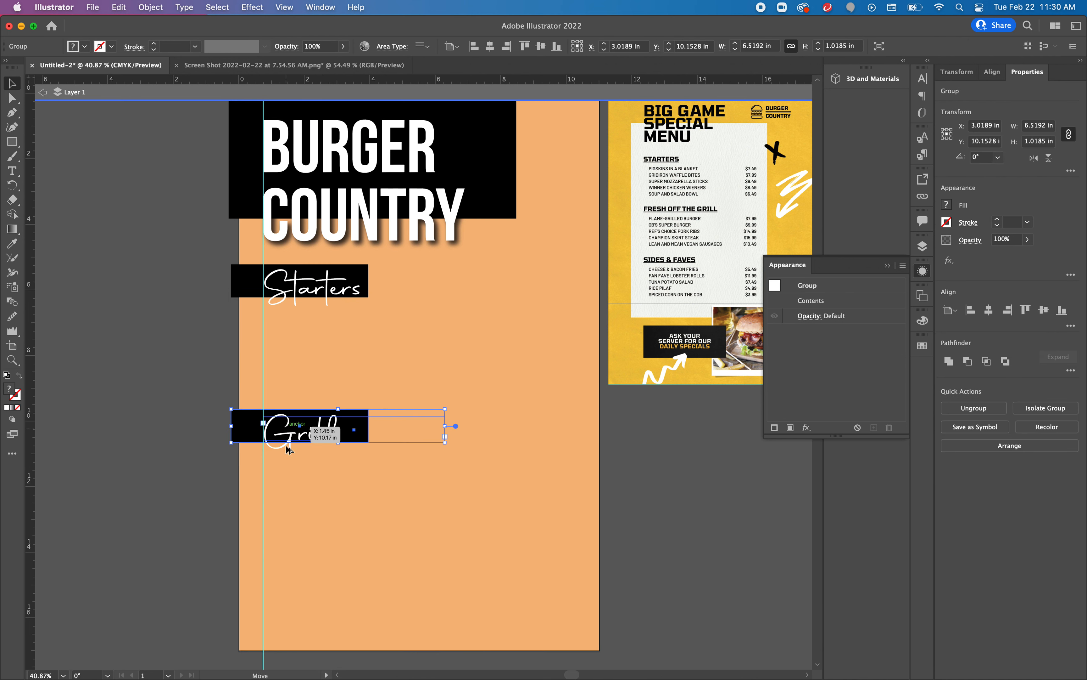
{"action": "left_click_drag", "start_coordinate": [288, 432], "coordinate": [495, 428]}
{"action": "left_click", "coordinate": [525, 291]}
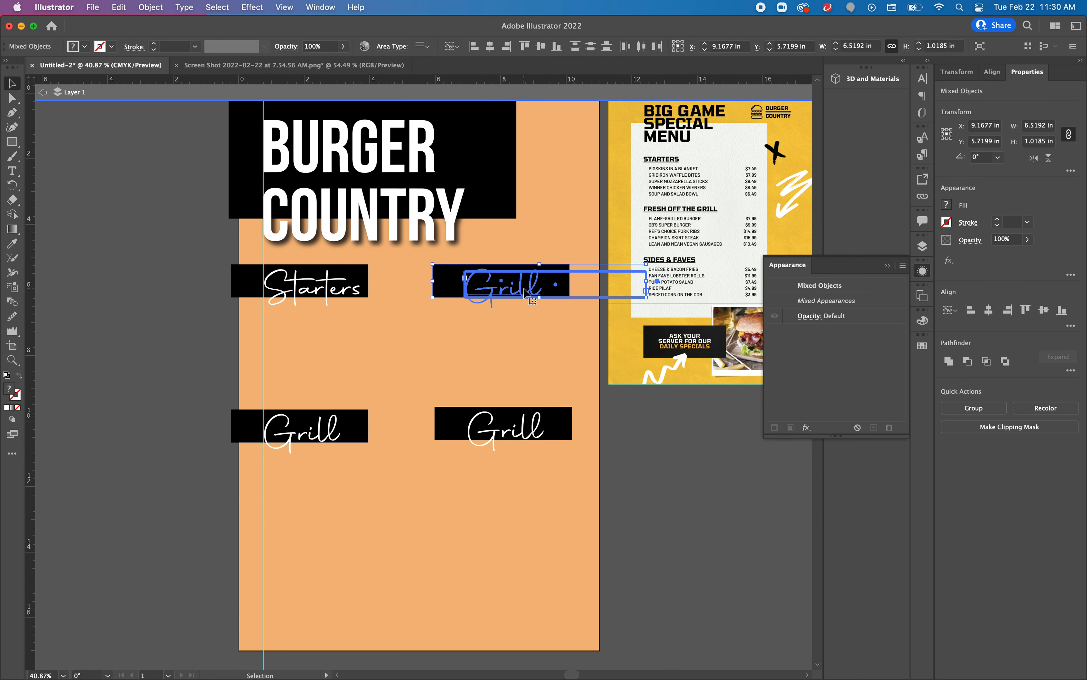
{"action": "left_click", "coordinate": [524, 331]}
Step: Replace the text of the Grill copy beside Starters with Sides
{"action": "left_click", "coordinate": [526, 290]}
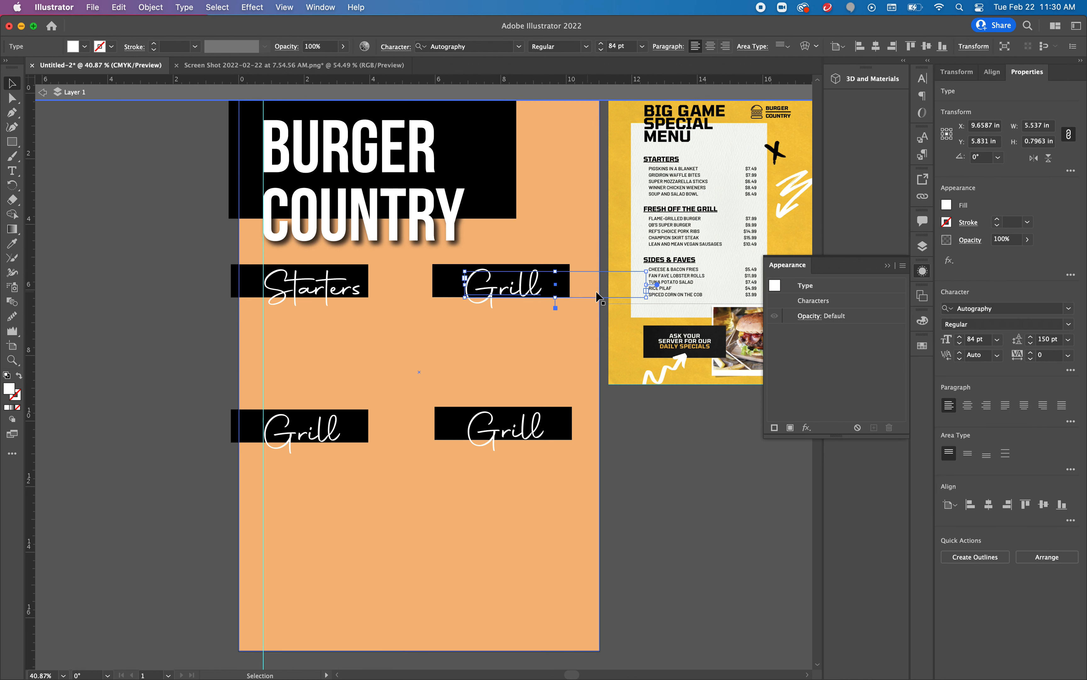
{"action": "key", "text": "t"}
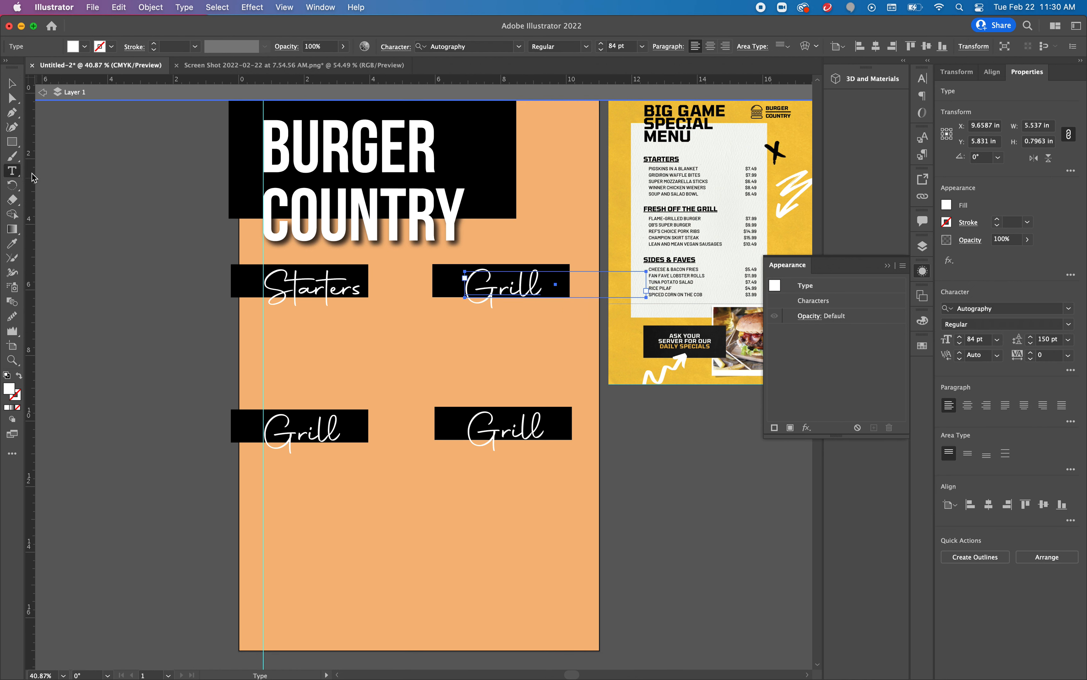
{"action": "left_click", "coordinate": [509, 289]}
{"action": "double_click", "coordinate": [508, 289]}
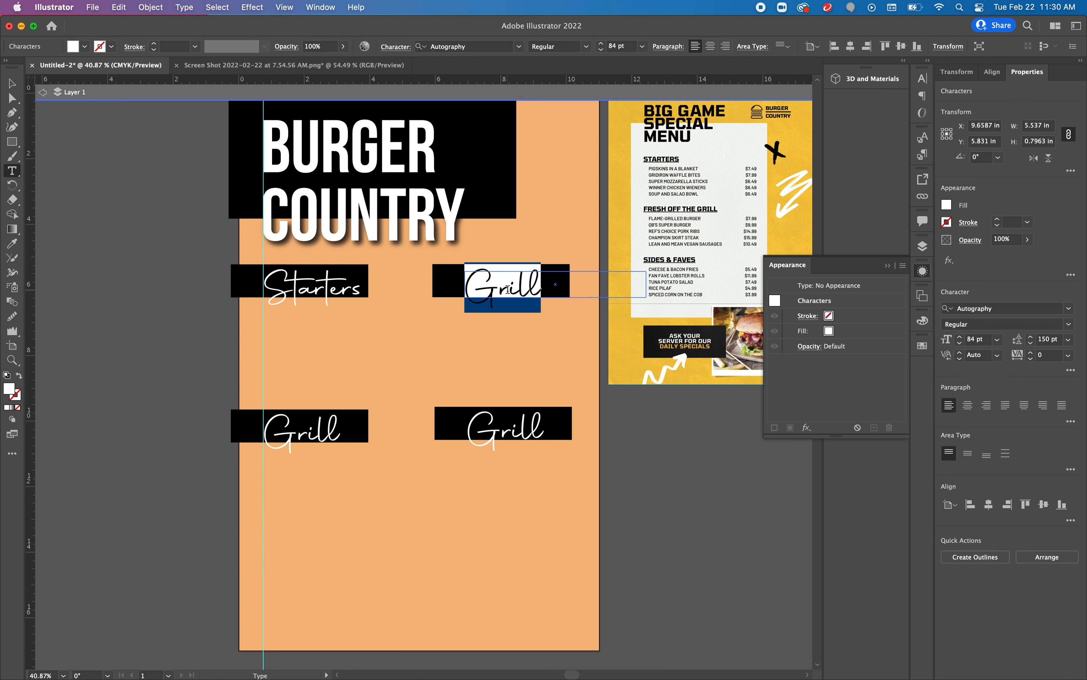
{"action": "type", "text": "Sides"}
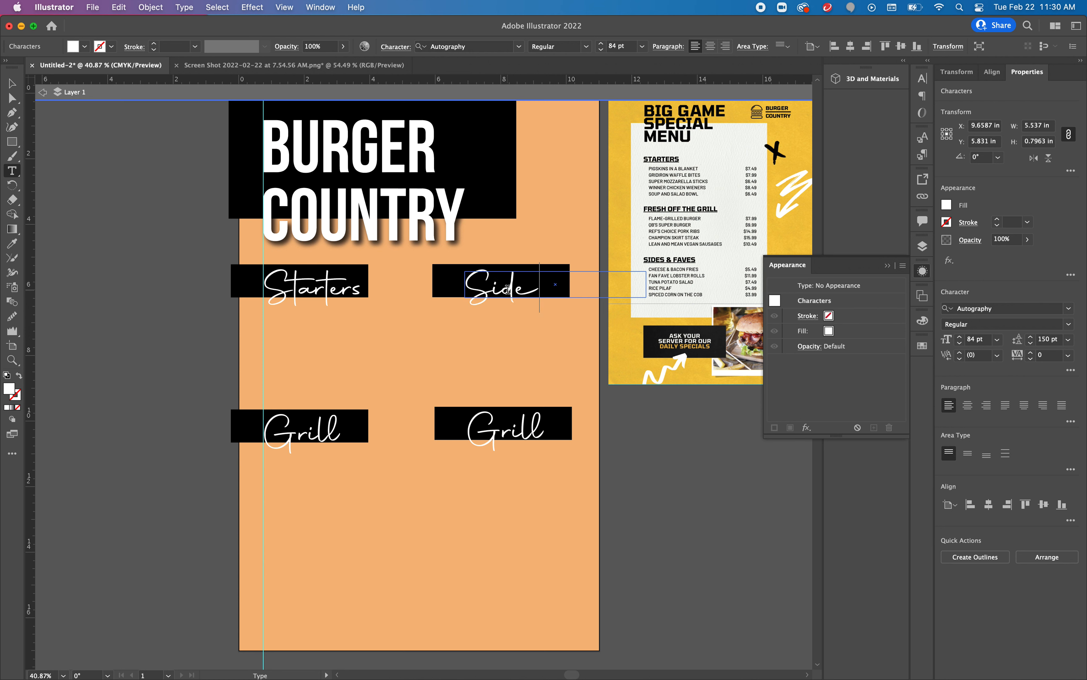
Step: Replace the text of the remaining right-column Grill copy with Desserts
{"action": "double_click", "coordinate": [518, 424]}
{"action": "type", "text": "D"}
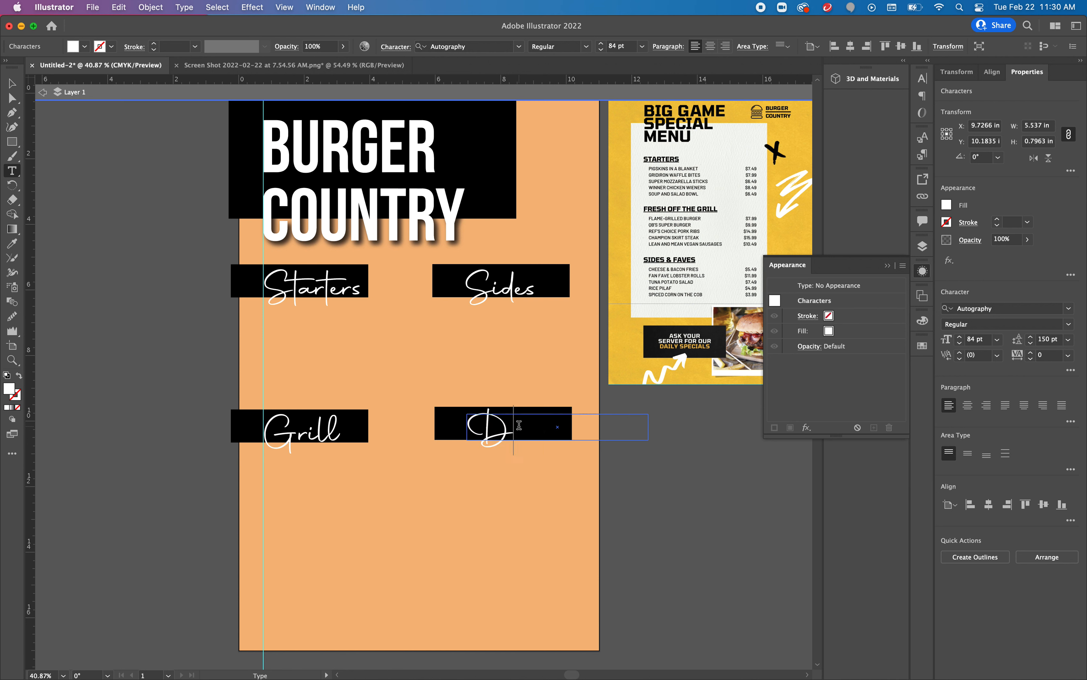
{"action": "type", "text": "esserts"}
{"action": "left_click", "coordinate": [11, 84]}
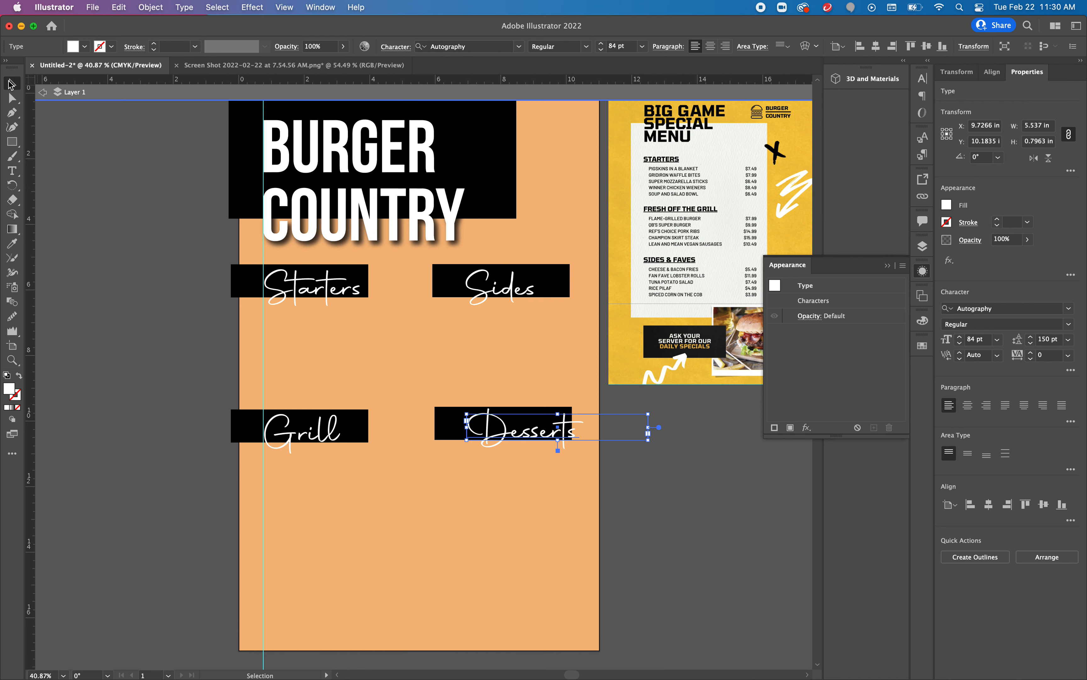
Step: Nudge the Desserts text left to about X 9.21 in so it fits within its black bar
{"action": "key", "text": "Left"}
{"action": "key", "text": "Left"}
{"action": "key", "text": "Left"}
{"action": "key", "text": "Left"}
{"action": "key", "text": "Left"}
{"action": "key", "text": "Left"}
{"action": "key", "text": "Left"}
{"action": "key", "text": "Left"}
{"action": "key", "text": "Left"}
{"action": "key", "text": "Left"}
{"action": "key", "text": "Left"}
{"action": "key", "text": "Left"}
{"action": "key", "text": "Left"}
{"action": "key", "text": "Left"}
{"action": "key", "text": "Left"}
{"action": "key", "text": "Left"}
{"action": "key", "text": "Left"}
{"action": "key", "text": "Left"}
{"action": "key", "text": "Left"}
{"action": "key", "text": "Left"}
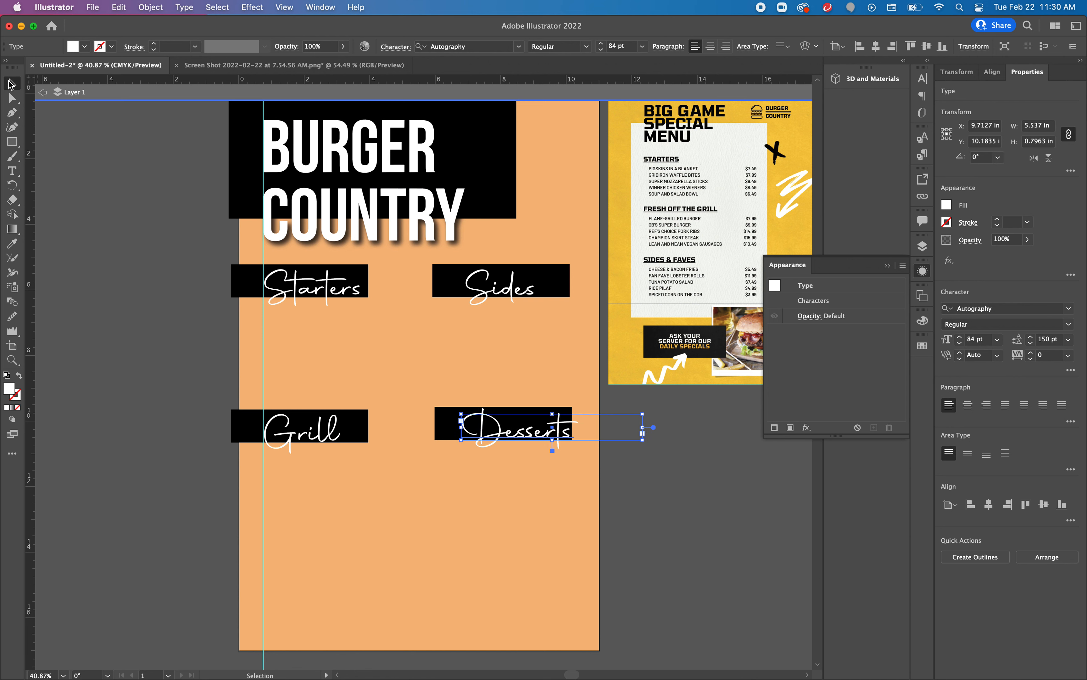
{"action": "key", "text": "Left"}
{"action": "key", "text": "Left"}
{"action": "key", "text": "Left"}
{"action": "key", "text": "Left"}
{"action": "key", "text": "Left"}
{"action": "key", "text": "Left"}
{"action": "key", "text": "Left"}
{"action": "key", "text": "Left"}
{"action": "key", "text": "Left"}
{"action": "key", "text": "Left"}
{"action": "key", "text": "Left"}
{"action": "key", "text": "Left"}
{"action": "key", "text": "Left"}
{"action": "key", "text": "Left"}
{"action": "key", "text": "Left"}
{"action": "key", "text": "Left"}
{"action": "key", "text": "Left"}
{"action": "key", "text": "Left"}
{"action": "key", "text": "Left"}
{"action": "key", "text": "Left"}
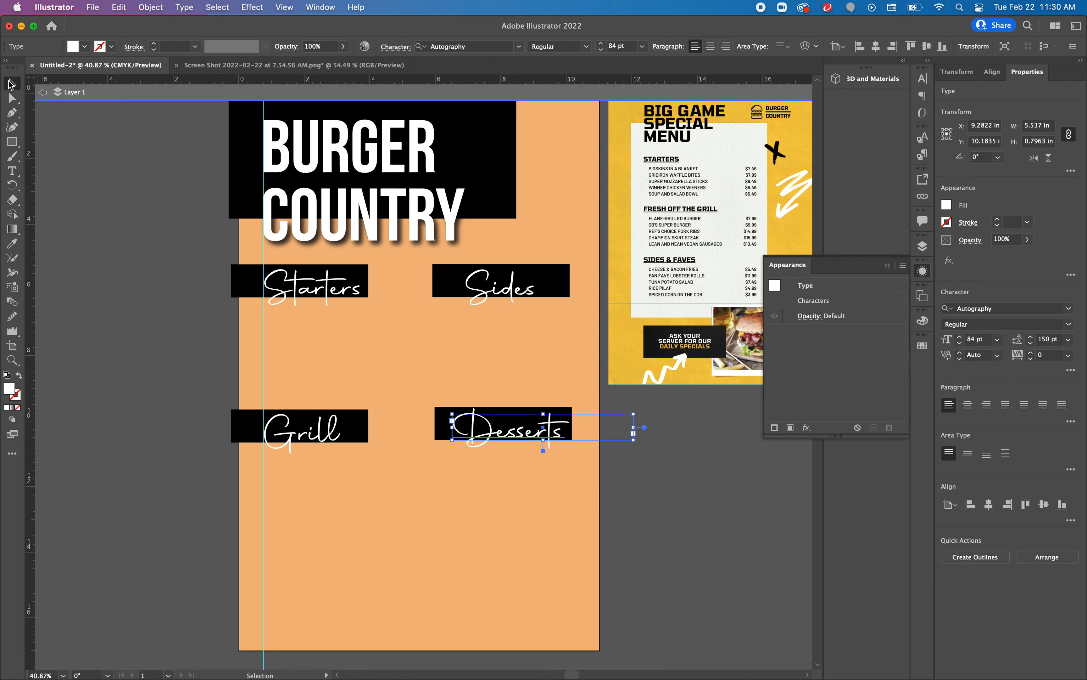
{"action": "key", "text": "Left"}
{"action": "key", "text": "Left"}
{"action": "key", "text": "Left"}
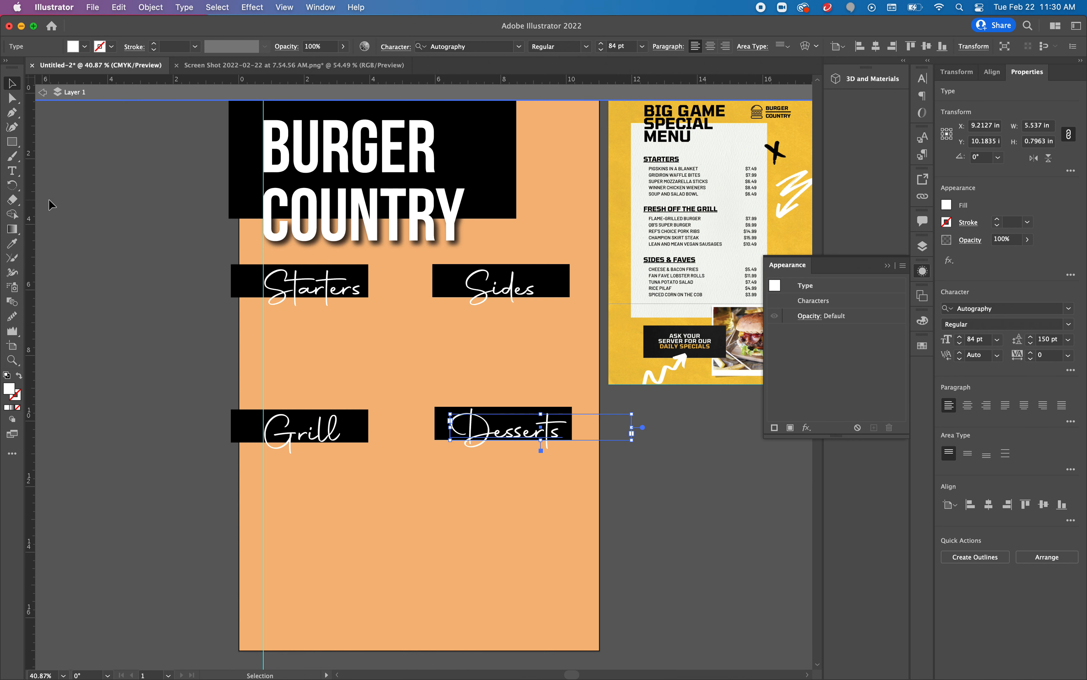
Step: Add an area text box about 3.06 by 2.72 in below Starters, starting at the guide, set in Bebas Neue at 29 pt
{"action": "left_click", "coordinate": [12, 171]}
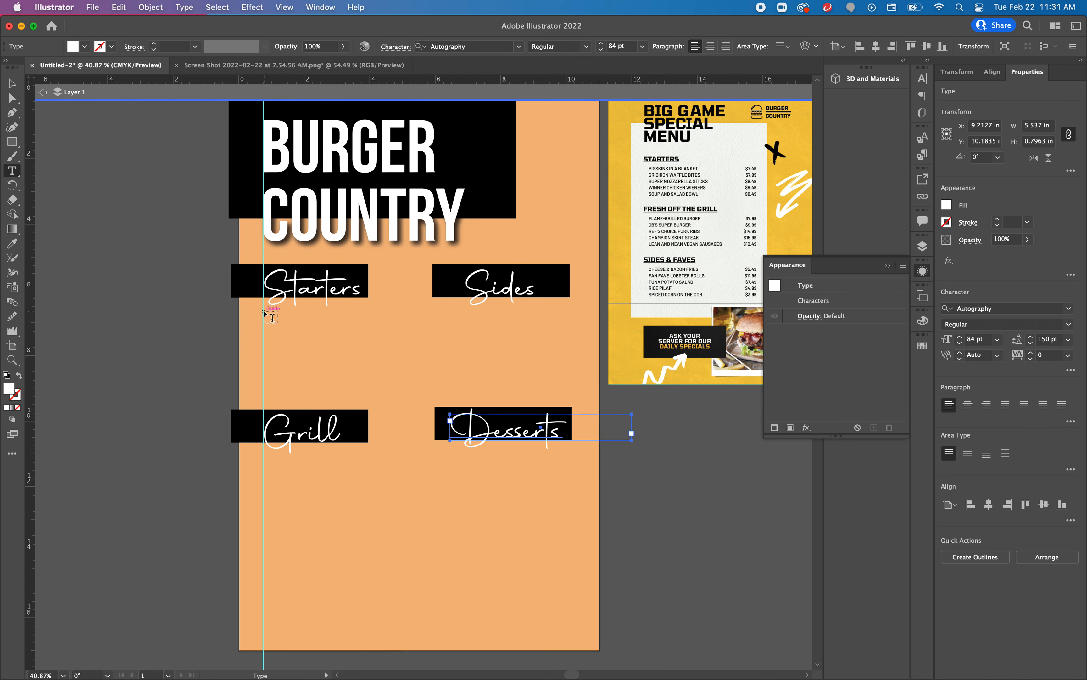
{"action": "left_click_drag", "start_coordinate": [264, 311], "coordinate": [363, 400]}
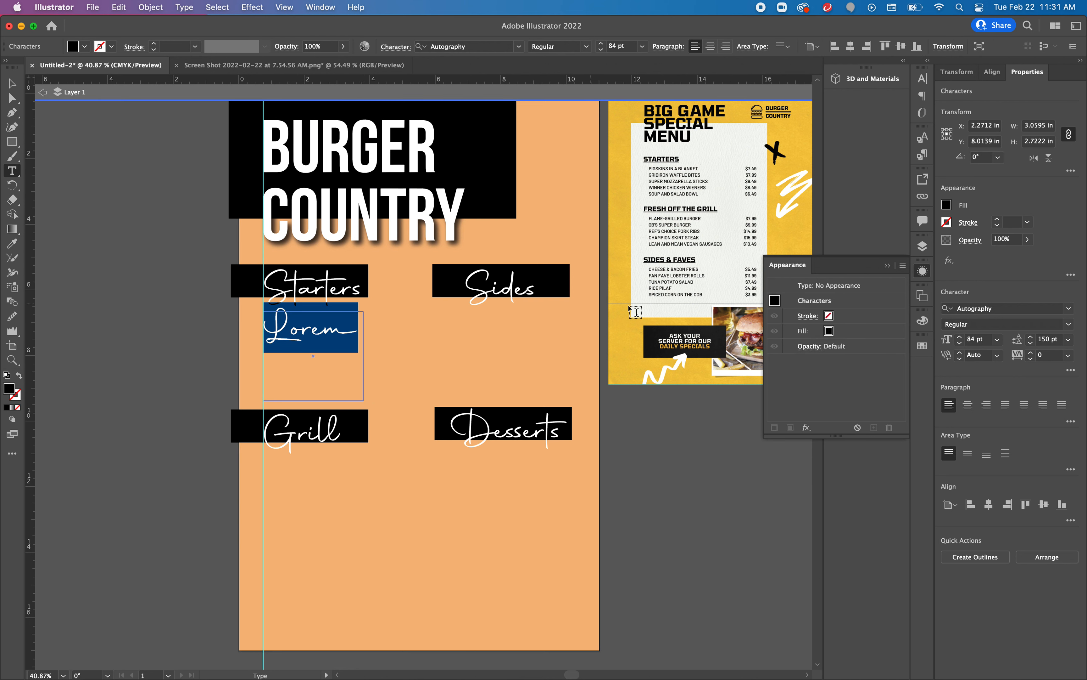
{"action": "left_click", "coordinate": [1070, 309]}
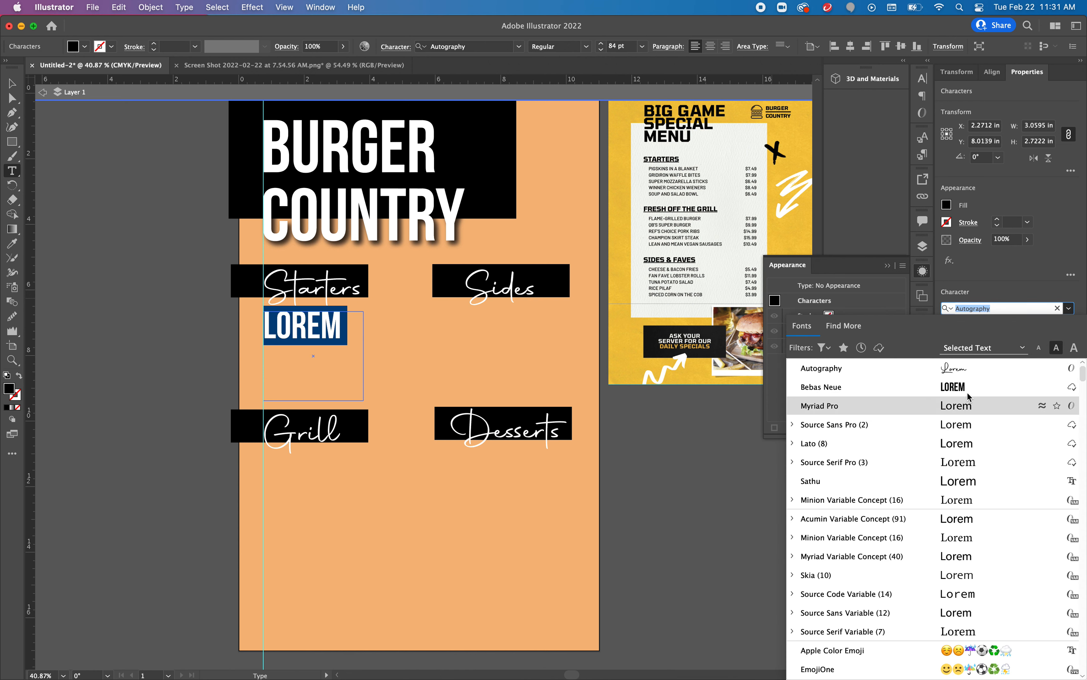
{"action": "left_click", "coordinate": [966, 388]}
{"action": "left_click", "coordinate": [959, 344]}
{"action": "left_click", "coordinate": [960, 344]}
{"action": "left_click", "coordinate": [960, 344]}
{"action": "left_click", "coordinate": [960, 344]}
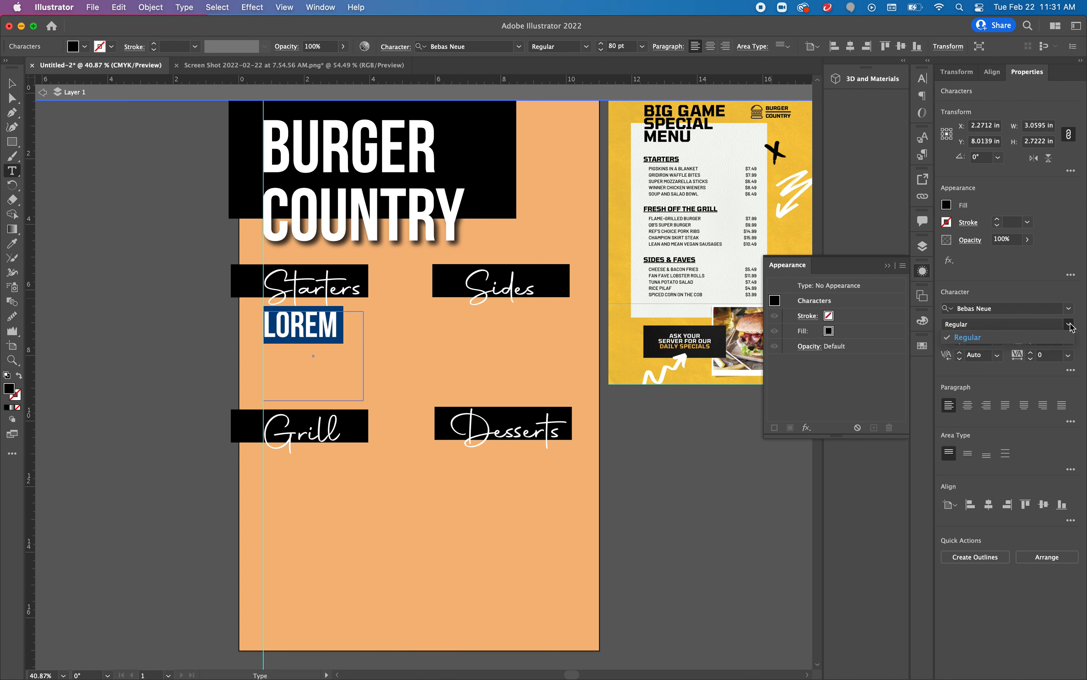
{"action": "left_click_drag", "start_coordinate": [960, 344], "coordinate": [960, 346]}
{"action": "left_click", "coordinate": [959, 347]}
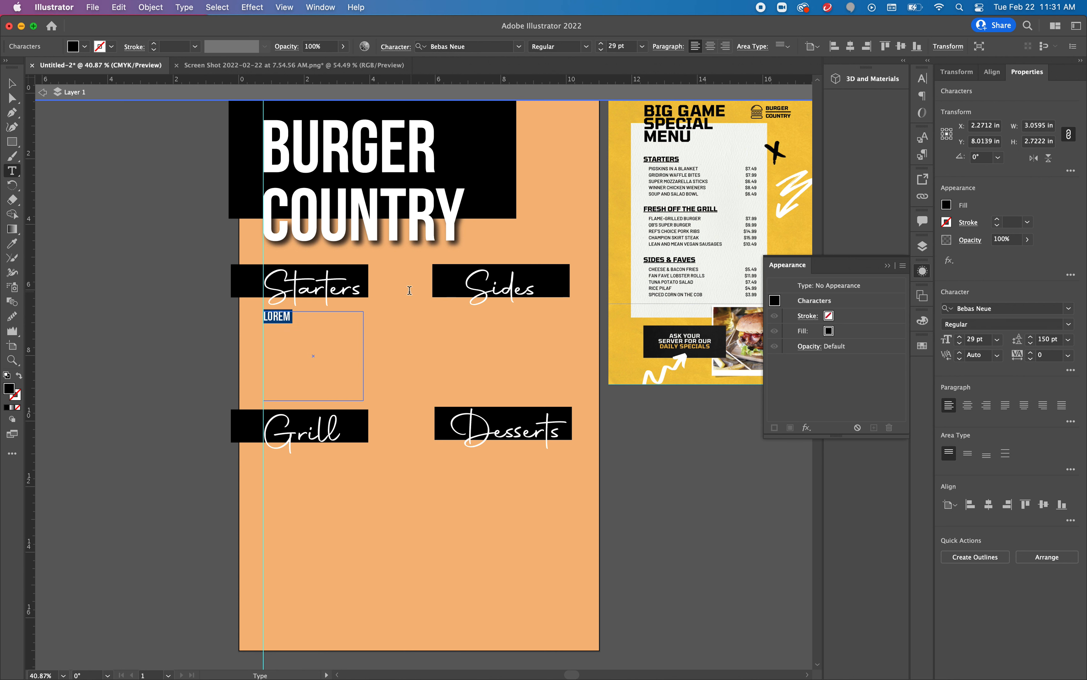
Step: Replace the placeholder text below Starters with "CRAB CAKES...........$12" and collapse the Appearance panel
{"action": "left_click", "coordinate": [297, 317]}
{"action": "key", "text": "BackSpace"}
{"action": "key", "text": "BackSpace"}
{"action": "type", "text": "CRAB CAKES...........$12"}
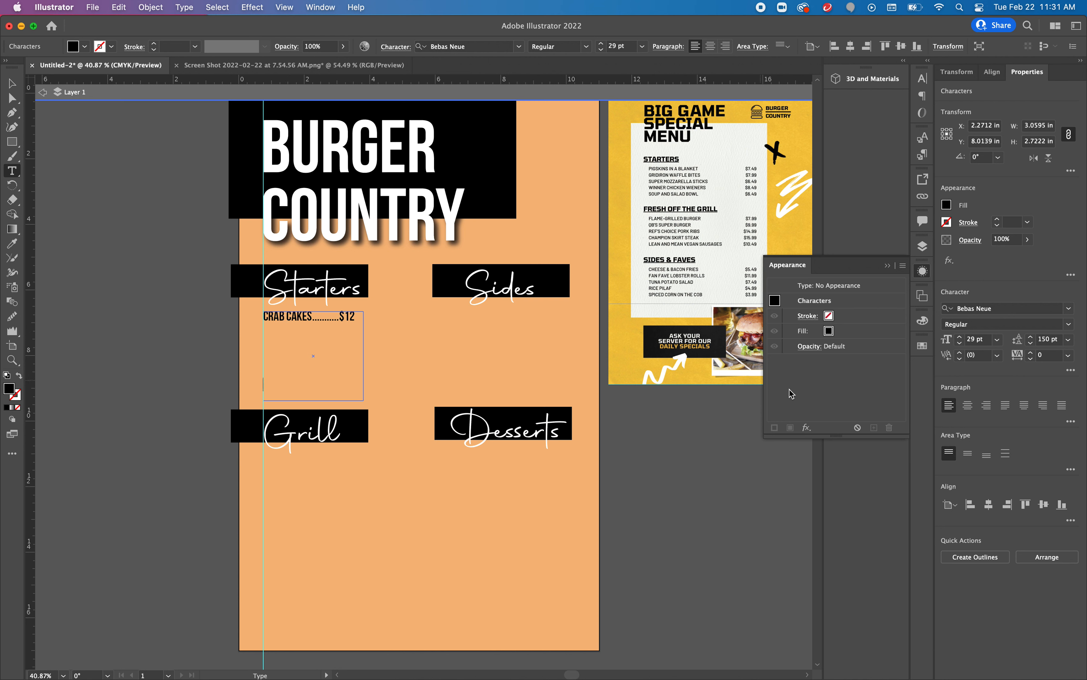
{"action": "left_click", "coordinate": [887, 265]}
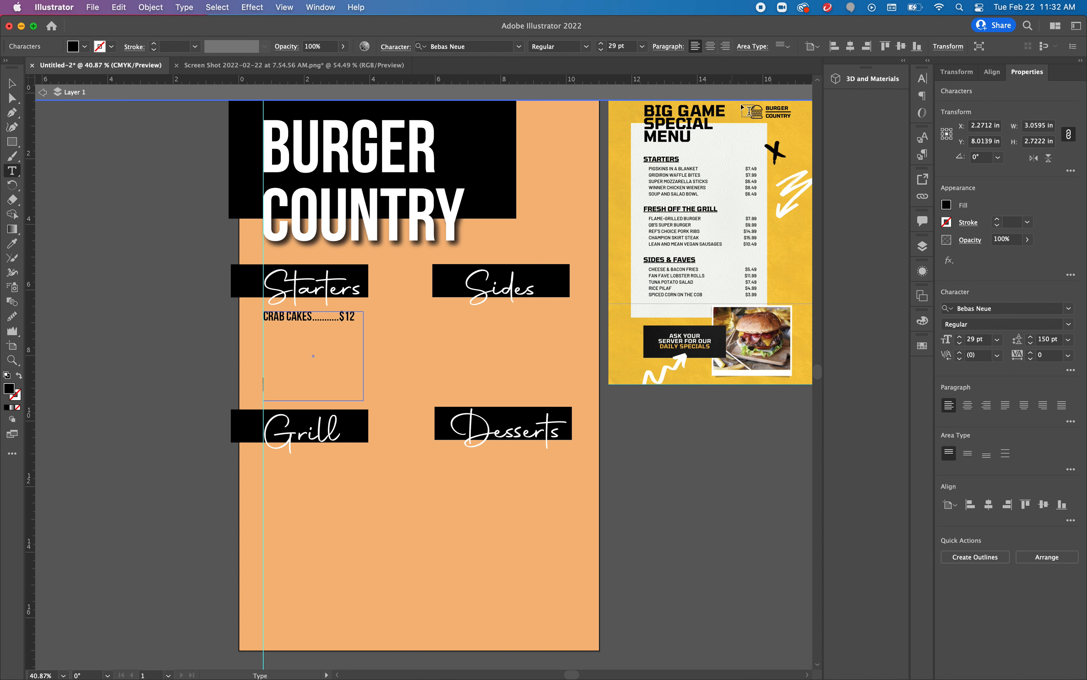
Step: Draw a black circle about 1.89 in across to the right of the title block
{"action": "left_click", "coordinate": [12, 143]}
{"action": "left_click", "coordinate": [11, 143]}
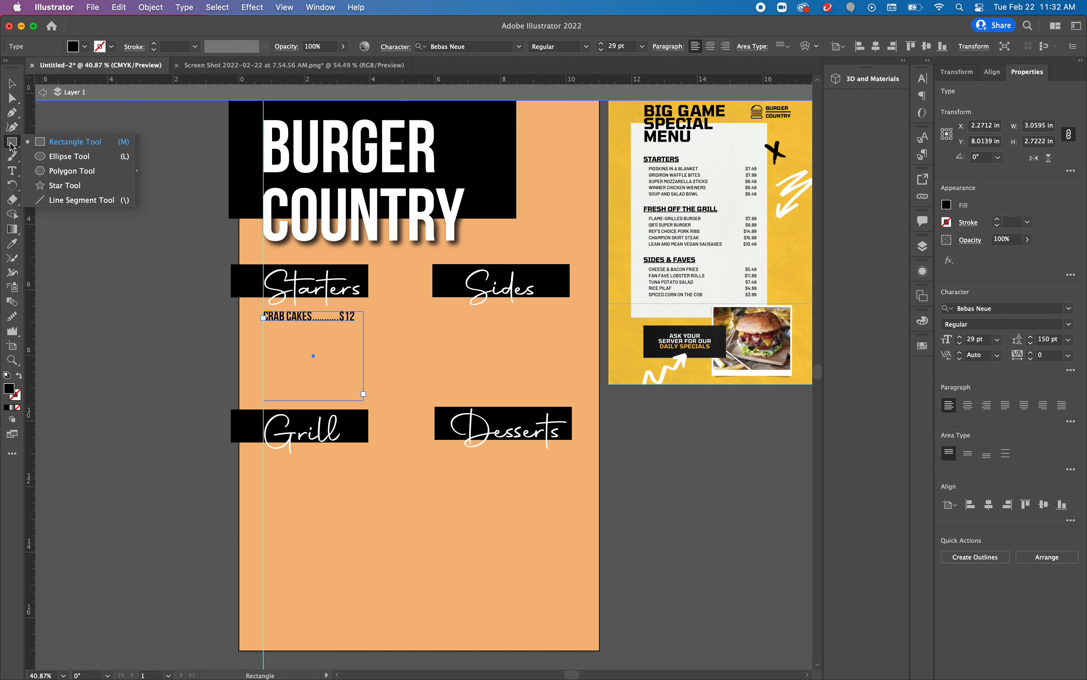
{"action": "left_click", "coordinate": [45, 158]}
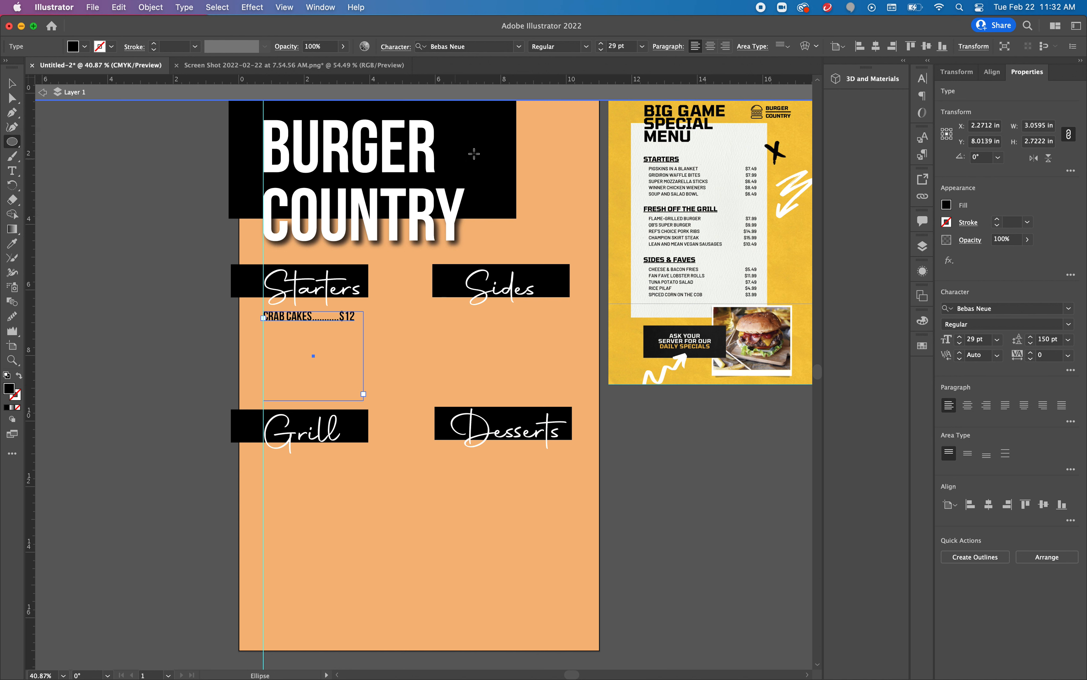
{"action": "left_click_drag", "start_coordinate": [531, 131], "coordinate": [592, 191]}
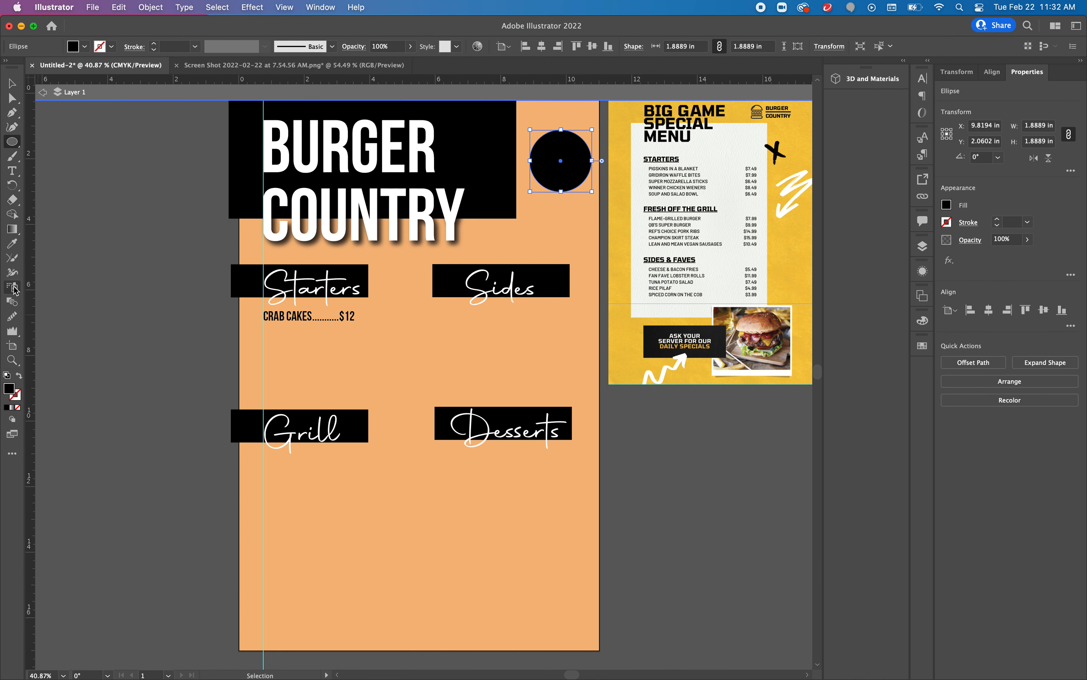
Step: Cut the circle with the Scissors tool at its left and right anchor points and move the lower half straight down
{"action": "key", "text": "c"}
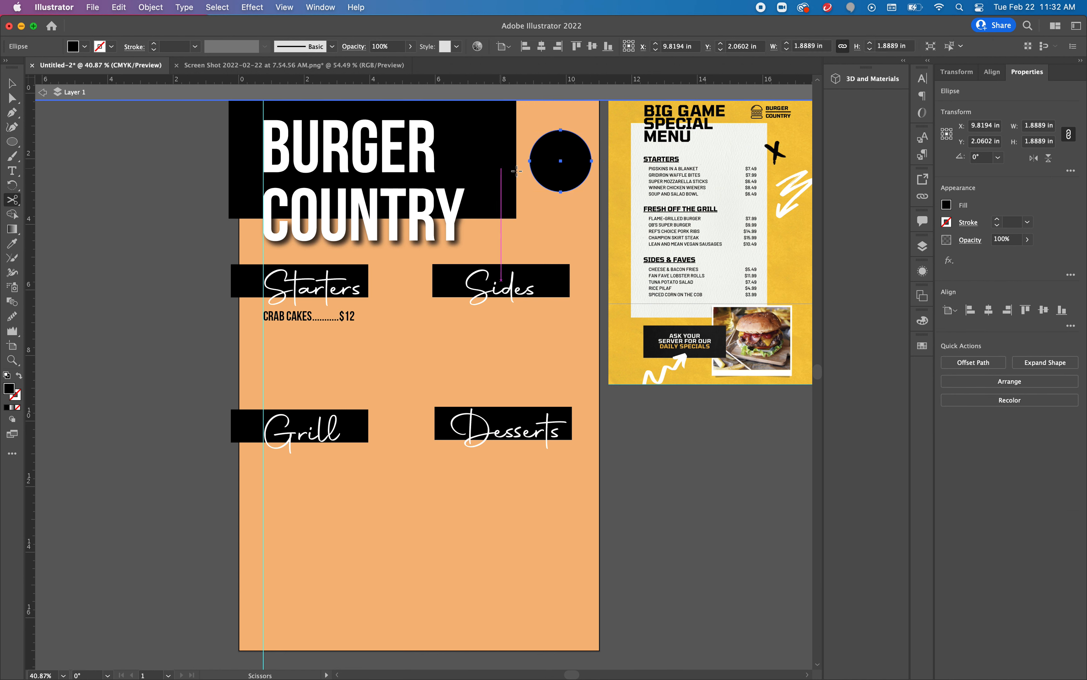
{"action": "left_click", "coordinate": [530, 160]}
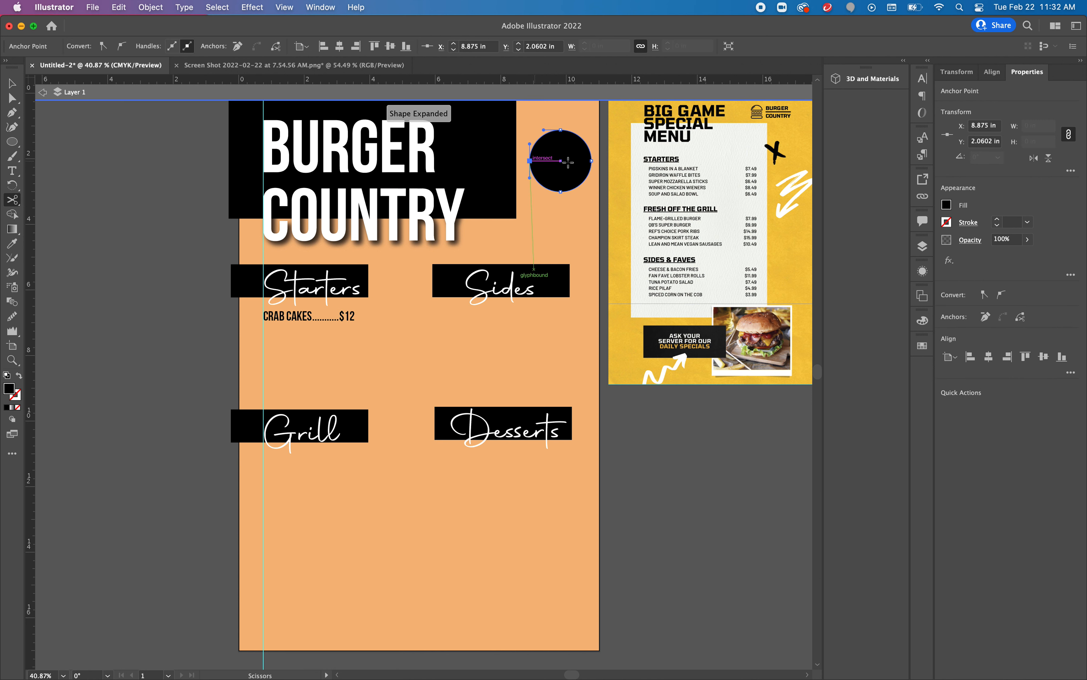
{"action": "left_click", "coordinate": [592, 161]}
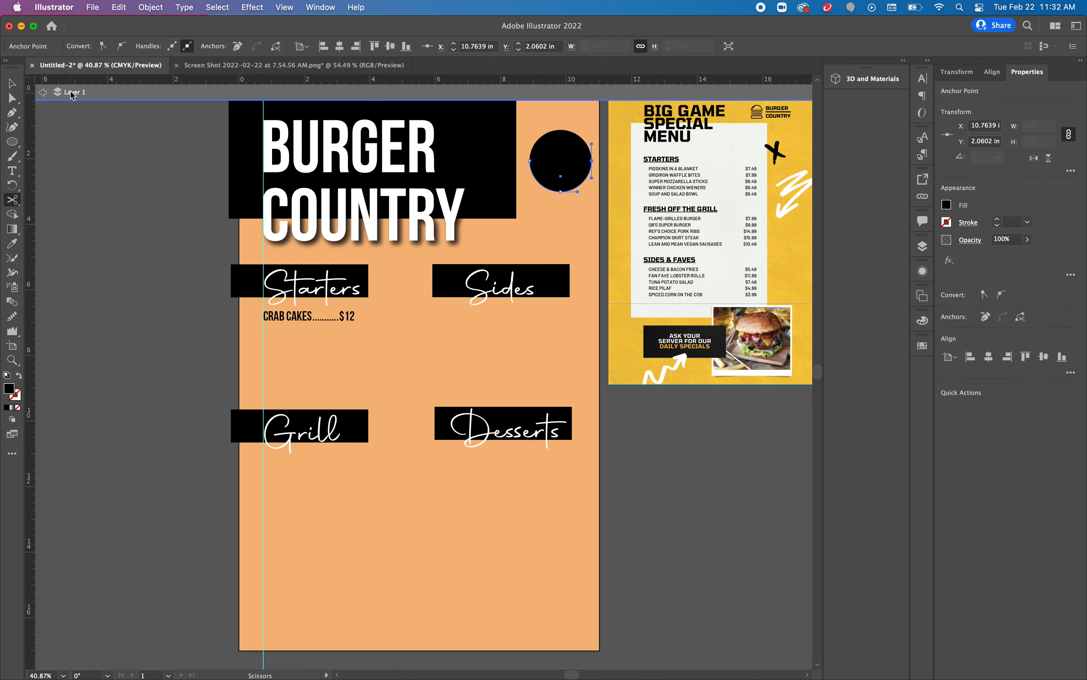
{"action": "key", "text": "v"}
{"action": "left_click_drag", "start_coordinate": [567, 181], "coordinate": [567, 212]}
Step: Flatten the upper half-circle to about 0.67 in high and squash the lower half into a thinner bottom bun
{"action": "left_click", "coordinate": [567, 152]}
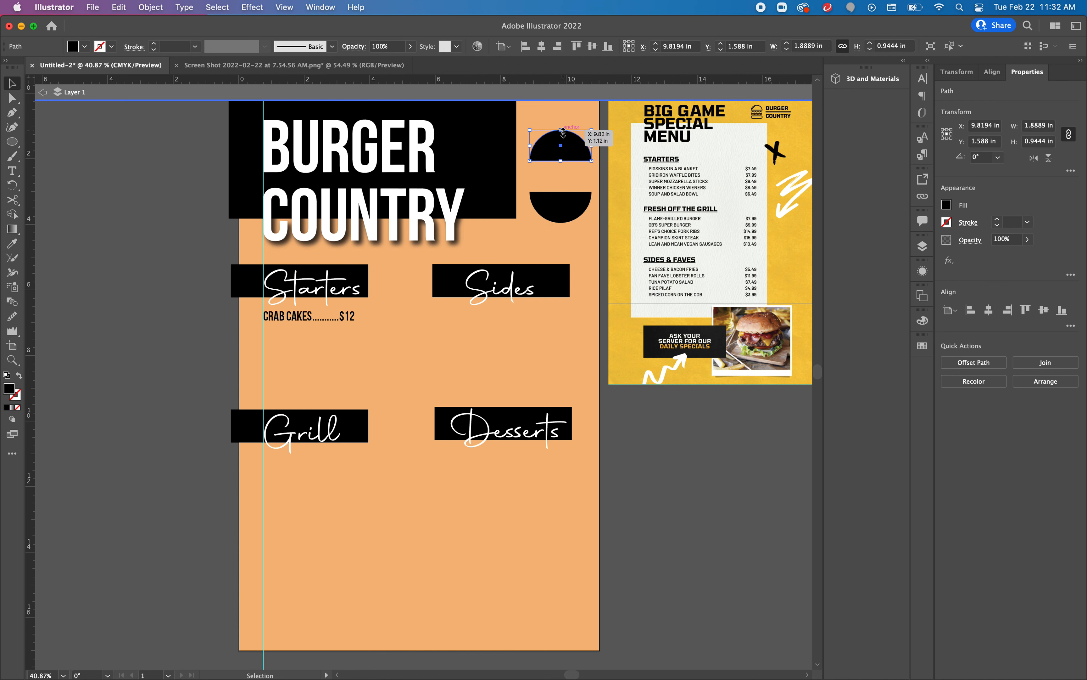
{"action": "mouse_move", "coordinate": [564, 133]}
{"action": "left_mouse_down"}
{"action": "mouse_move", "coordinate": [564, 155]}
{"action": "mouse_move", "coordinate": [565, 141]}
{"action": "left_mouse_up"}
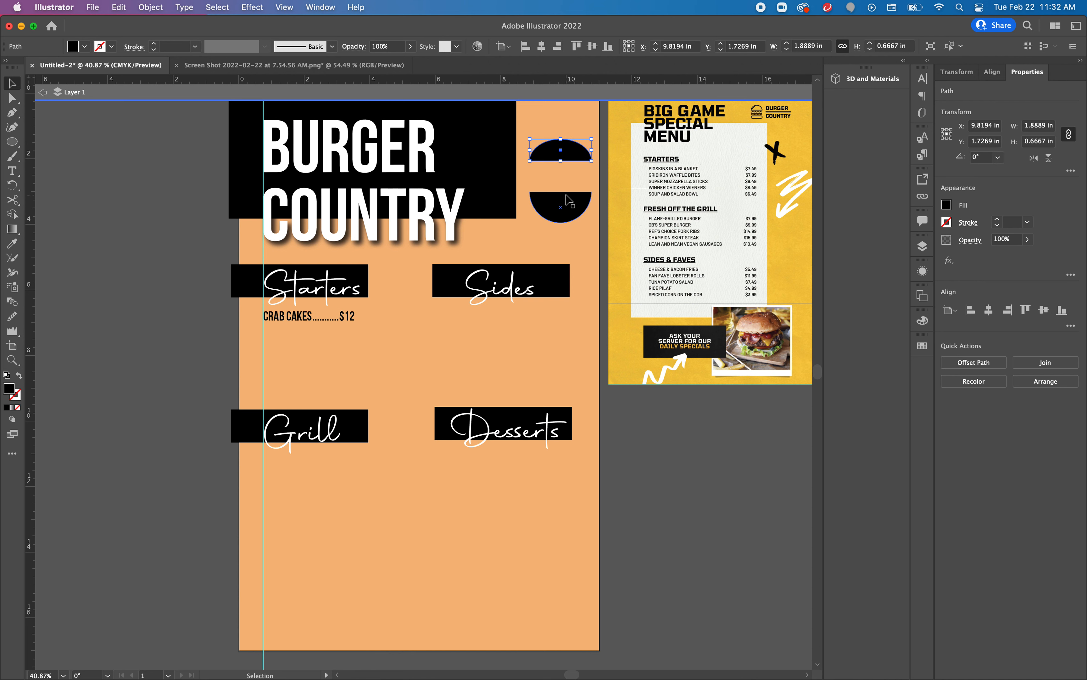
{"action": "left_click", "coordinate": [566, 209]}
{"action": "left_click_drag", "start_coordinate": [563, 213], "coordinate": [563, 207]}
{"action": "left_click", "coordinate": [562, 151]}
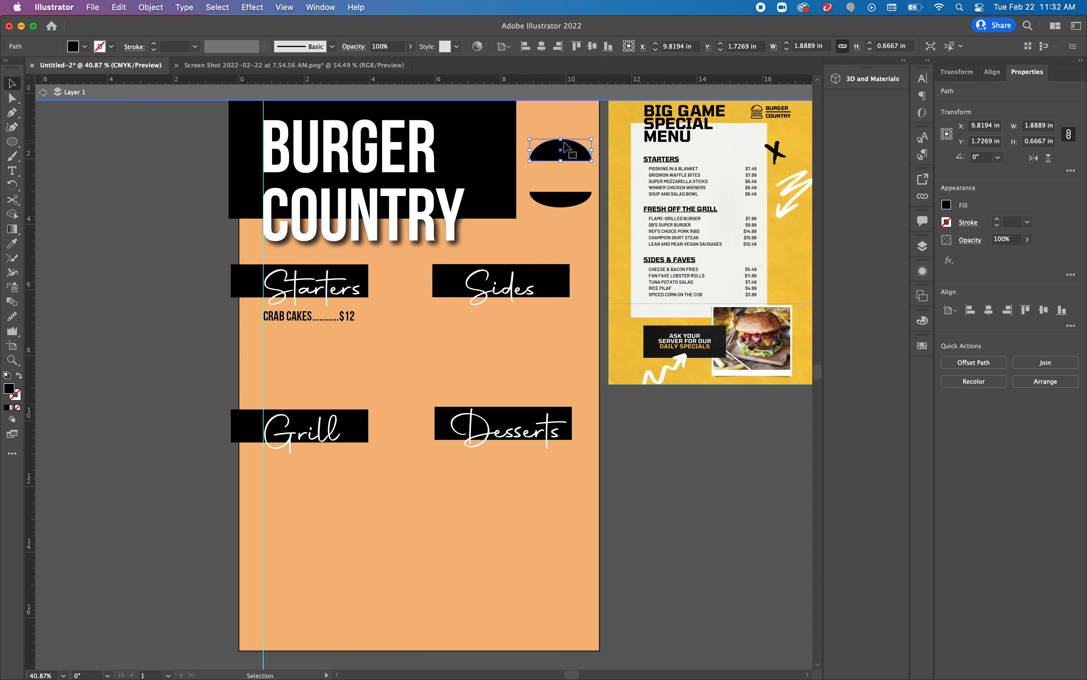
{"action": "left_click_drag", "start_coordinate": [562, 138], "coordinate": [561, 134]}
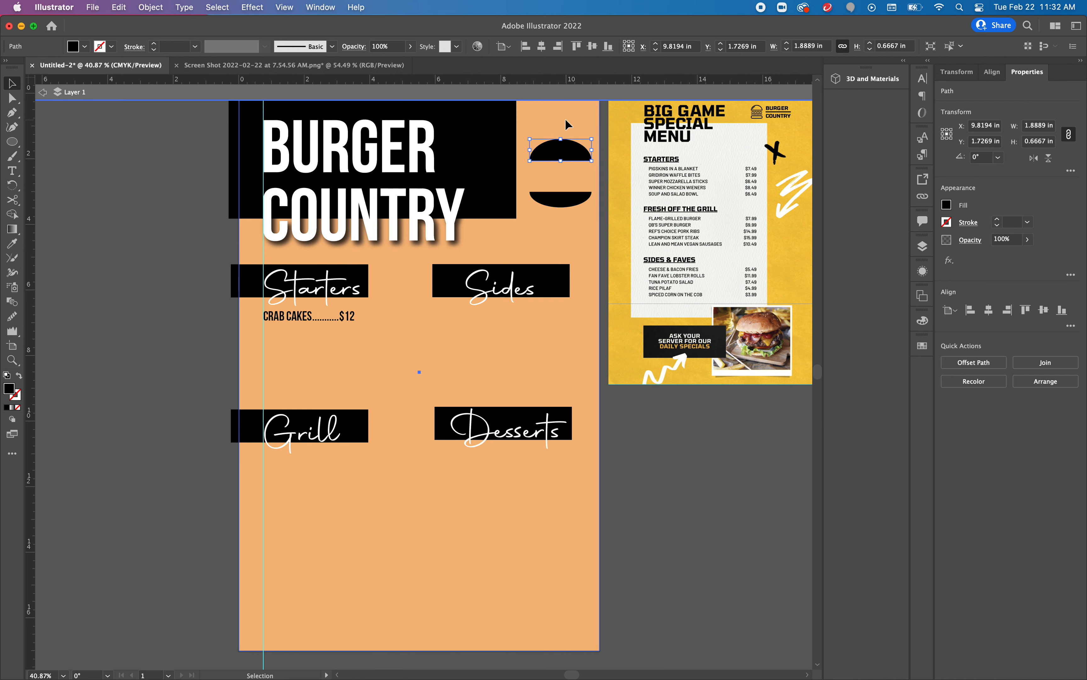
{"action": "left_click", "coordinate": [567, 124]}
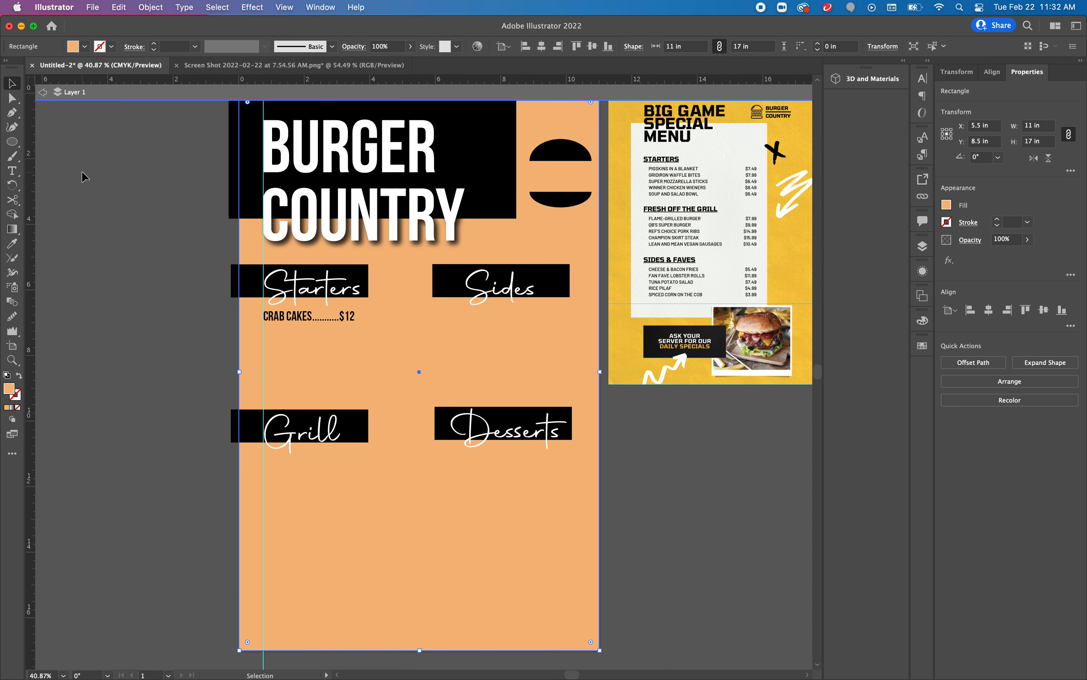
Step: Draw an eight-point zigzag path about 1.7 in wide with the Pen tool just below the top bun
{"action": "key", "text": "z"}
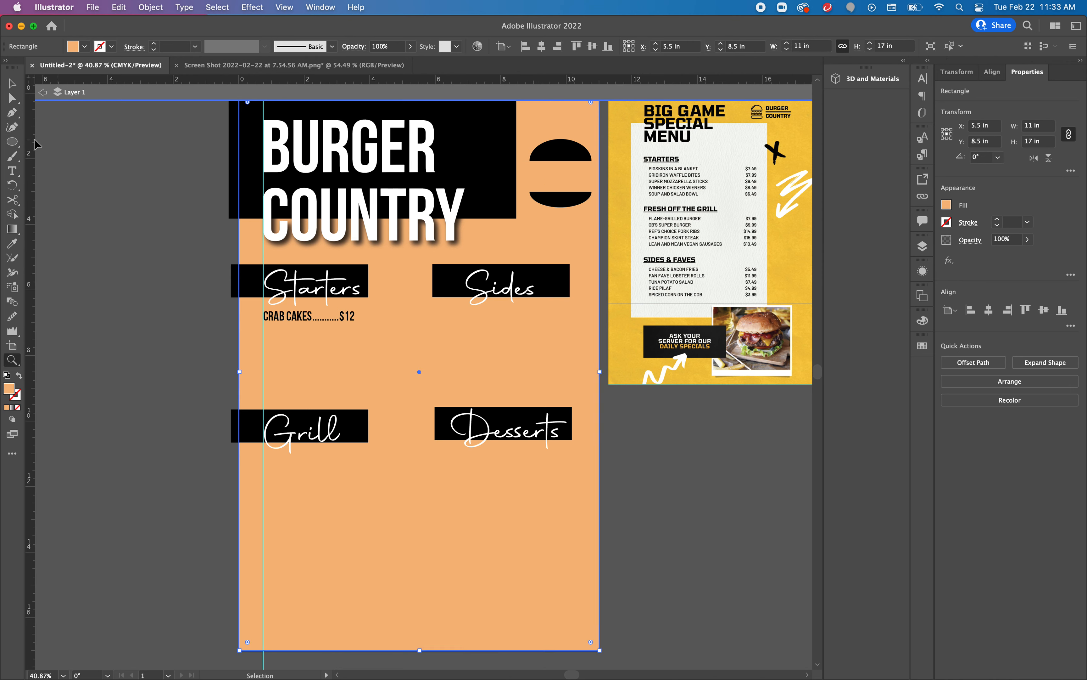
{"action": "left_click_drag", "start_coordinate": [443, 229], "coordinate": [594, 287]}
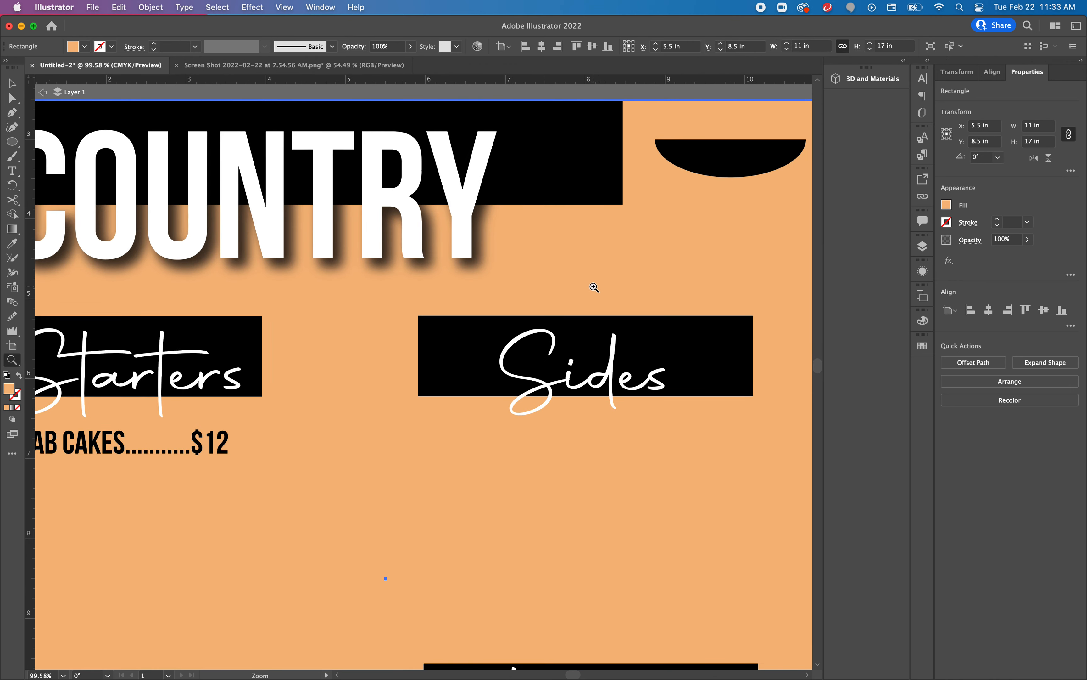
{"action": "scroll", "coordinate": [594, 287], "scroll_direction": "right", "scroll_amount": 5}
{"action": "scroll", "coordinate": [594, 287], "scroll_direction": "up", "scroll_amount": 4}
{"action": "scroll", "coordinate": [594, 287], "scroll_direction": "right", "scroll_amount": 5}
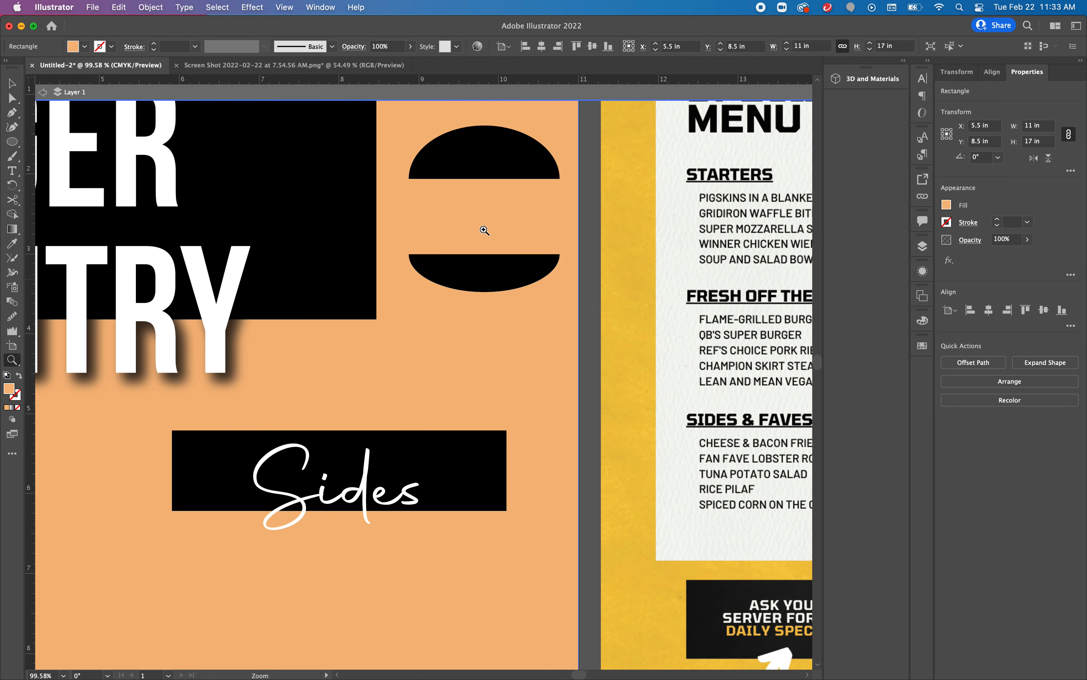
{"action": "left_click", "coordinate": [14, 115]}
{"action": "left_click", "coordinate": [412, 199]}
{"action": "left_click", "coordinate": [430, 188]}
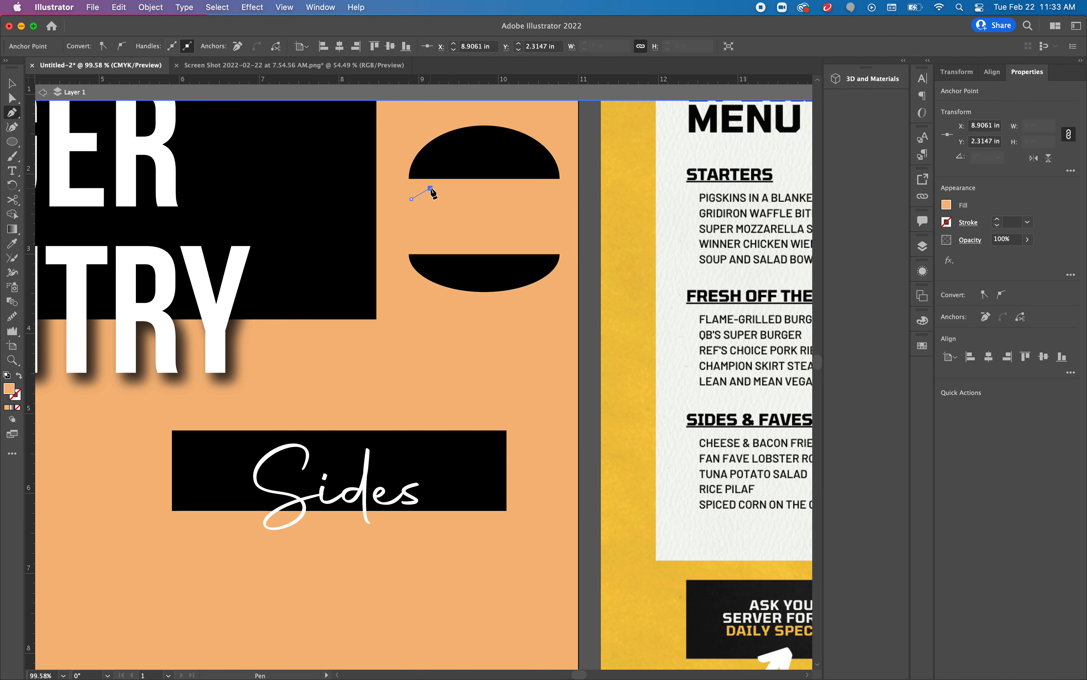
{"action": "left_click", "coordinate": [450, 198]}
{"action": "left_click", "coordinate": [472, 188]}
{"action": "left_click", "coordinate": [492, 199]}
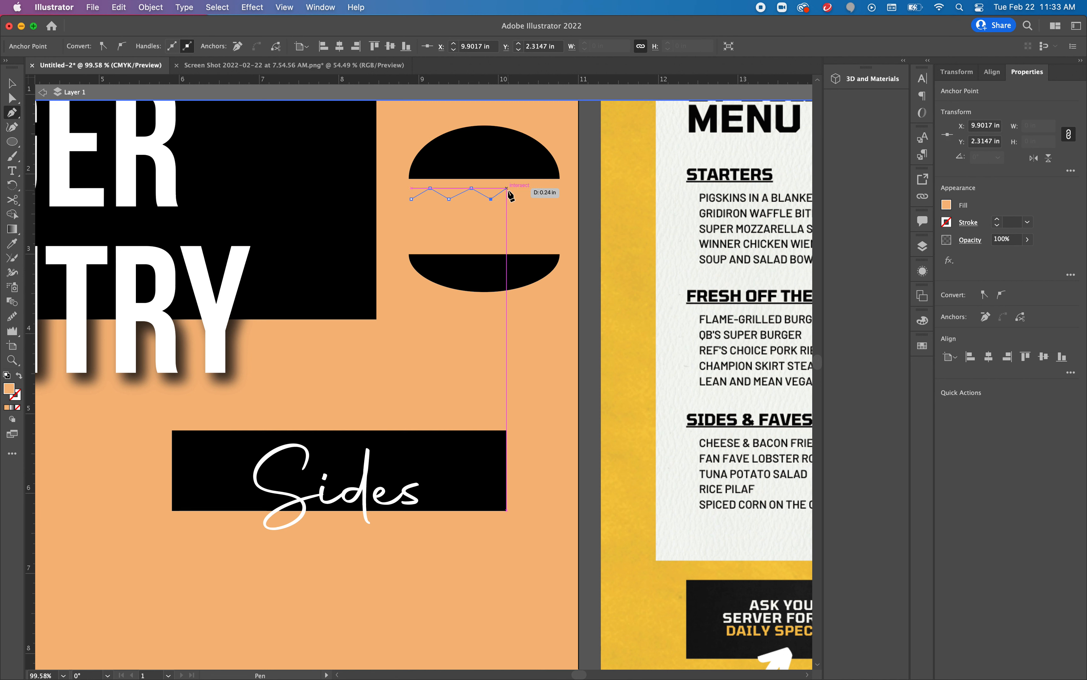
{"action": "left_click", "coordinate": [509, 188]}
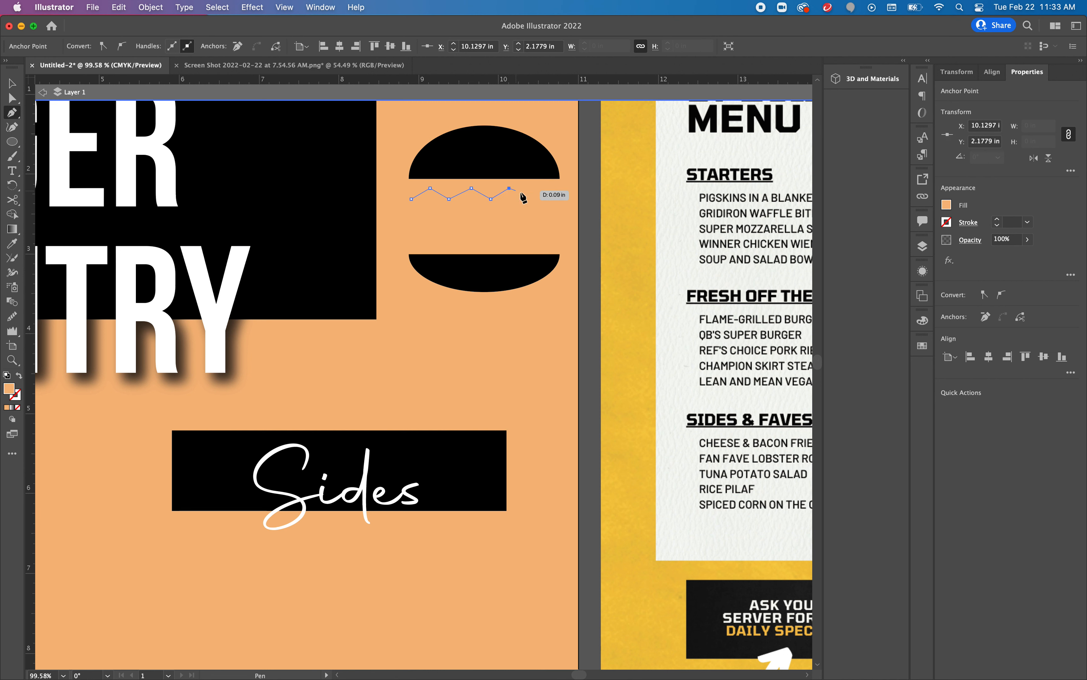
{"action": "left_click", "coordinate": [528, 198]}
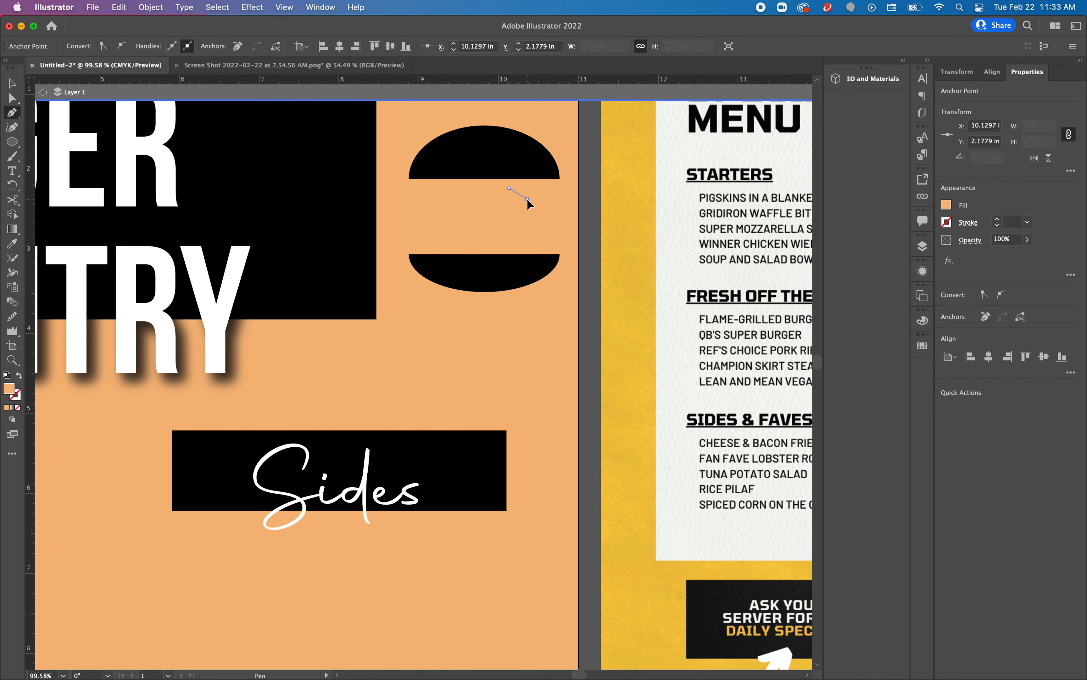
{"action": "left_click", "coordinate": [548, 187]}
{"action": "left_click", "coordinate": [12, 83]}
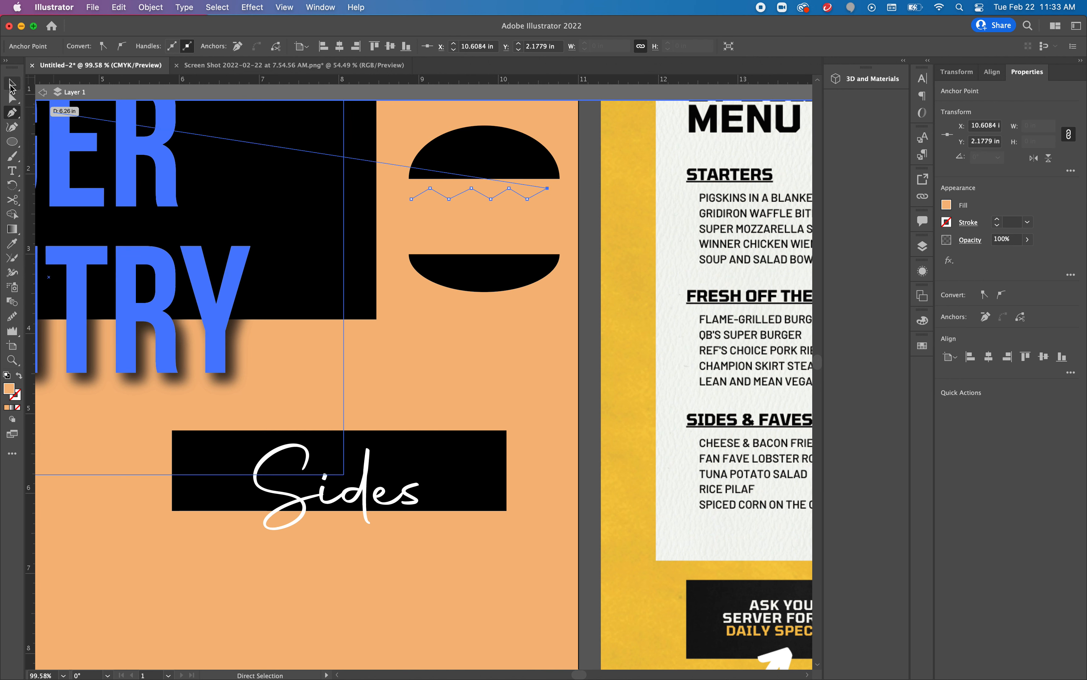
Step: Swap the zigzag's fill and stroke, and set its stroke colour to CMYK 0, 0, 0, 100
{"action": "left_click", "coordinate": [20, 377]}
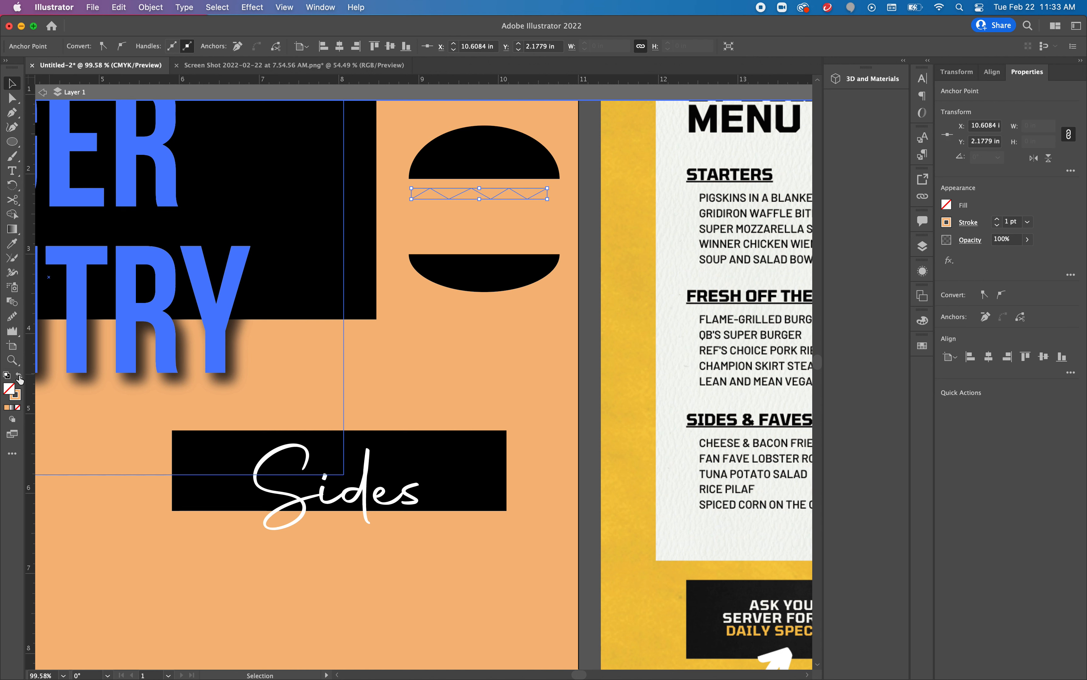
{"action": "double_click", "coordinate": [16, 396]}
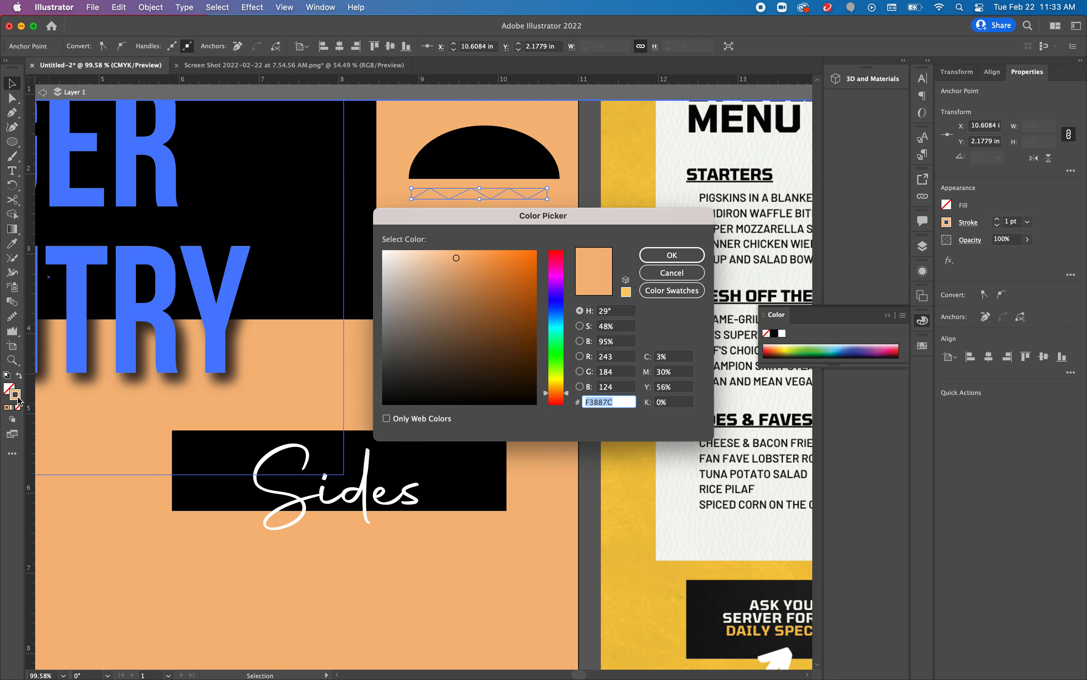
{"action": "left_click", "coordinate": [676, 357]}
{"action": "type", "text": "0"}
{"action": "key", "text": "Tab"}
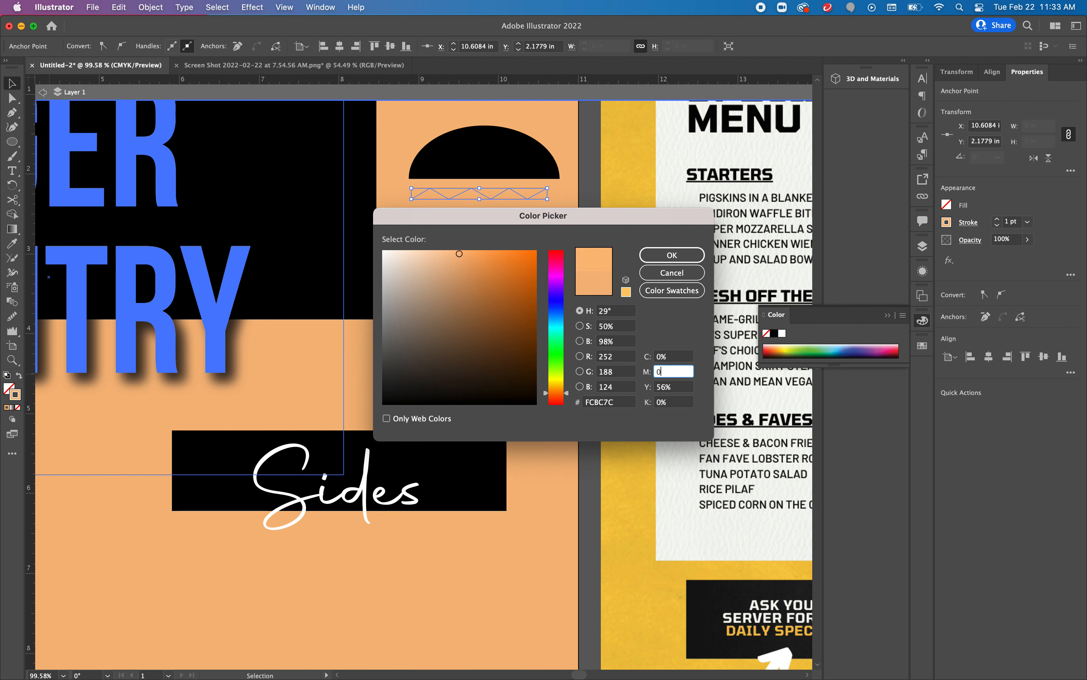
{"action": "type", "text": "0"}
{"action": "key", "text": "Tab"}
{"action": "type", "text": "0"}
{"action": "key", "text": "Tab"}
{"action": "type", "text": "100"}
{"action": "key", "text": "Return"}
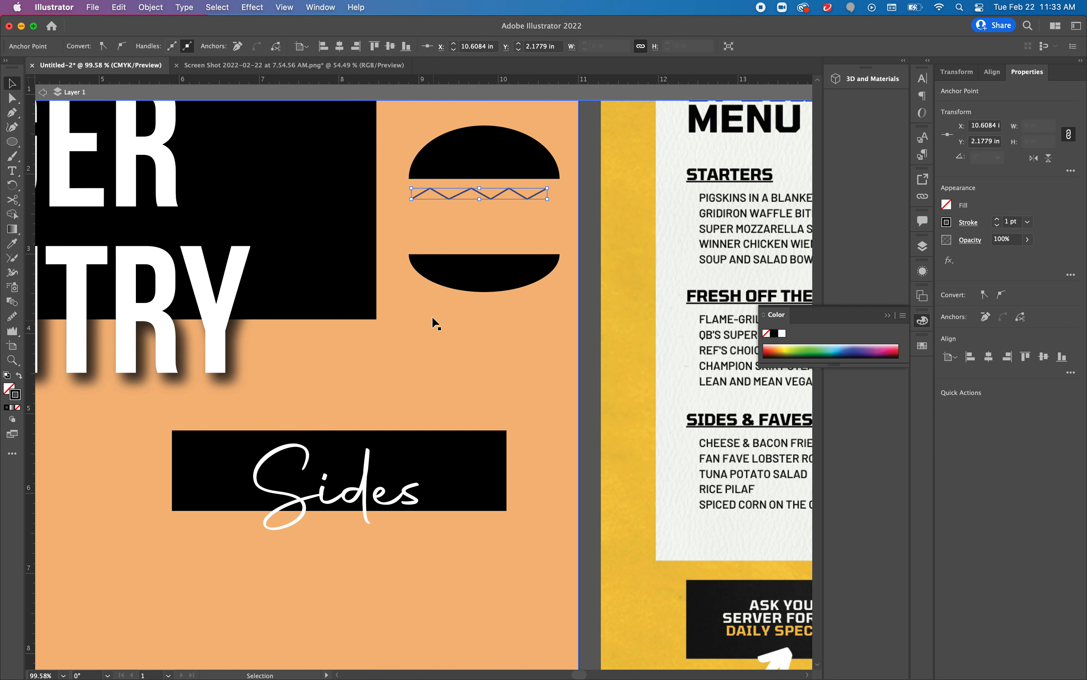
Step: Round the zigzag's six inner corner points one by one with the Direct Selection tool to form a smooth wavy line
{"action": "key", "text": "super+h"}
{"action": "key", "text": "z"}
{"action": "left_click_drag", "start_coordinate": [462, 269], "coordinate": [634, 338]}
{"action": "scroll", "coordinate": [633, 338], "scroll_direction": "up", "scroll_amount": 2}
{"action": "left_click", "coordinate": [11, 99]}
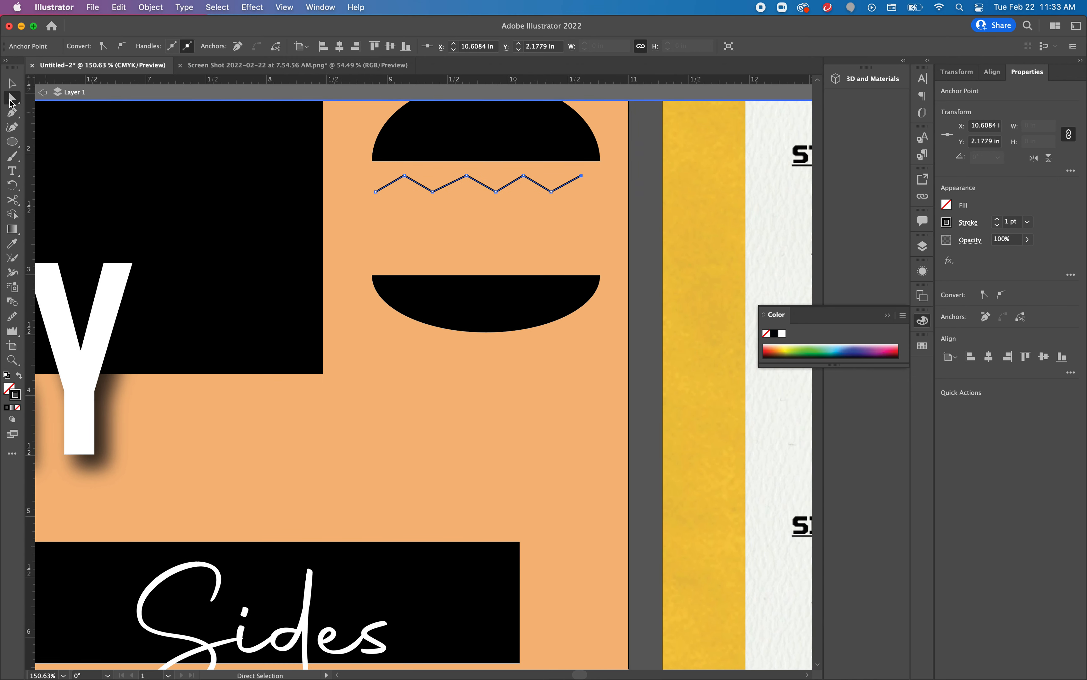
{"action": "left_click", "coordinate": [404, 176]}
{"action": "left_click_drag", "start_coordinate": [404, 187], "coordinate": [527, 197]}
{"action": "left_click", "coordinate": [434, 189]}
{"action": "left_click", "coordinate": [467, 175]}
{"action": "left_click", "coordinate": [496, 192]}
{"action": "left_click", "coordinate": [524, 175]}
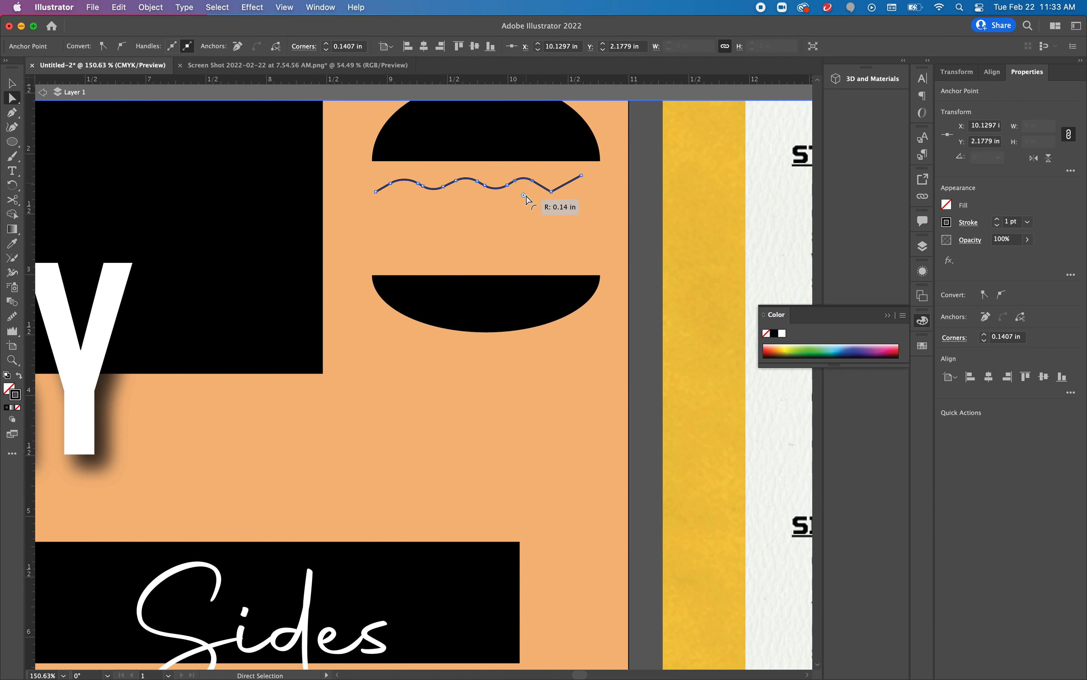
{"action": "left_click", "coordinate": [552, 191]}
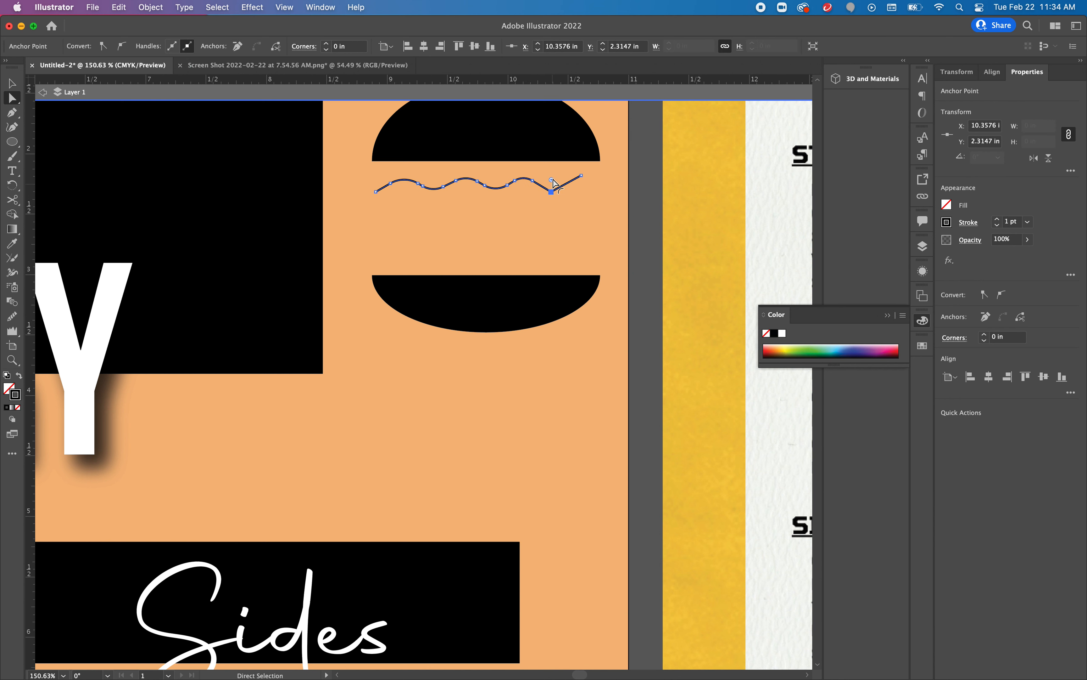
{"action": "left_click_drag", "start_coordinate": [552, 180], "coordinate": [552, 163]}
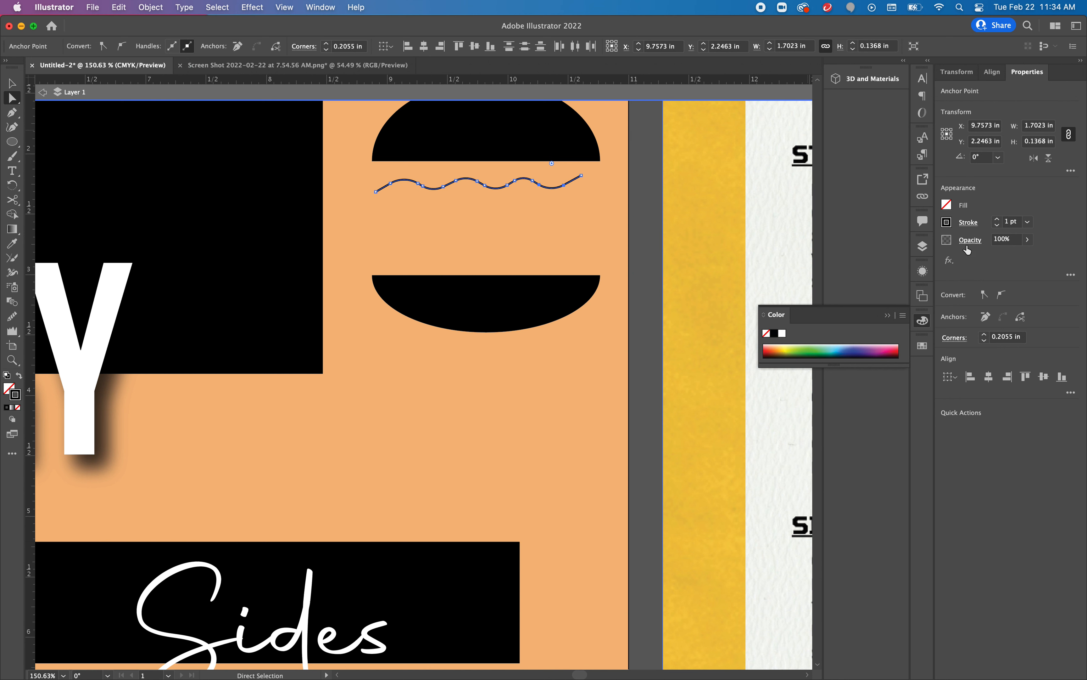
Step: Apply the lens-shaped width profile to the wavy line's stroke and set its weight to 6 pt
{"action": "left_click", "coordinate": [970, 223]}
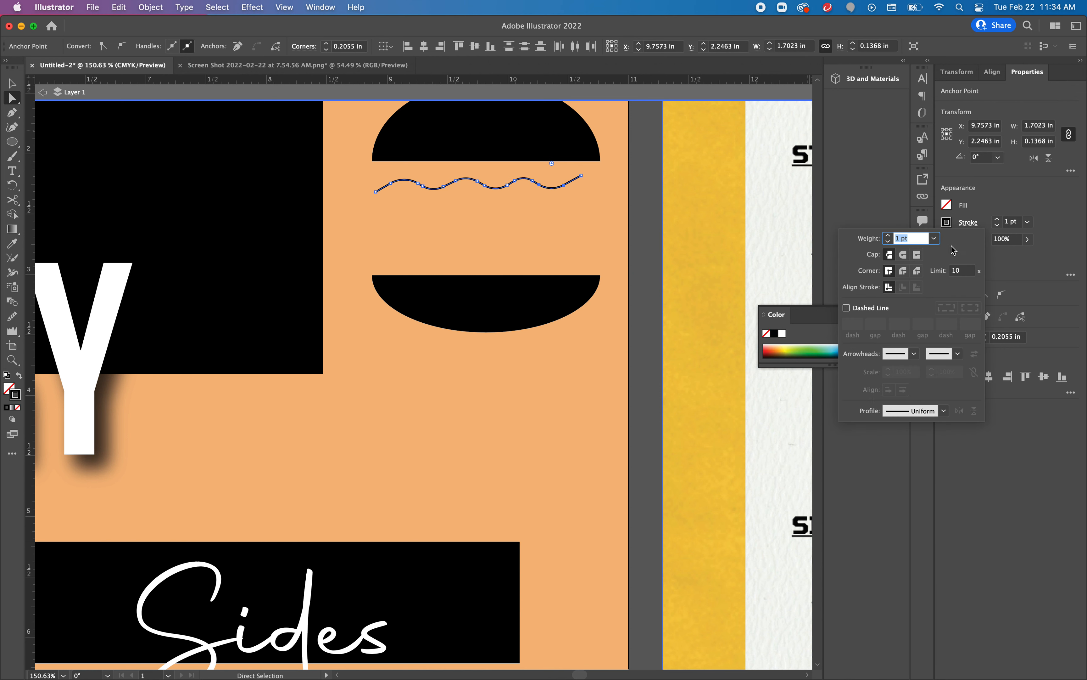
{"action": "left_click", "coordinate": [945, 411]}
{"action": "left_click", "coordinate": [930, 454]}
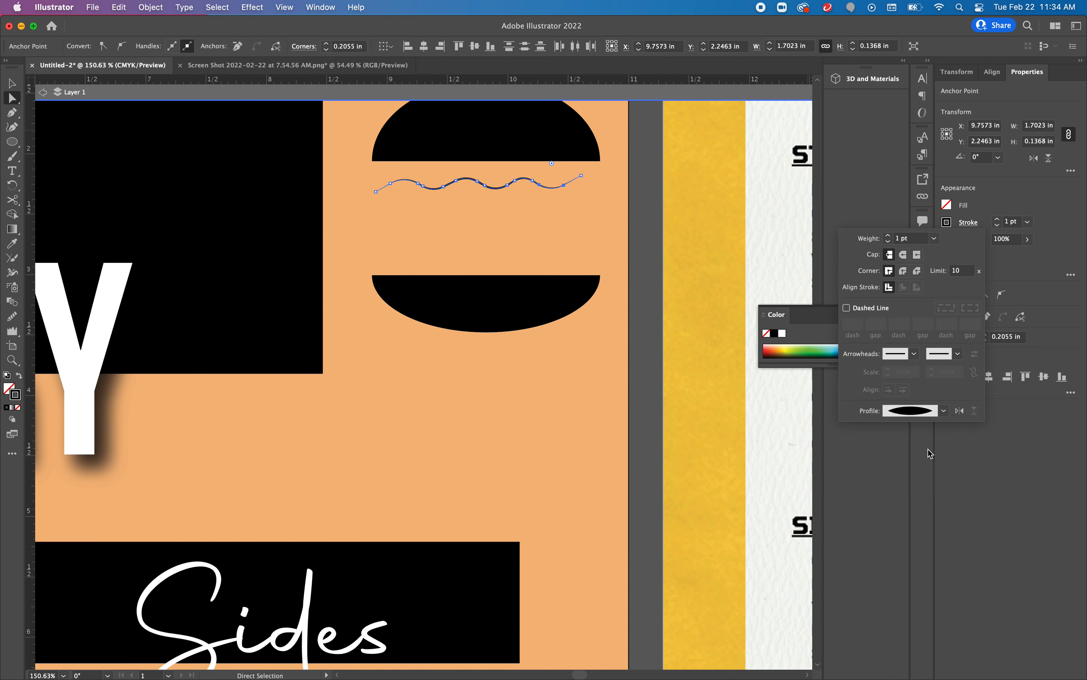
{"action": "left_click", "coordinate": [889, 236]}
{"action": "left_click", "coordinate": [889, 236]}
{"action": "left_click", "coordinate": [889, 236]}
{"action": "left_click", "coordinate": [889, 236]}
{"action": "left_click", "coordinate": [889, 236]}
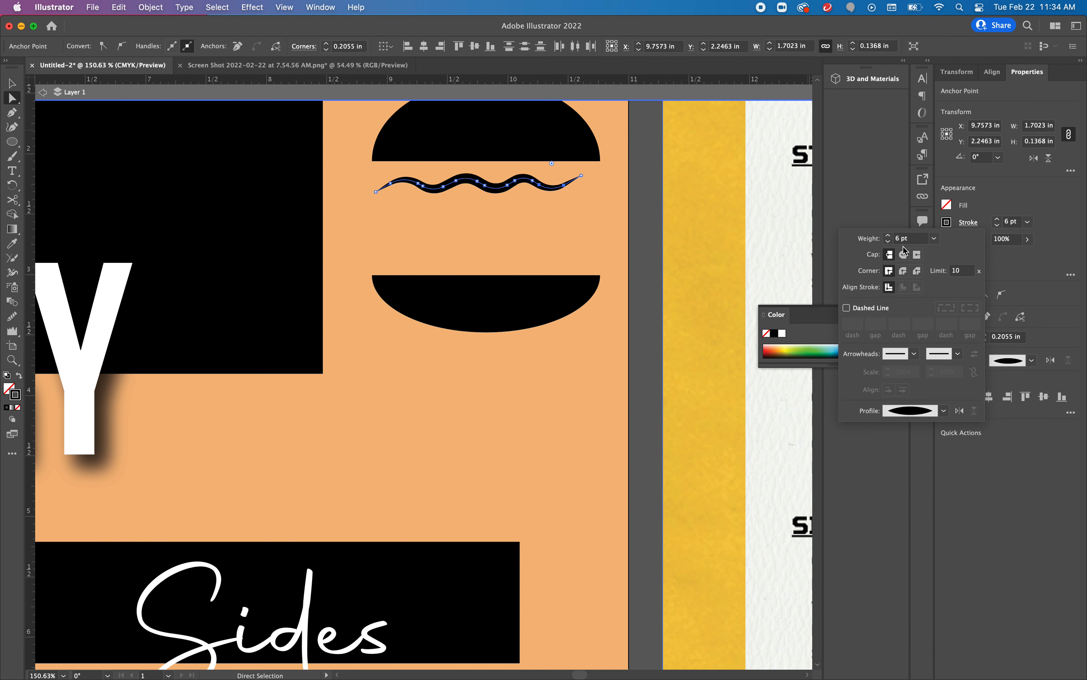
Step: Try the hexagonal and tapered width profiles on the wavy line, and settle on the arched half-oval profile
{"action": "left_click", "coordinate": [945, 411]}
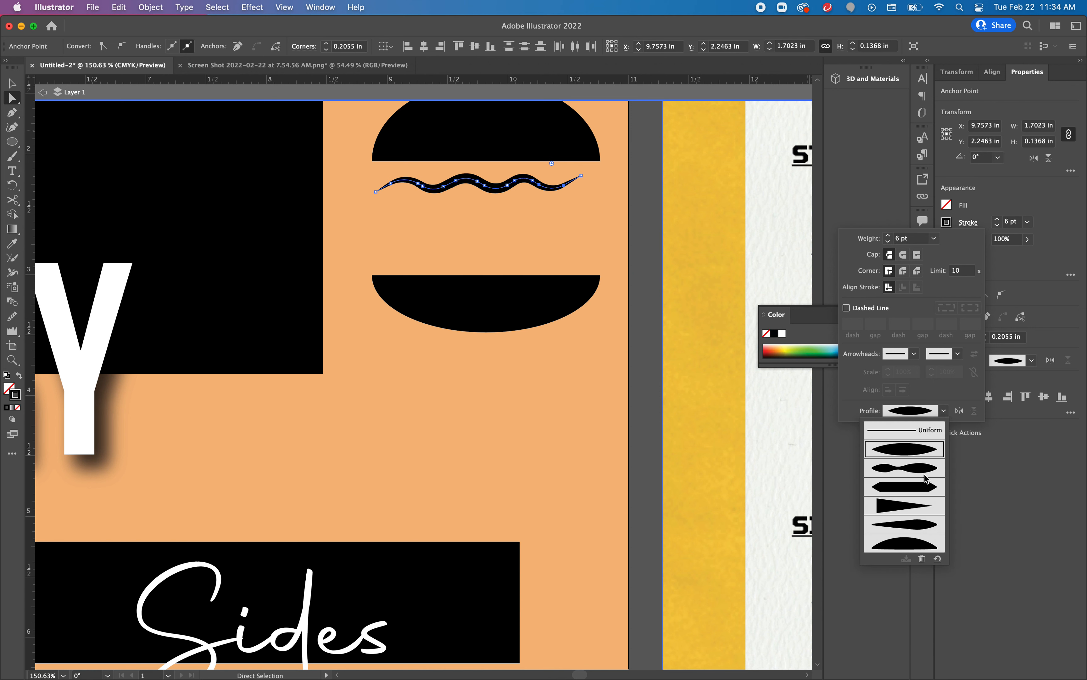
{"action": "left_click", "coordinate": [927, 491]}
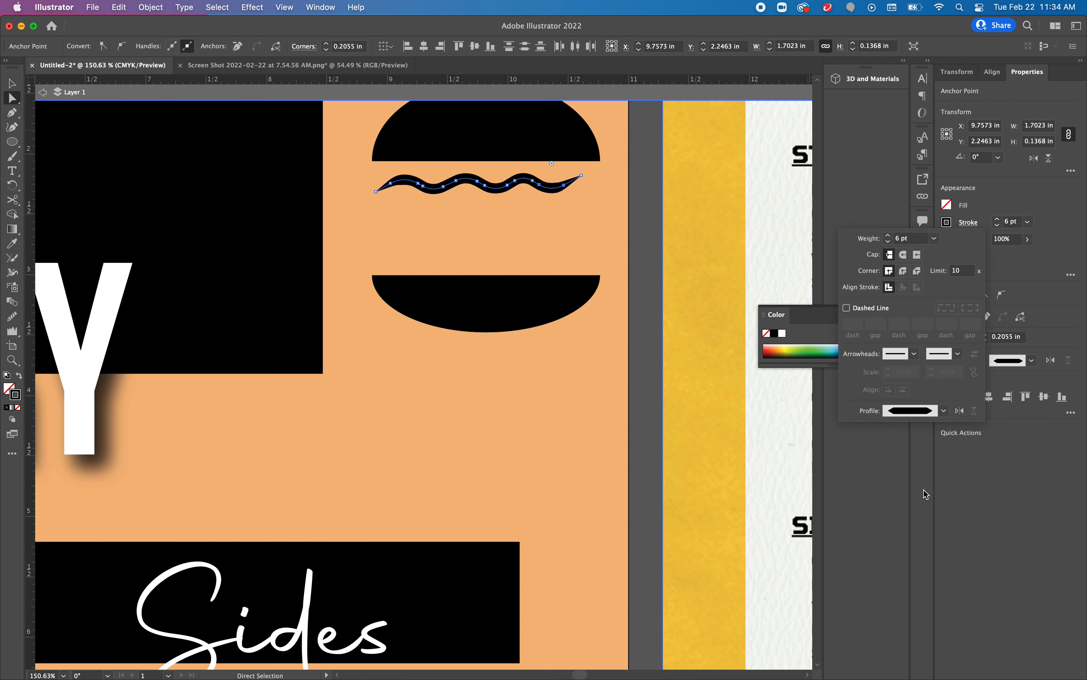
{"action": "left_click", "coordinate": [944, 412]}
{"action": "left_click", "coordinate": [926, 513]}
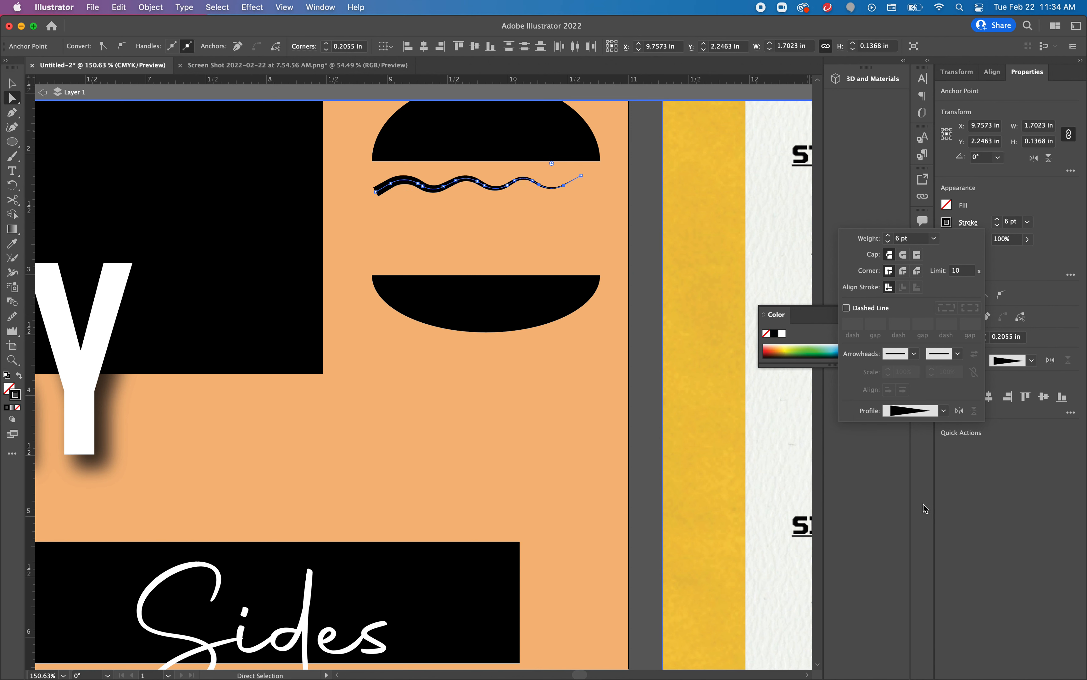
{"action": "left_click", "coordinate": [945, 417]}
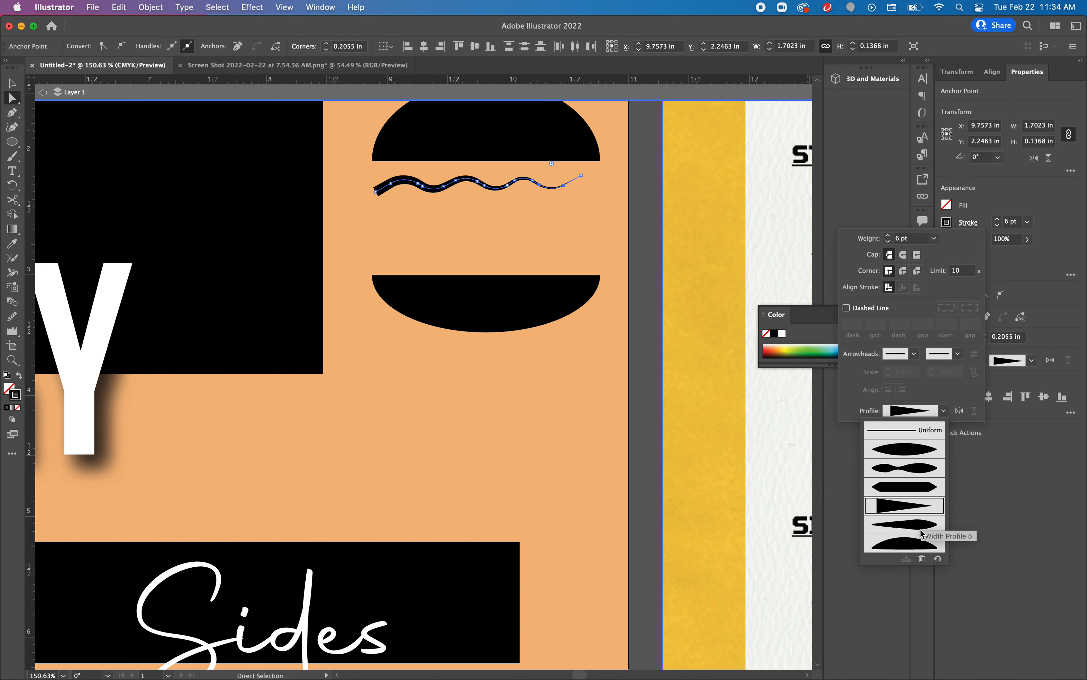
{"action": "left_click", "coordinate": [922, 545]}
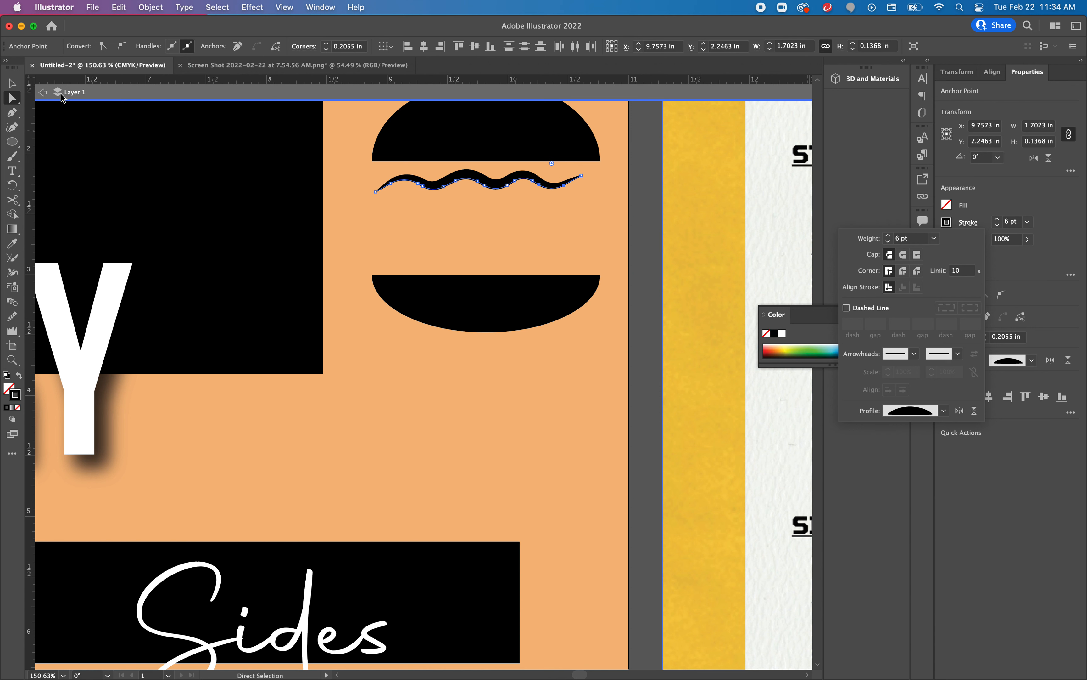
{"action": "left_click", "coordinate": [13, 84]}
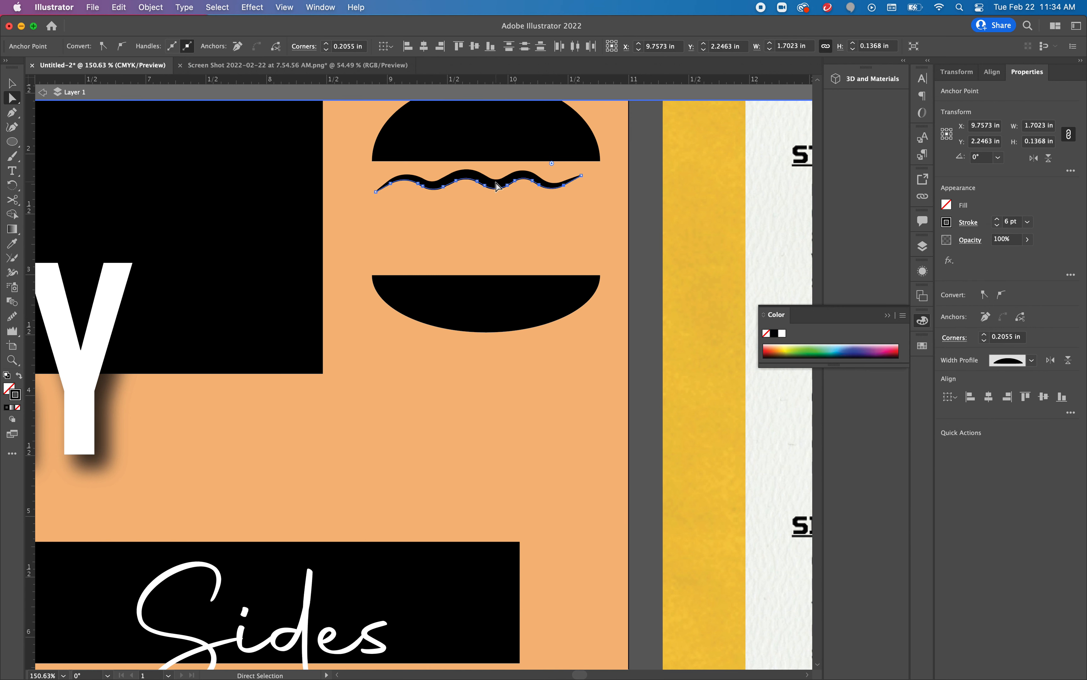
{"action": "key", "text": "v"}
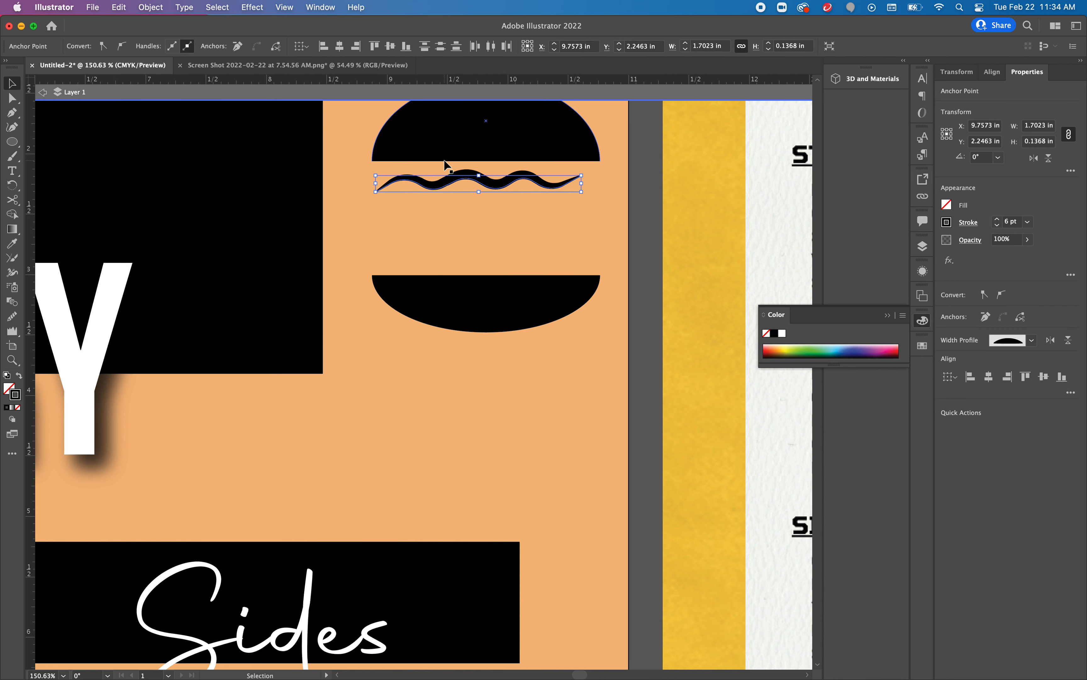
{"action": "left_click", "coordinate": [496, 212]}
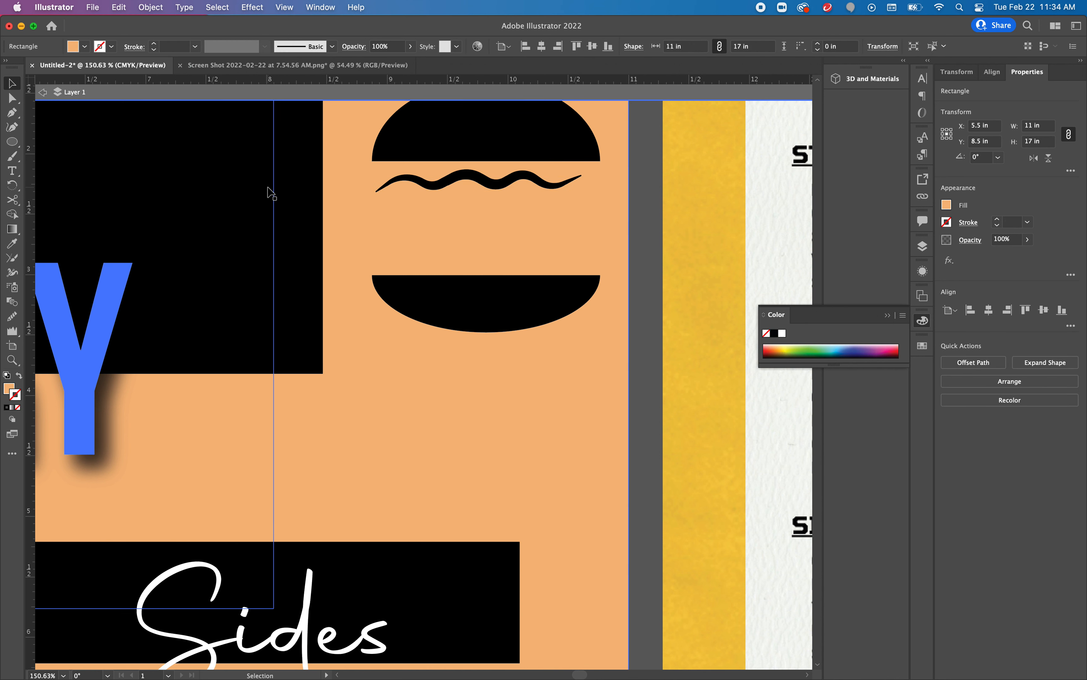
Step: Draw a rectangle about 1.89 by 0.31 in between the wavy line and the bottom bun, and fully round its corners
{"action": "left_click", "coordinate": [13, 141]}
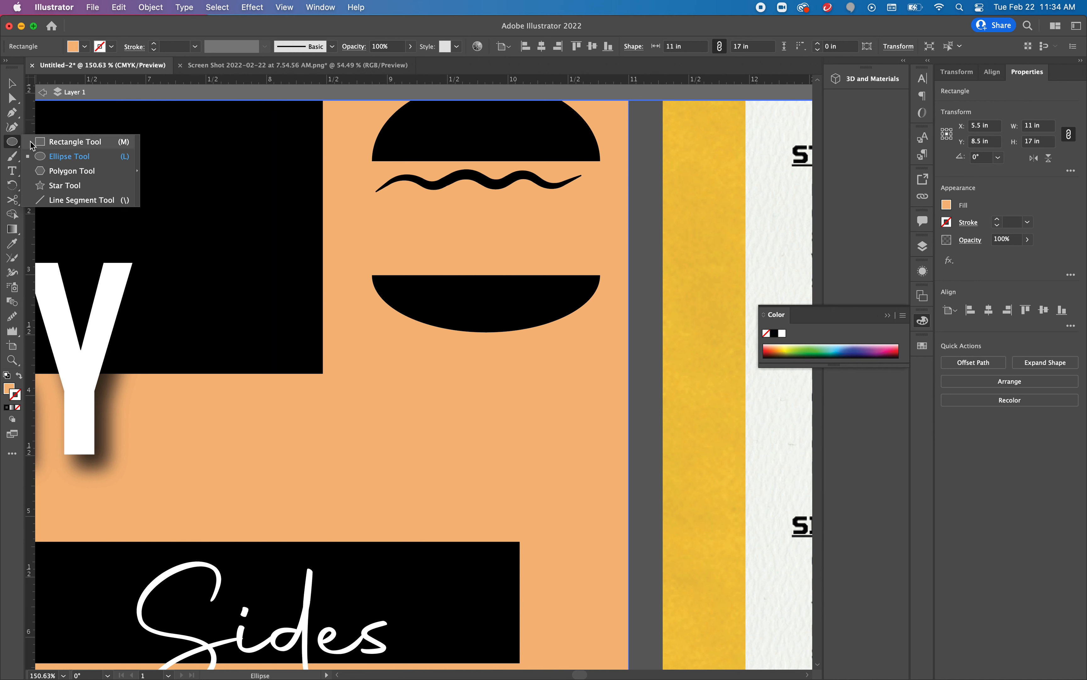
{"action": "left_click", "coordinate": [33, 143]}
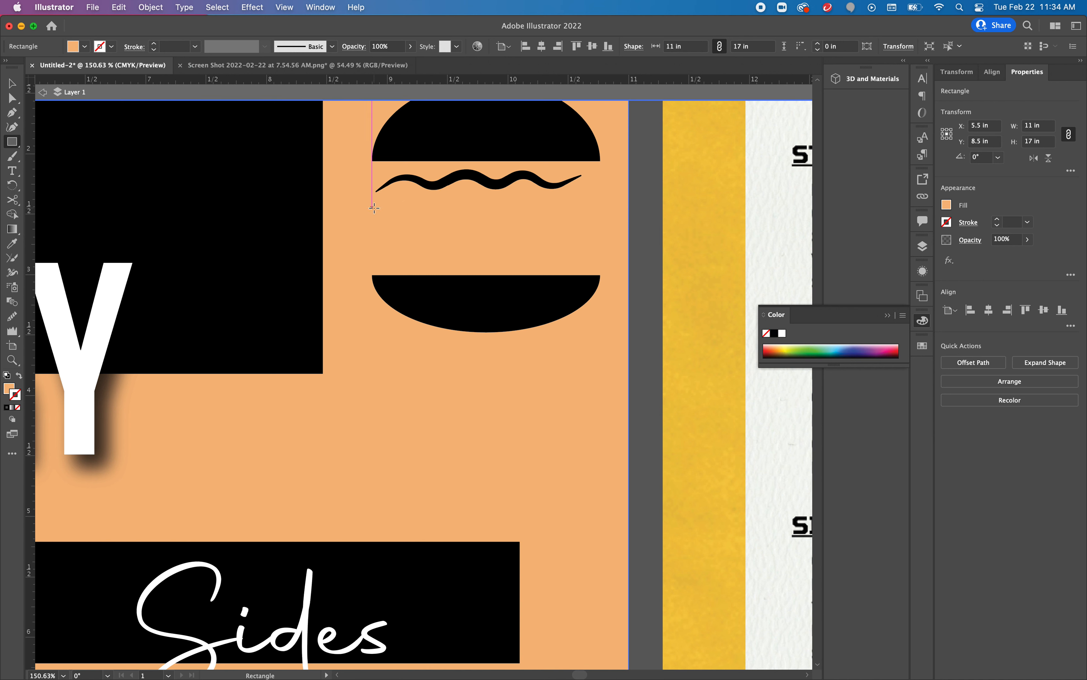
{"action": "left_click_drag", "start_coordinate": [374, 207], "coordinate": [600, 244]}
{"action": "left_click_drag", "start_coordinate": [381, 216], "coordinate": [401, 220]}
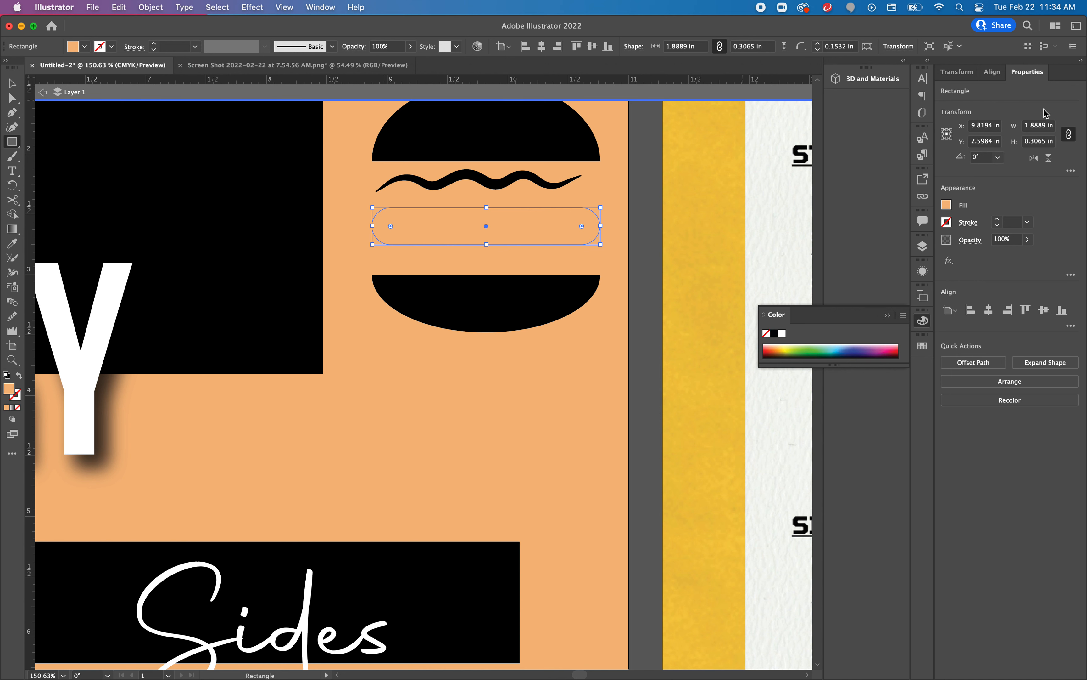
Step: Fill the rounded patty bar with black
{"action": "left_click", "coordinate": [775, 333]}
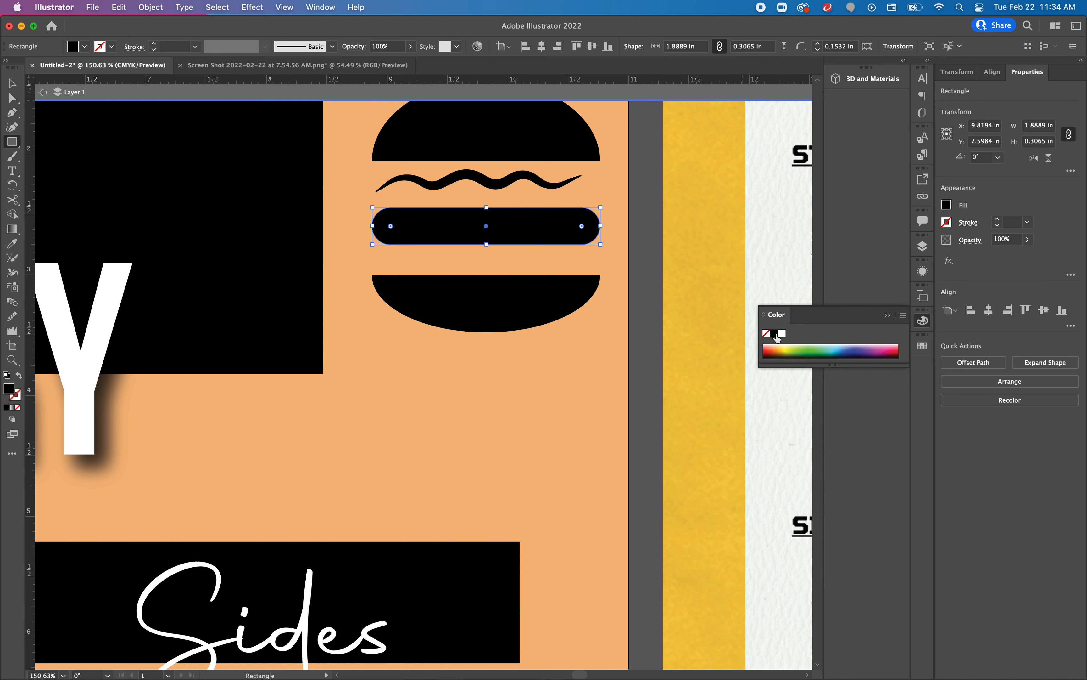
{"action": "scroll", "coordinate": [557, 288], "scroll_direction": "up", "scroll_amount": 3}
{"action": "left_click", "coordinate": [555, 277]}
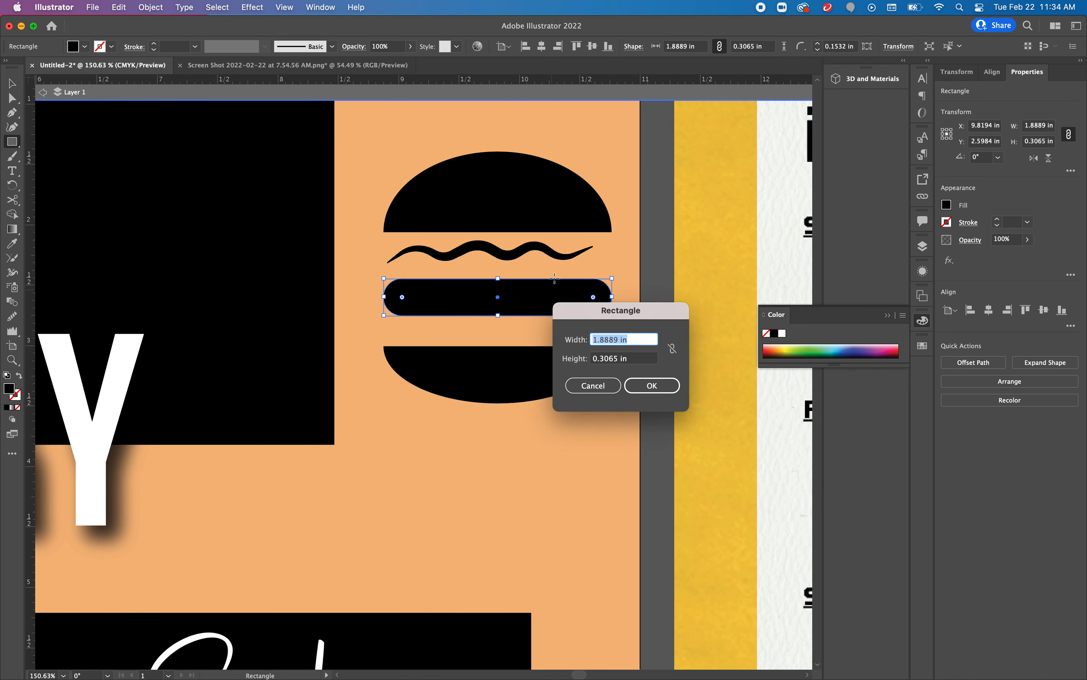
{"action": "left_click", "coordinate": [618, 394]}
Step: Nudge the wavy line and the patty bar straight down, closer to the bottom bun
{"action": "key", "text": "v"}
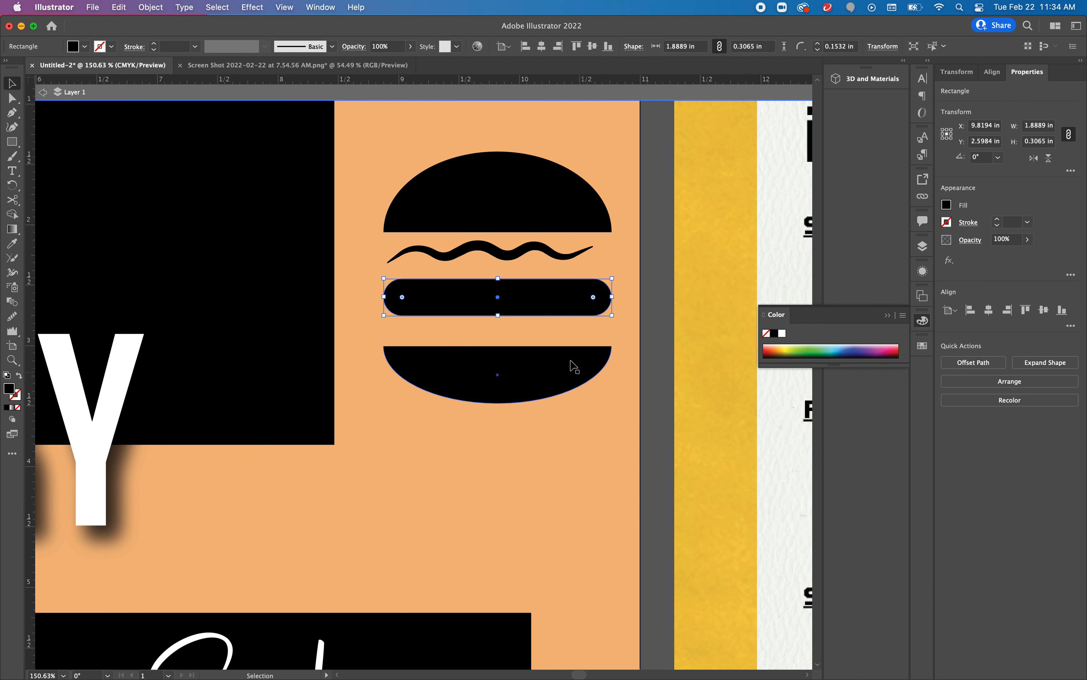
{"action": "left_click", "coordinate": [551, 259]}
{"action": "key", "text": "Down"}
{"action": "key", "text": "Down"}
{"action": "key", "text": "Down"}
{"action": "key", "text": "Down"}
{"action": "key", "text": "Down"}
{"action": "key", "text": "Down"}
{"action": "key", "text": "Down"}
{"action": "key", "text": "Down"}
{"action": "key", "text": "Down"}
{"action": "key", "text": "Down"}
{"action": "key", "text": "Down"}
{"action": "left_click", "coordinate": [479, 321]}
{"action": "left_click", "coordinate": [478, 321]}
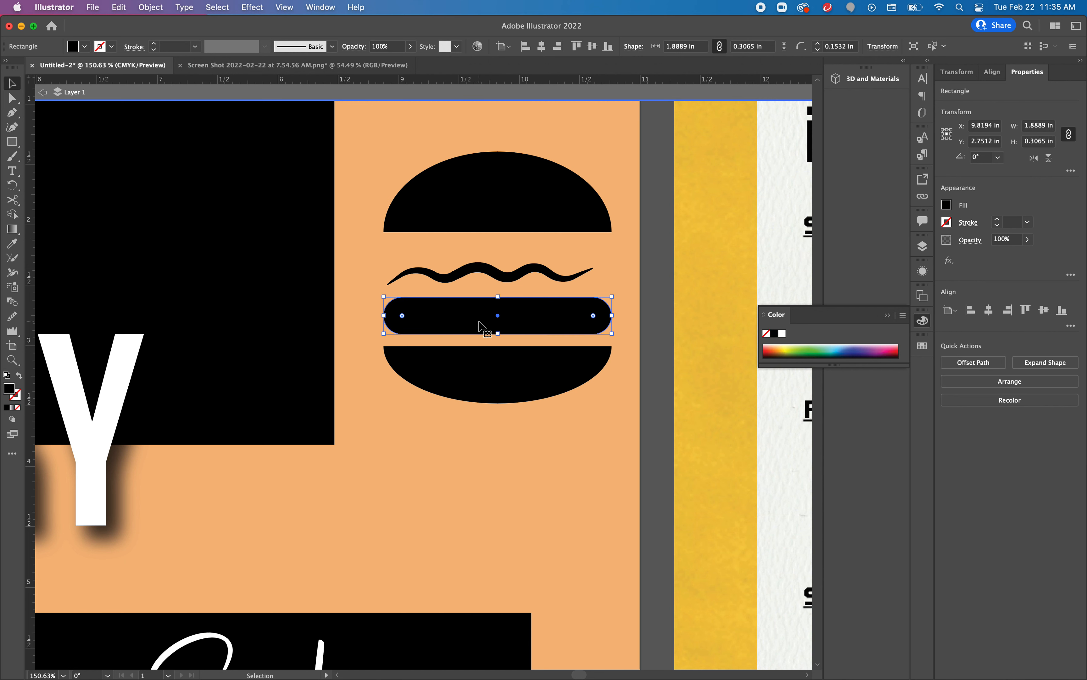